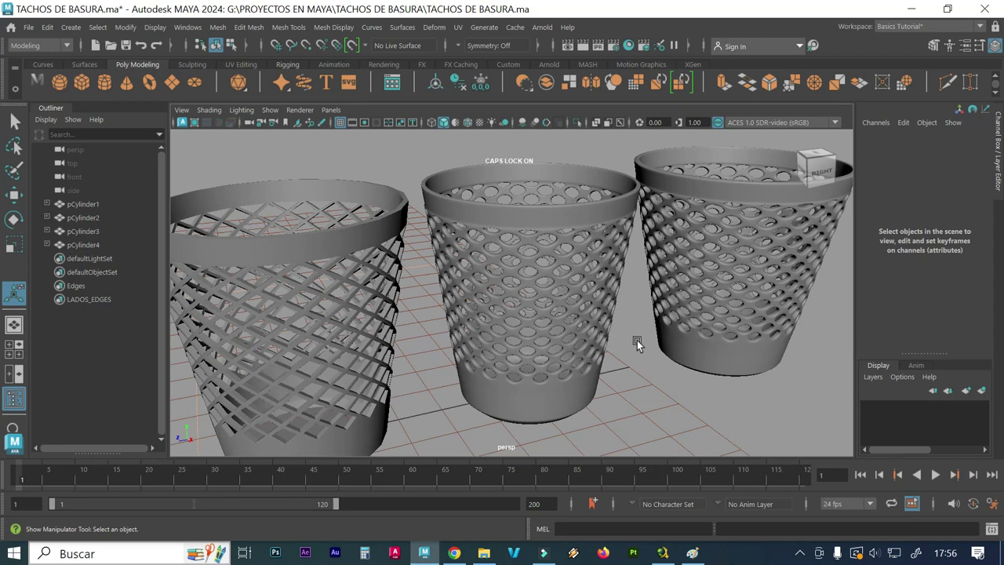
Orbit around the wastebaskets and zoom out to see the whole scene
{"action": "mouse_move", "coordinate": [635, 339]}
{"action": "left_mouse_down", "text": "alt"}
{"action": "mouse_move", "coordinate": [609, 342]}
{"action": "mouse_move", "coordinate": [651, 343]}
{"action": "mouse_move", "coordinate": [600, 343]}
{"action": "left_mouse_up", "text": "alt"}
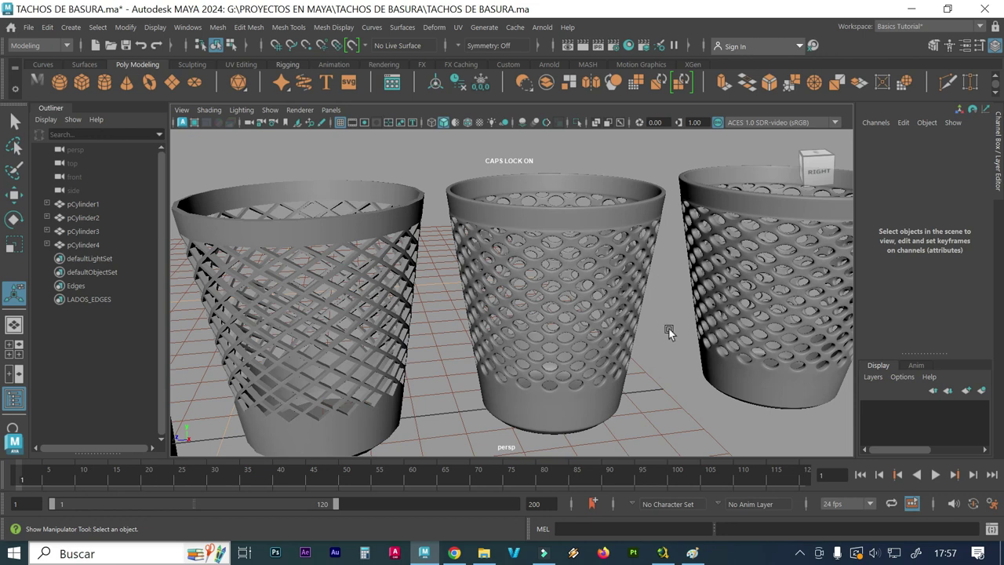
{"action": "left_click_drag", "start_coordinate": [669, 328], "coordinate": [632, 325], "text": "alt"}
{"action": "left_click_drag", "start_coordinate": [515, 312], "coordinate": [534, 313], "text": "alt"}
{"action": "scroll", "coordinate": [534, 312], "scroll_direction": "down", "scroll_amount": 4}
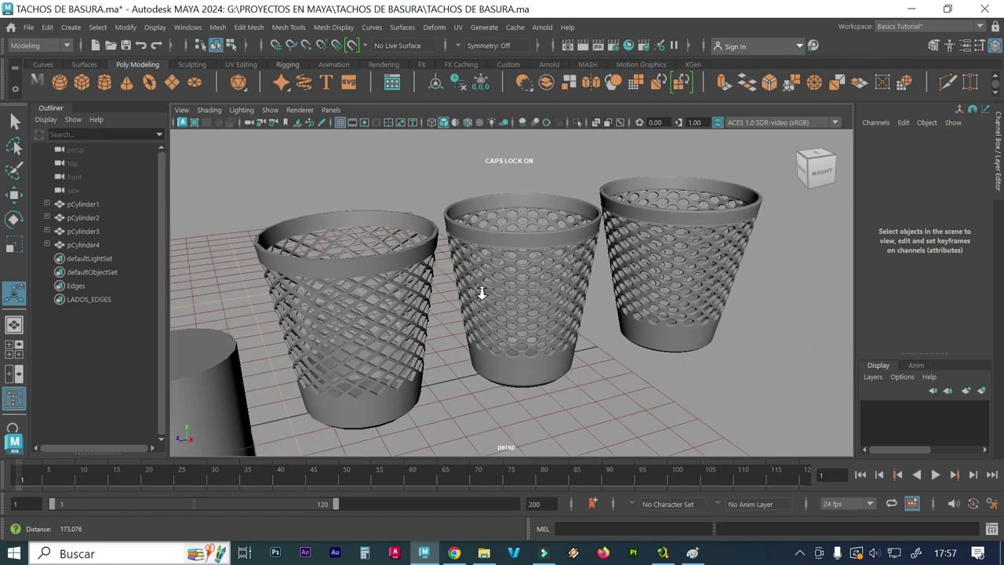
{"action": "scroll", "coordinate": [475, 290], "scroll_direction": "down", "scroll_amount": 3}
{"action": "left_click_drag", "start_coordinate": [474, 290], "coordinate": [524, 260], "text": "alt"}
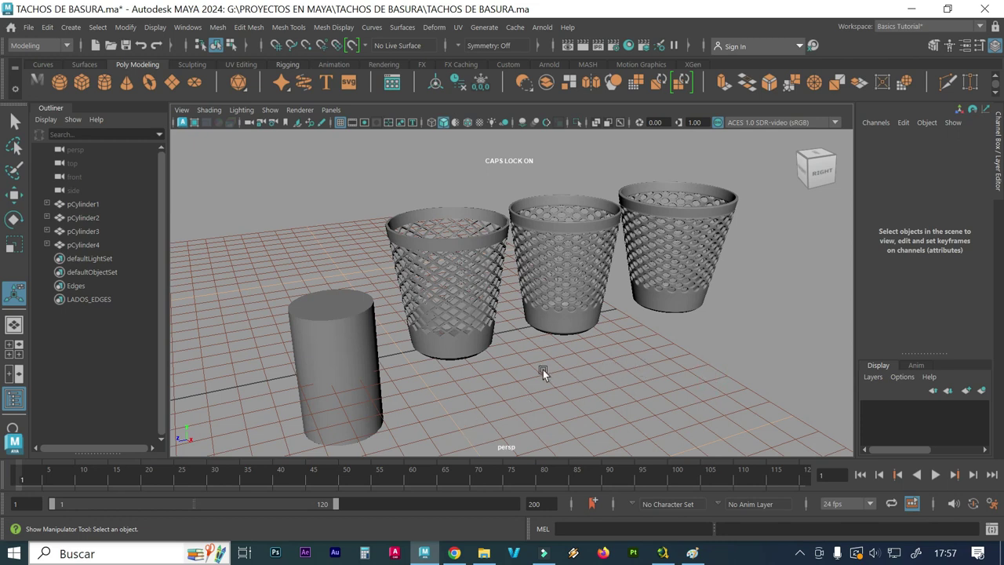
Review the general application preferences and save them
{"action": "left_click", "coordinate": [187, 27]}
{"action": "mouse_move", "coordinate": [226, 177]}
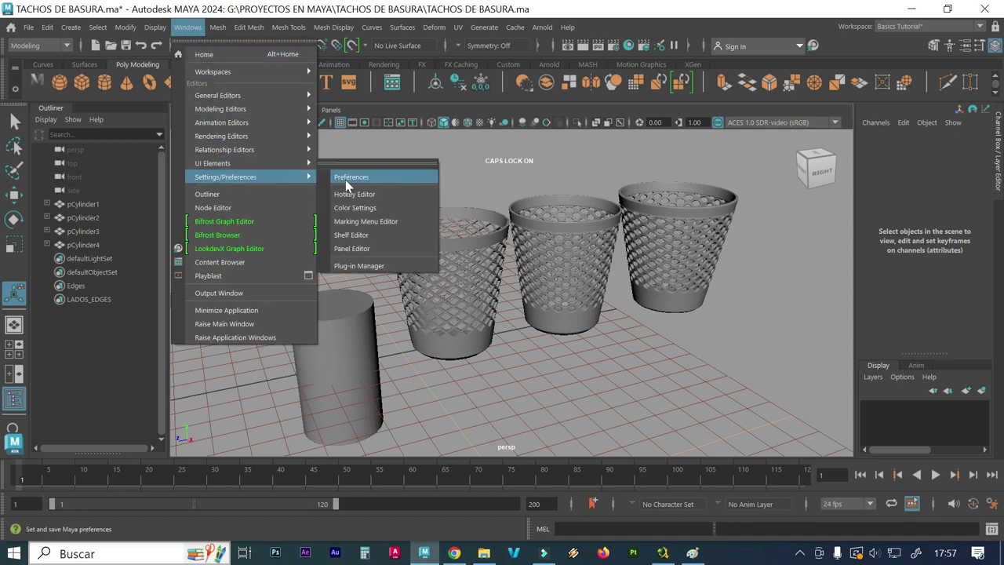
{"action": "left_click", "coordinate": [350, 177]}
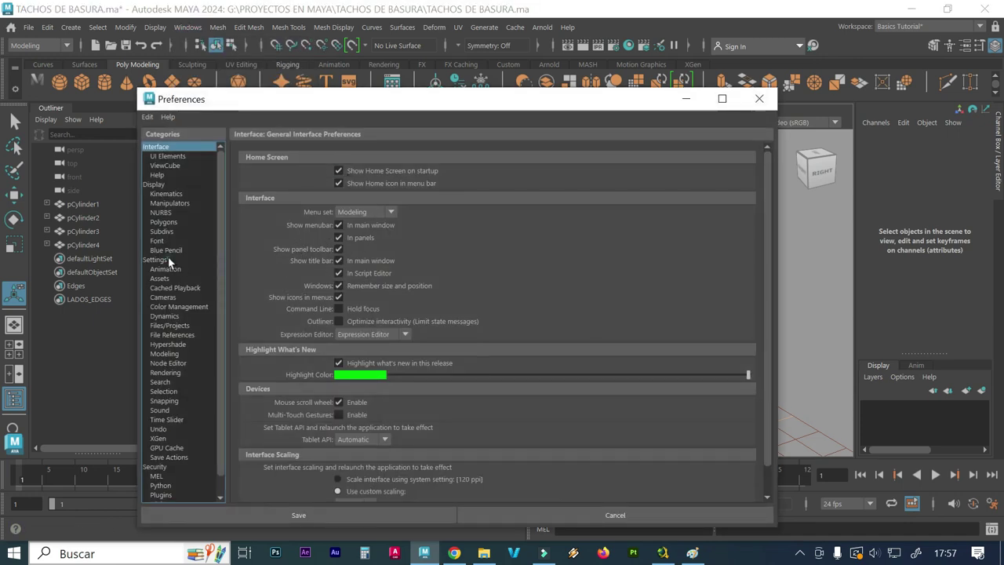
{"action": "left_click", "coordinate": [168, 260]}
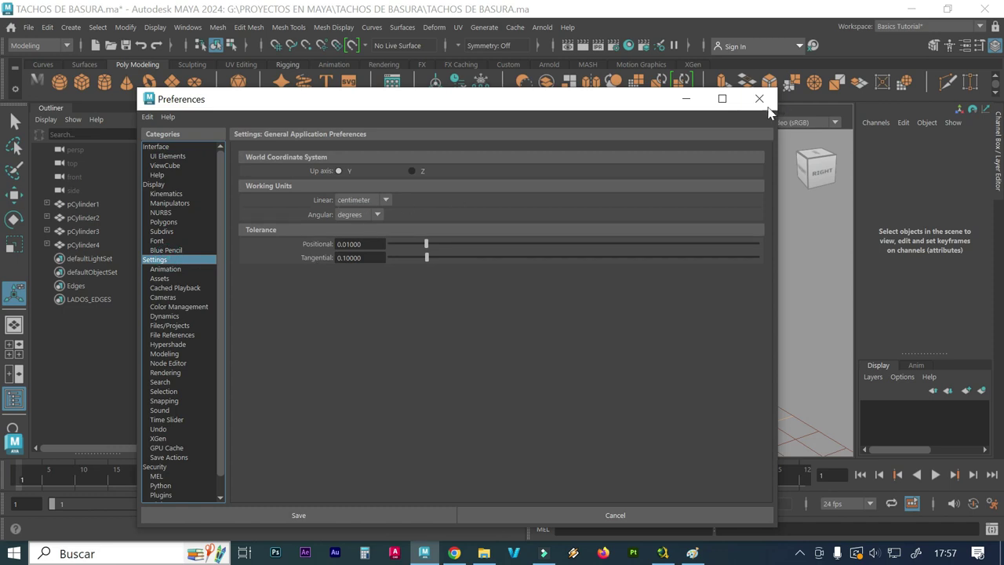
{"action": "left_click", "coordinate": [759, 99]}
Adjust the grid subdivisions in the viewport grid options
{"action": "left_click", "coordinate": [80, 30]}
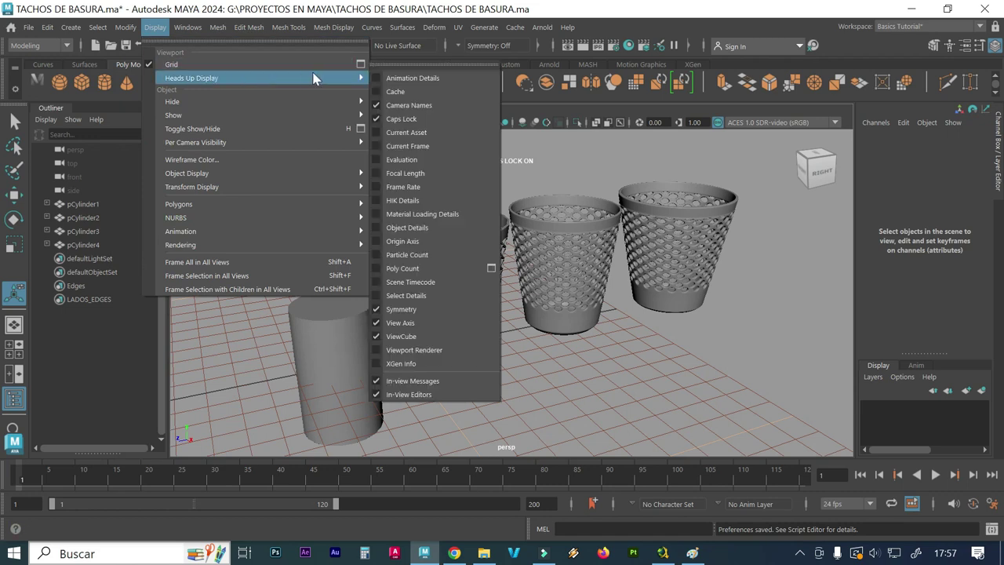
{"action": "left_click", "coordinate": [359, 64]}
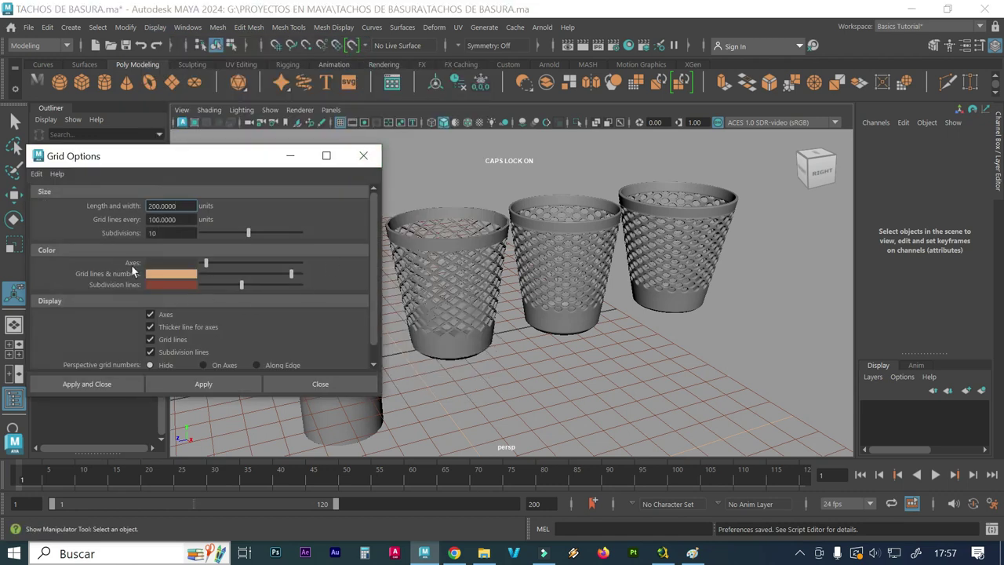
{"action": "left_click", "coordinate": [157, 232]}
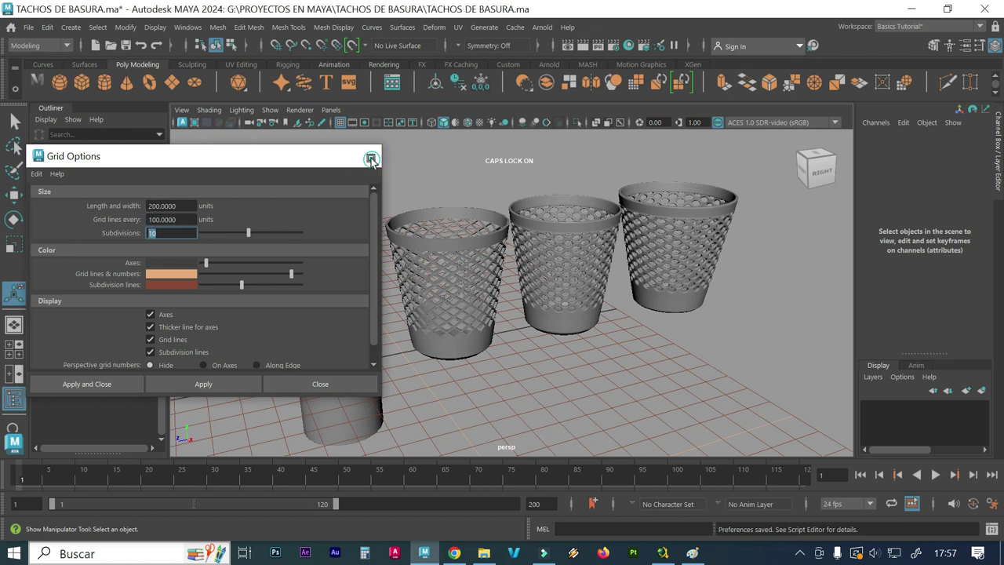
{"action": "left_click", "coordinate": [378, 161]}
Marquee-select and delete the three wastebaskets, then frame the remaining cylinder
{"action": "left_click_drag", "start_coordinate": [713, 358], "coordinate": [466, 218]}
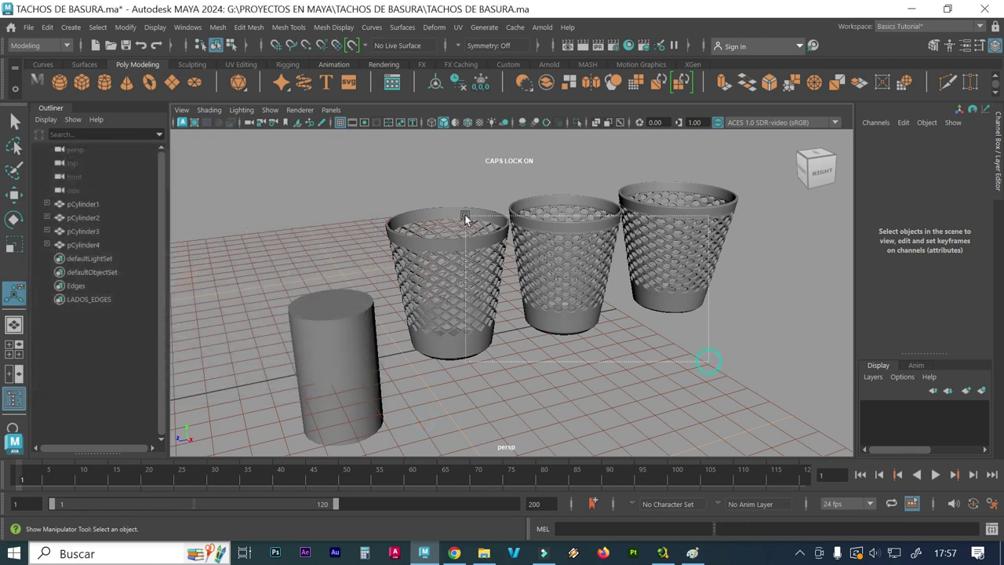
{"action": "key", "text": "Delete"}
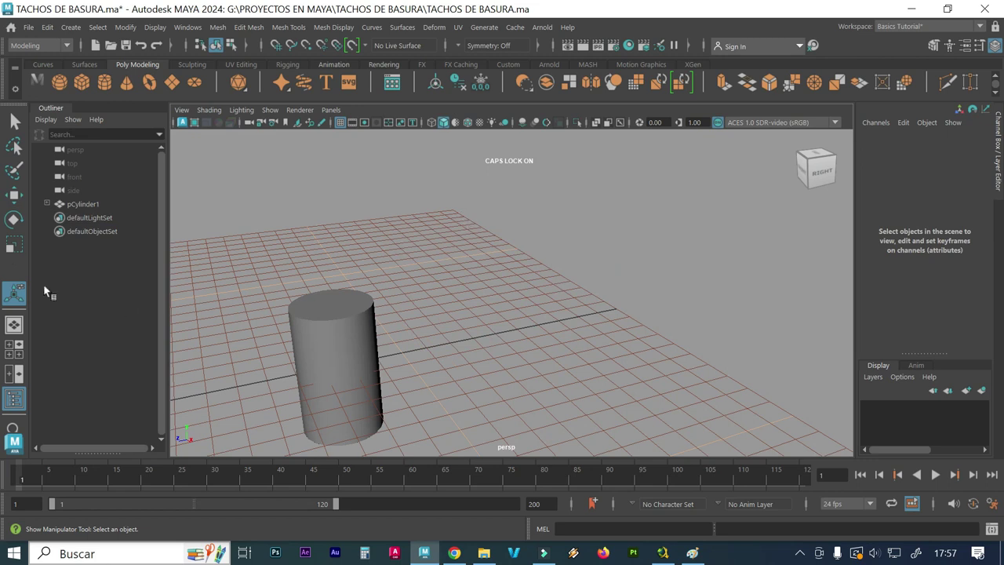
{"action": "right_click_drag", "start_coordinate": [435, 260], "coordinate": [372, 262], "text": "alt"}
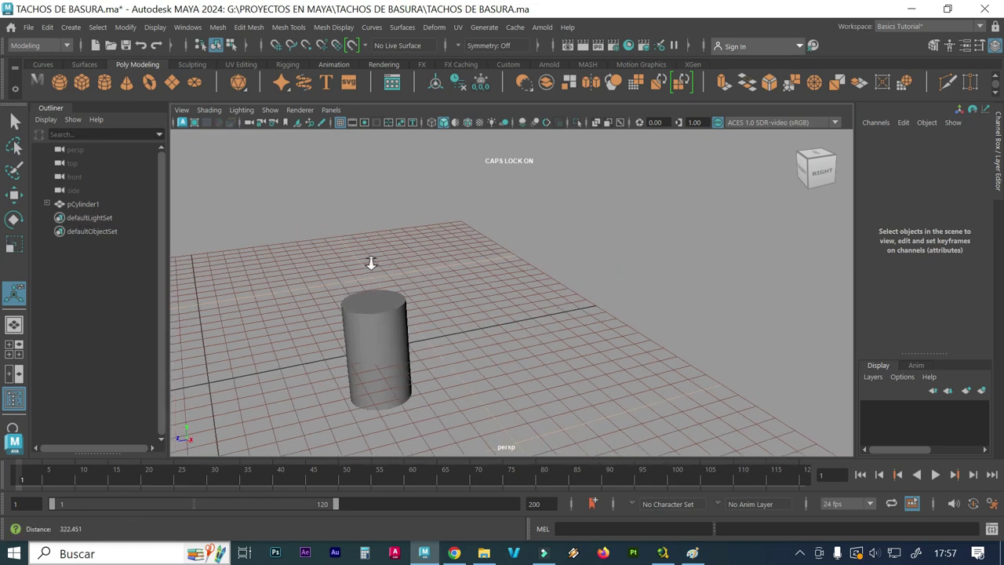
{"action": "middle_click_drag", "start_coordinate": [282, 280], "coordinate": [406, 248], "text": "alt"}
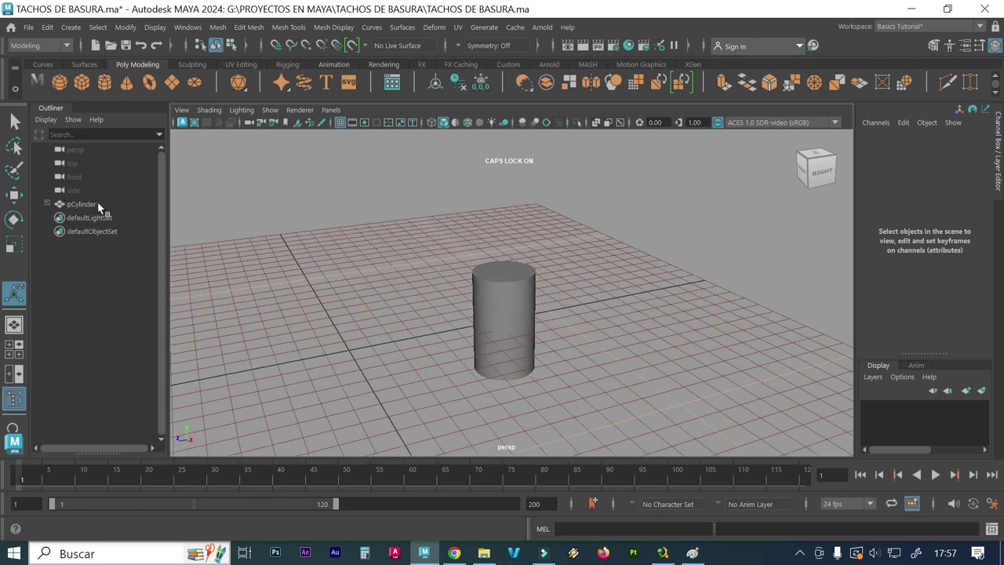
Select the plain cylinder and delete it, leaving only the grid
{"action": "left_click", "coordinate": [508, 306]}
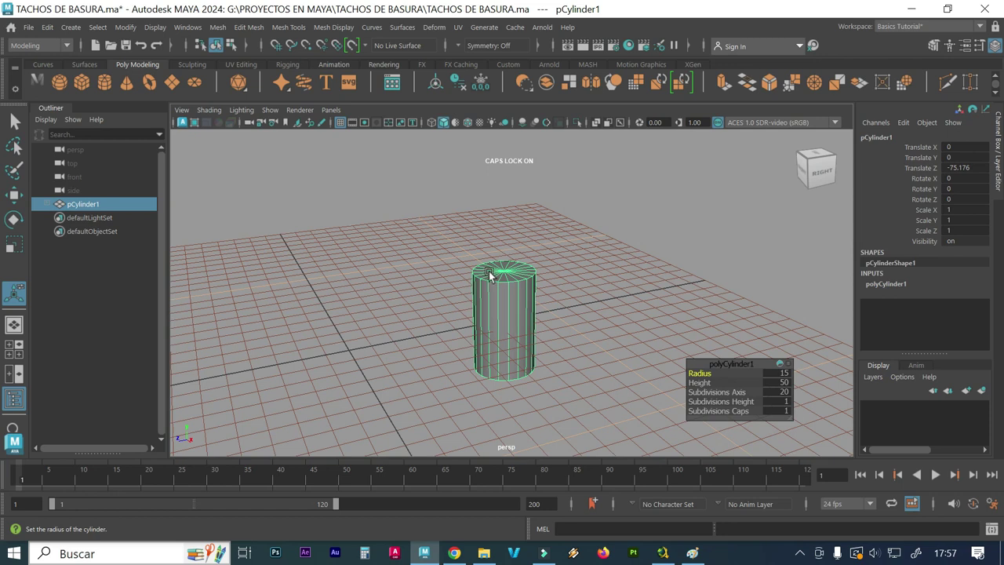
{"action": "scroll", "coordinate": [497, 277], "scroll_direction": "up", "scroll_amount": 2}
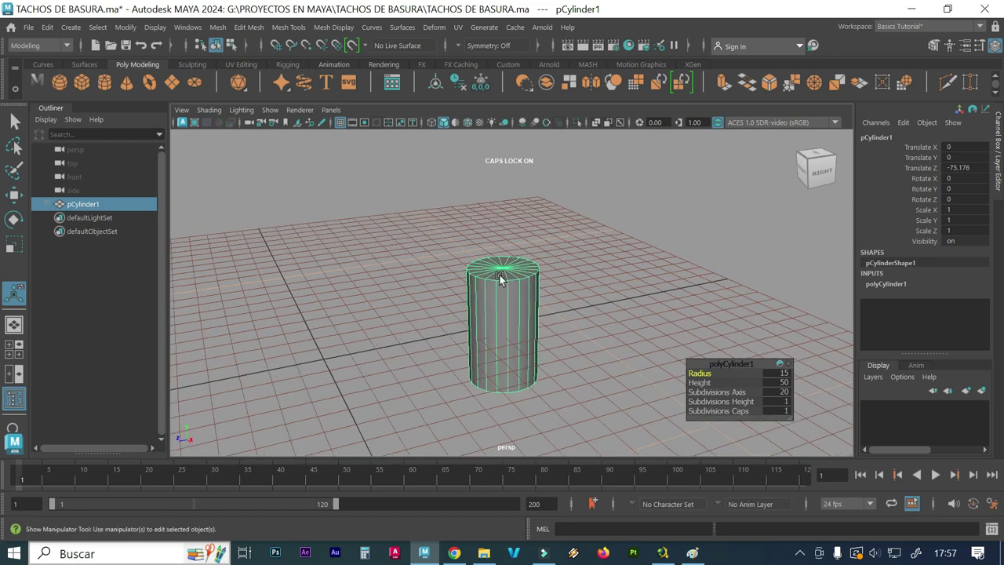
{"action": "scroll", "coordinate": [502, 276], "scroll_direction": "up", "scroll_amount": 1}
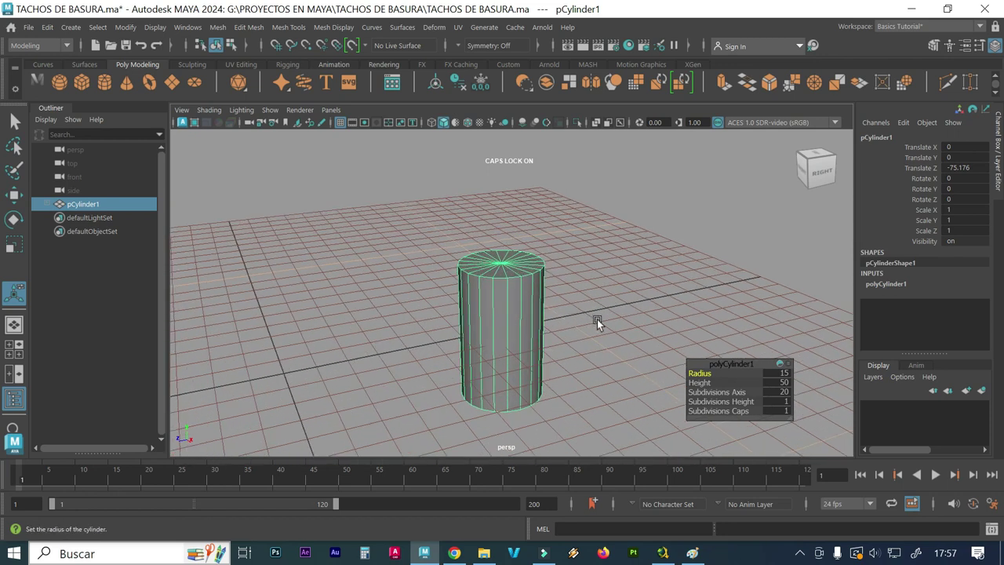
{"action": "left_click", "coordinate": [597, 319]}
{"action": "left_click", "coordinate": [468, 322]}
{"action": "left_click", "coordinate": [578, 299]}
{"action": "left_click_drag", "start_coordinate": [581, 338], "coordinate": [434, 179]}
{"action": "key", "text": "Delete"}
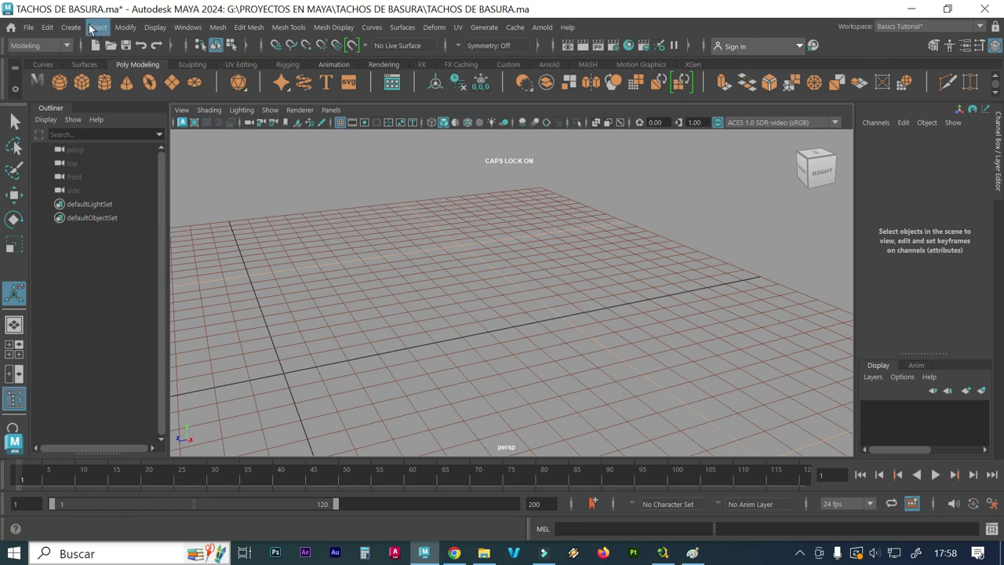
Create a polygon cylinder with radius 15, height 50 and 0 cap divisions
{"action": "left_click", "coordinate": [70, 27]}
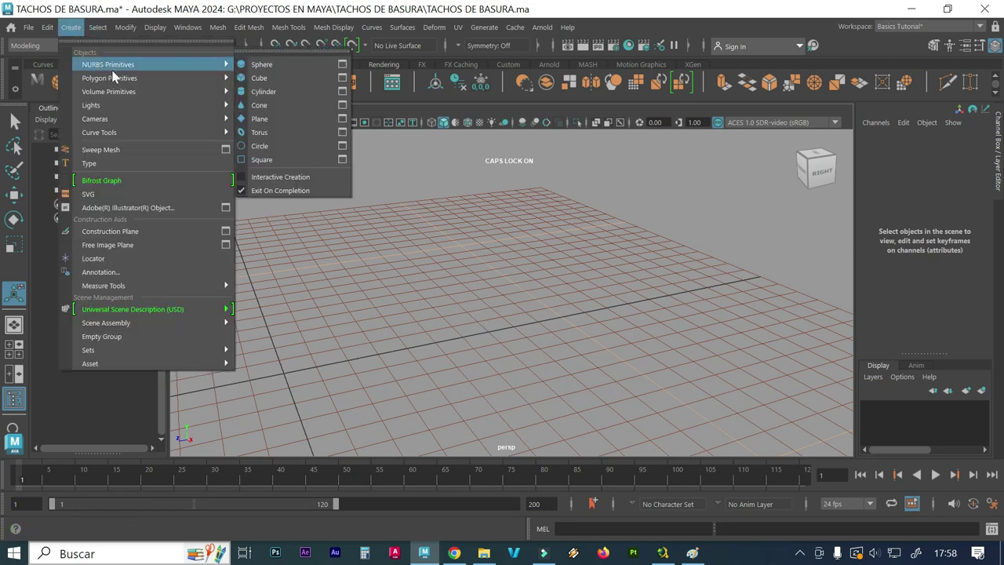
{"action": "mouse_move", "coordinate": [109, 78]}
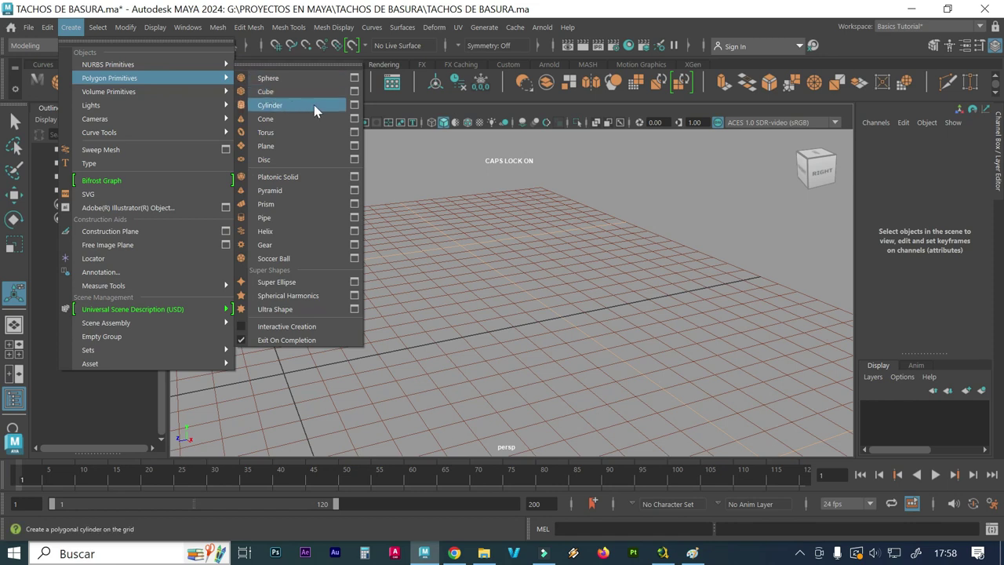
{"action": "left_click", "coordinate": [354, 104]}
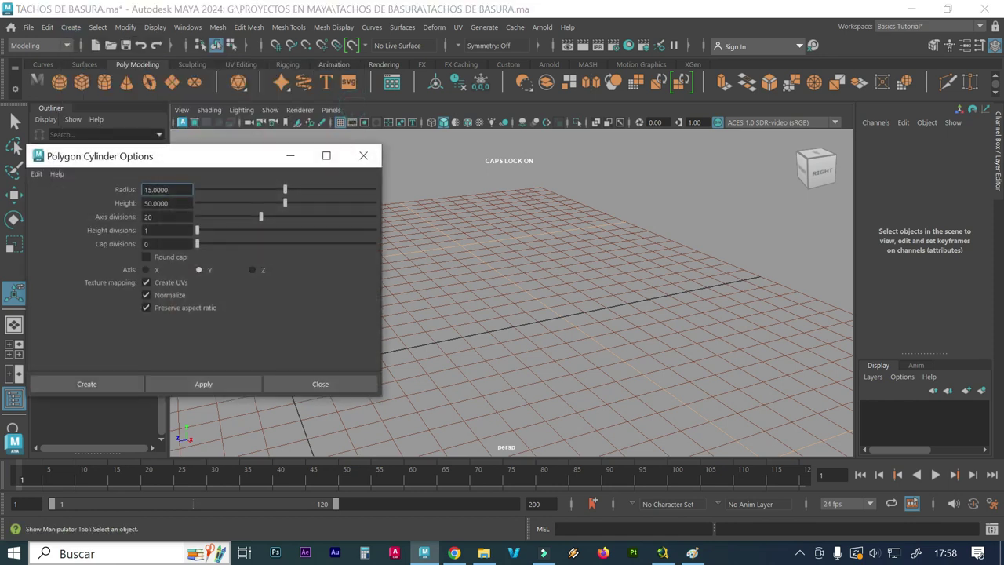
{"action": "left_click_drag", "start_coordinate": [182, 190], "coordinate": [135, 196]}
{"action": "left_click", "coordinate": [157, 243]}
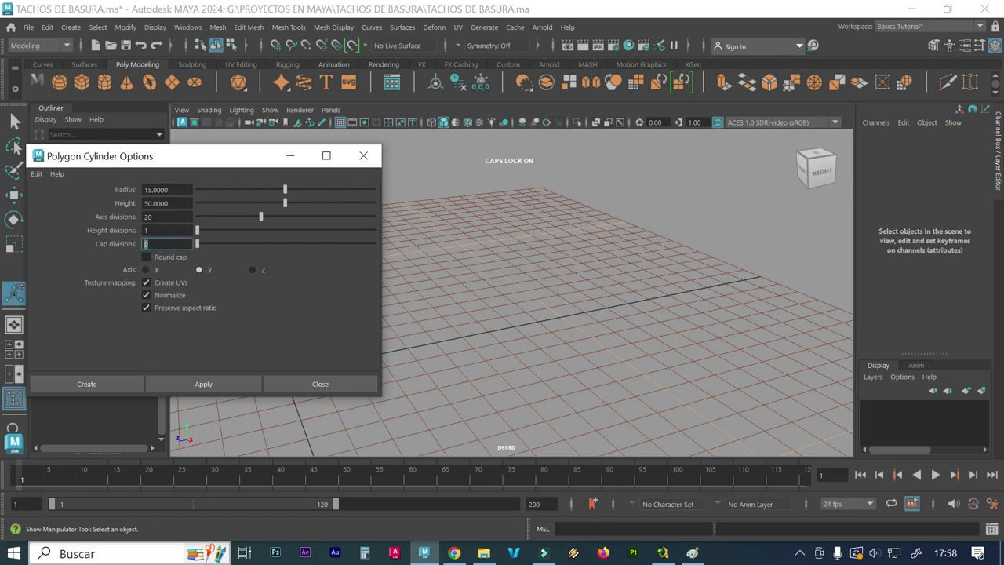
{"action": "left_click", "coordinate": [182, 384]}
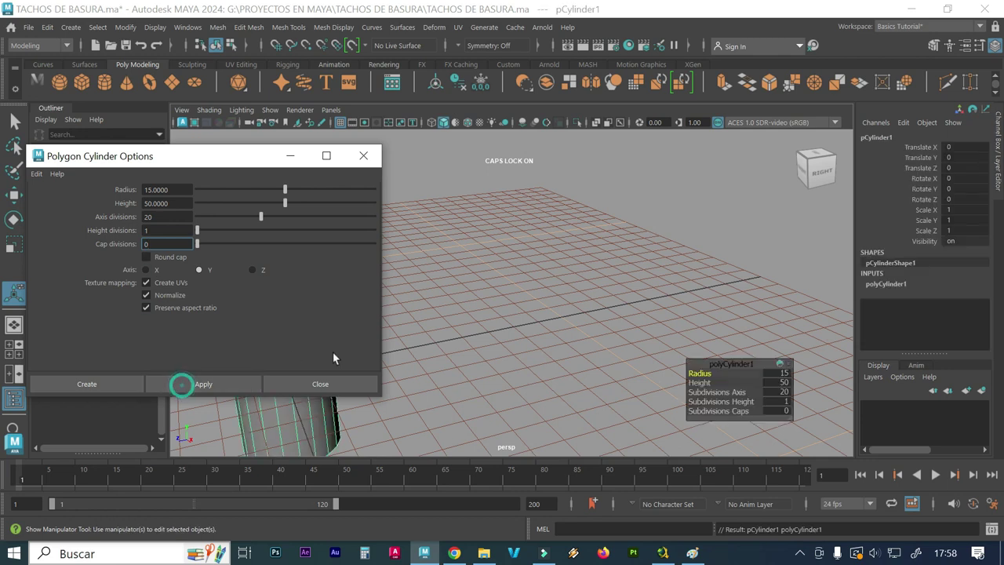
{"action": "mouse_move", "coordinate": [478, 334]}
{"action": "middle_mouse_down", "text": "alt"}
{"action": "mouse_move", "coordinate": [496, 314]}
{"action": "mouse_move", "coordinate": [651, 282]}
{"action": "middle_mouse_up", "text": "alt"}
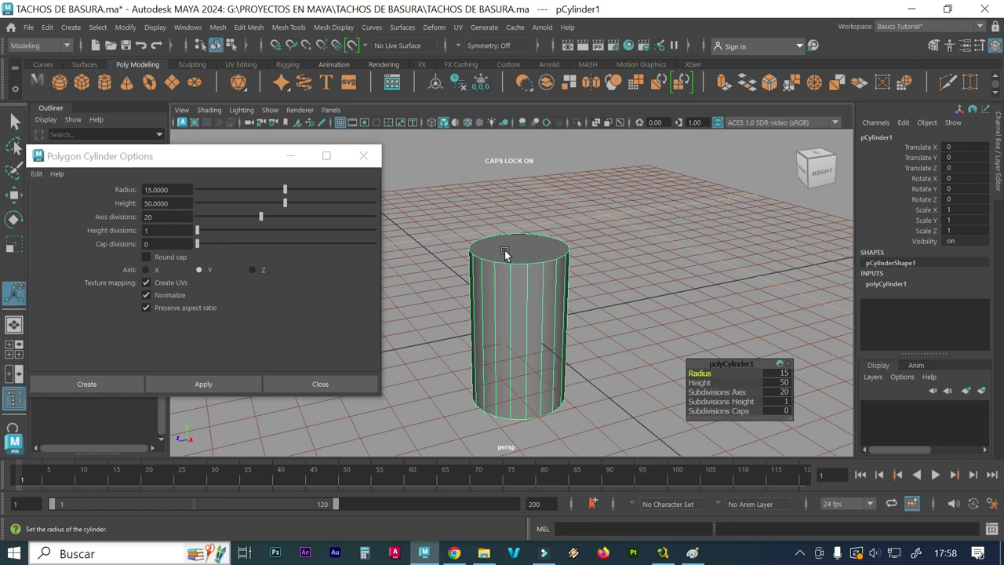
{"action": "left_click", "coordinate": [363, 156]}
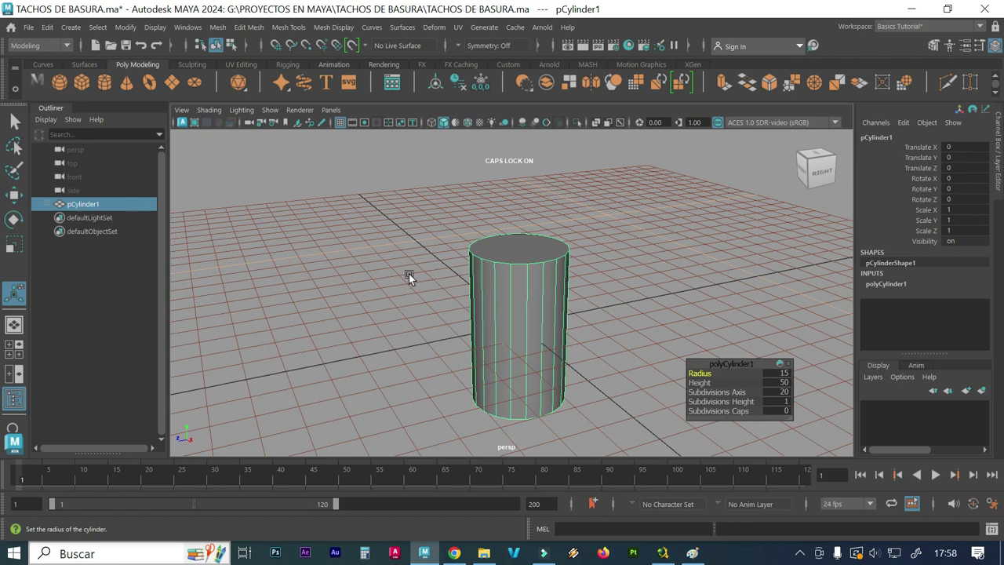
In the side view, select the cylinder's top ring of vertices
{"action": "middle_click_drag", "start_coordinate": [502, 324], "coordinate": [491, 305], "text": "alt"}
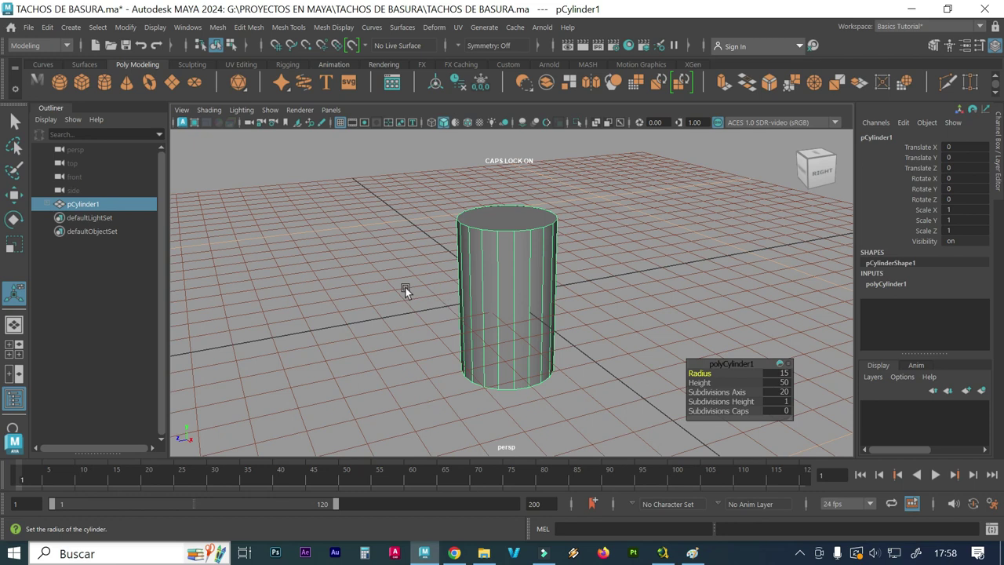
{"action": "key", "text": "space"}
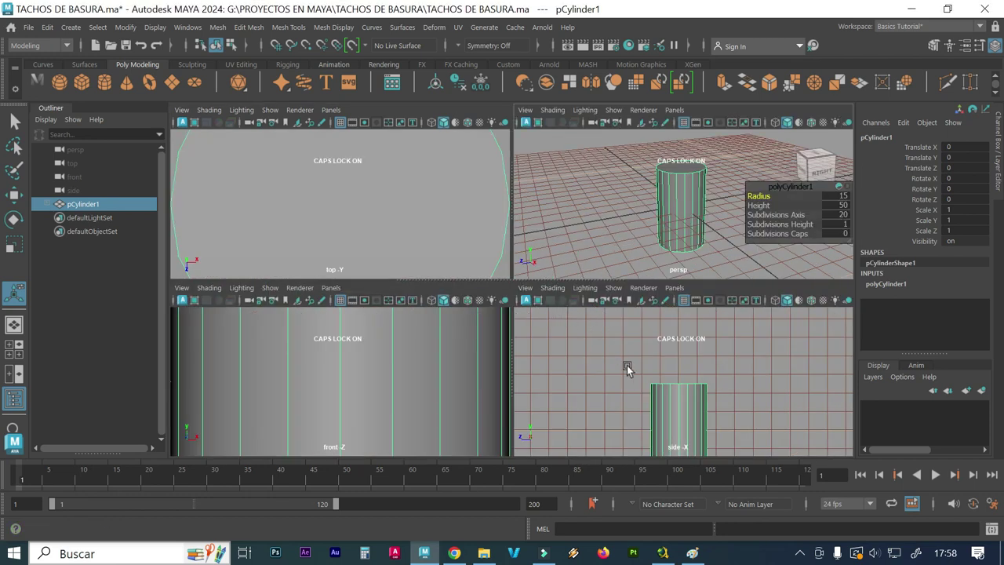
{"action": "key", "text": "space"}
{"action": "middle_click_drag", "start_coordinate": [545, 347], "coordinate": [501, 217], "text": "alt"}
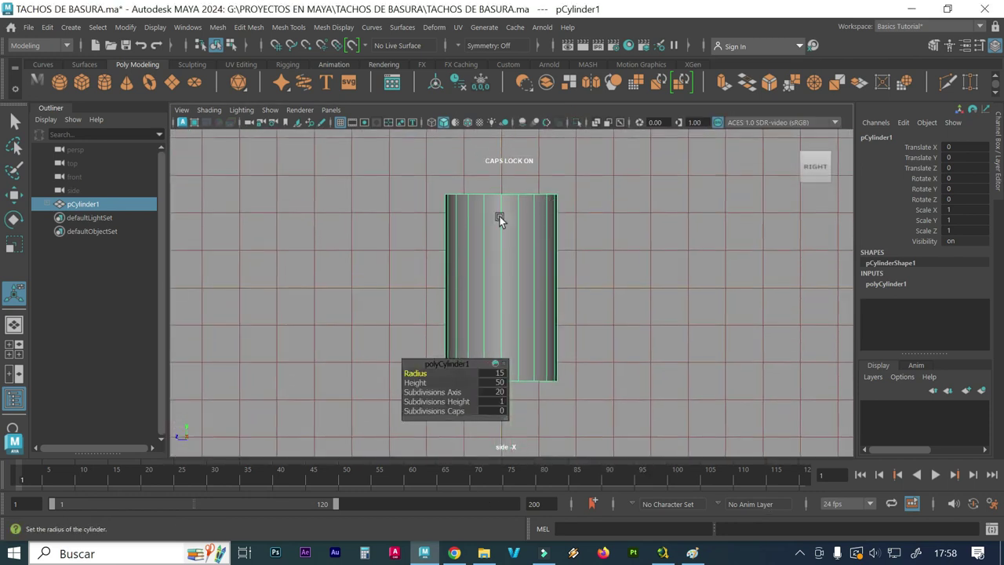
{"action": "right_click_drag", "start_coordinate": [501, 155], "coordinate": [518, 201]}
{"action": "left_click", "coordinate": [436, 155]}
{"action": "left_click_drag", "start_coordinate": [607, 218], "coordinate": [361, 196]}
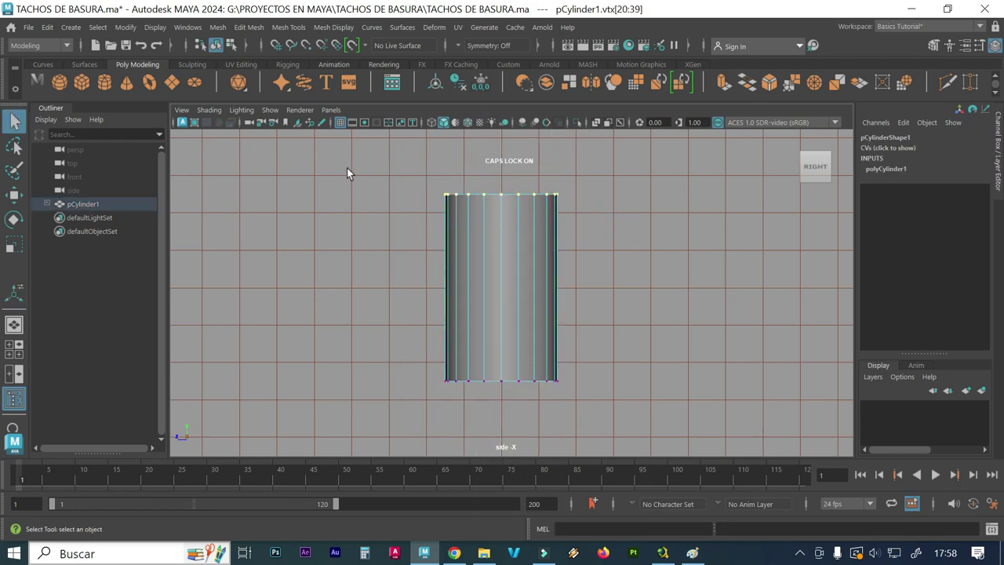
Scale the top vertex ring uniformly outward so the cylinder tapers downward
{"action": "key", "text": "space"}
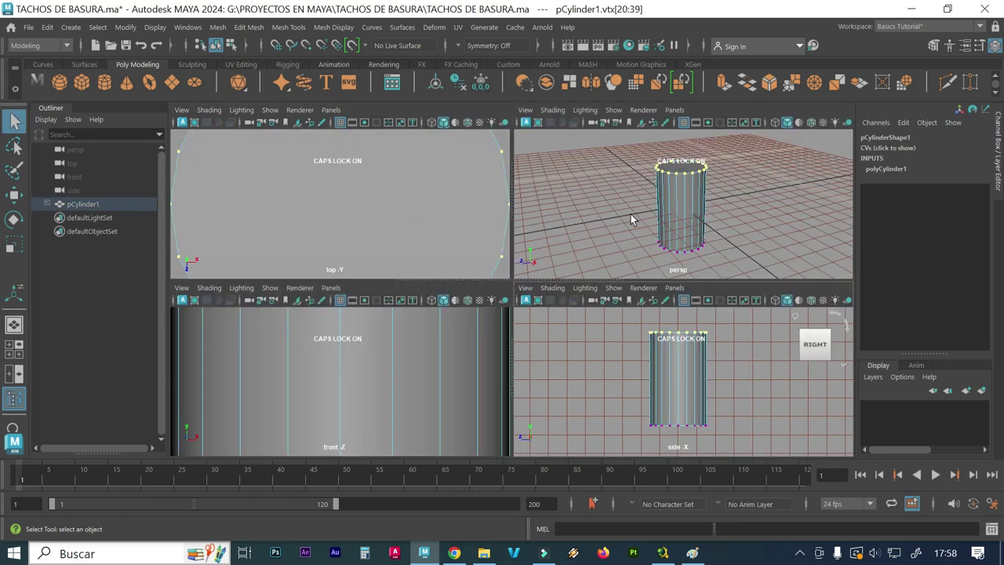
{"action": "scroll", "coordinate": [631, 214], "scroll_direction": "up", "scroll_amount": 5}
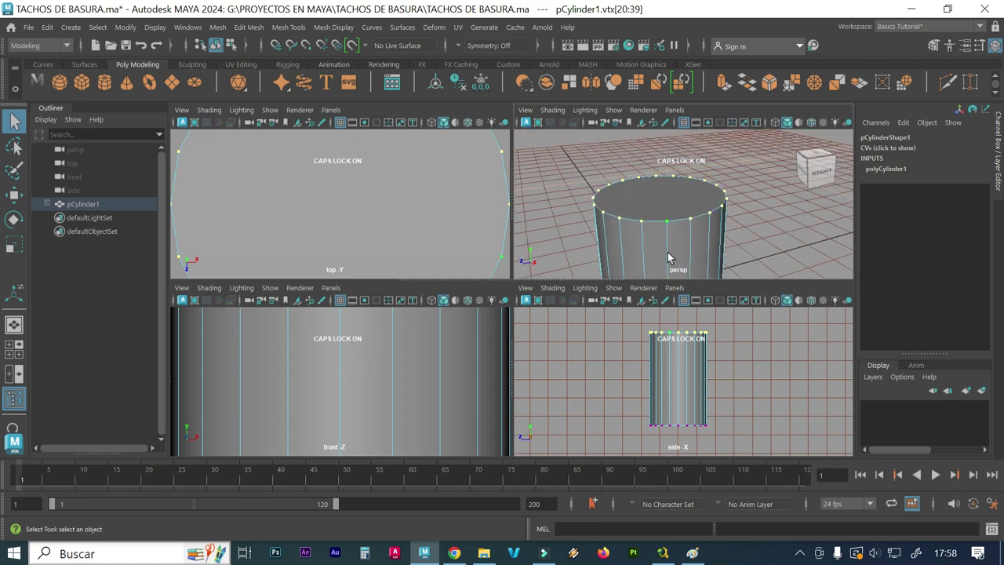
{"action": "key", "text": "r"}
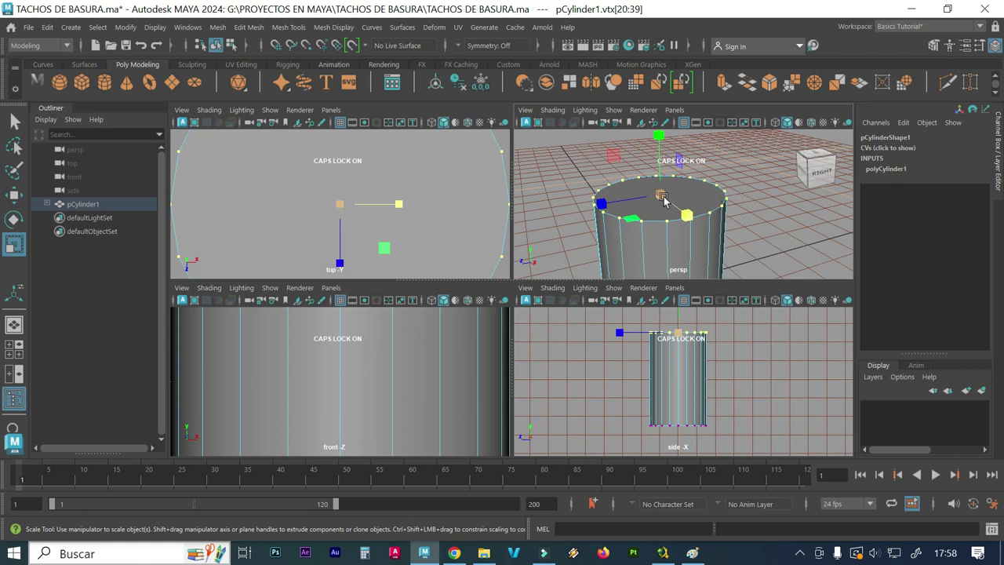
{"action": "left_click", "coordinate": [657, 199]}
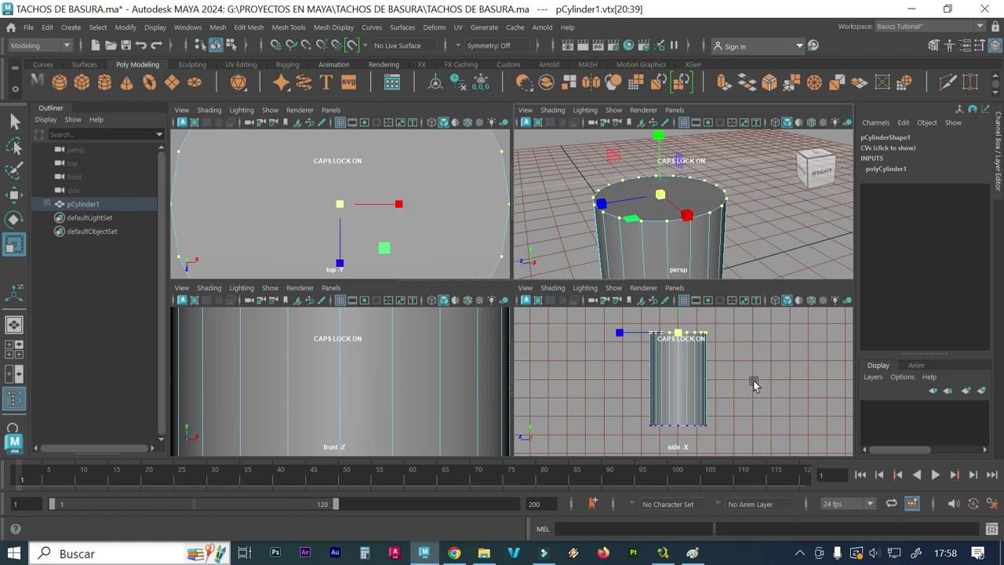
{"action": "left_click_drag", "start_coordinate": [679, 334], "coordinate": [706, 337]}
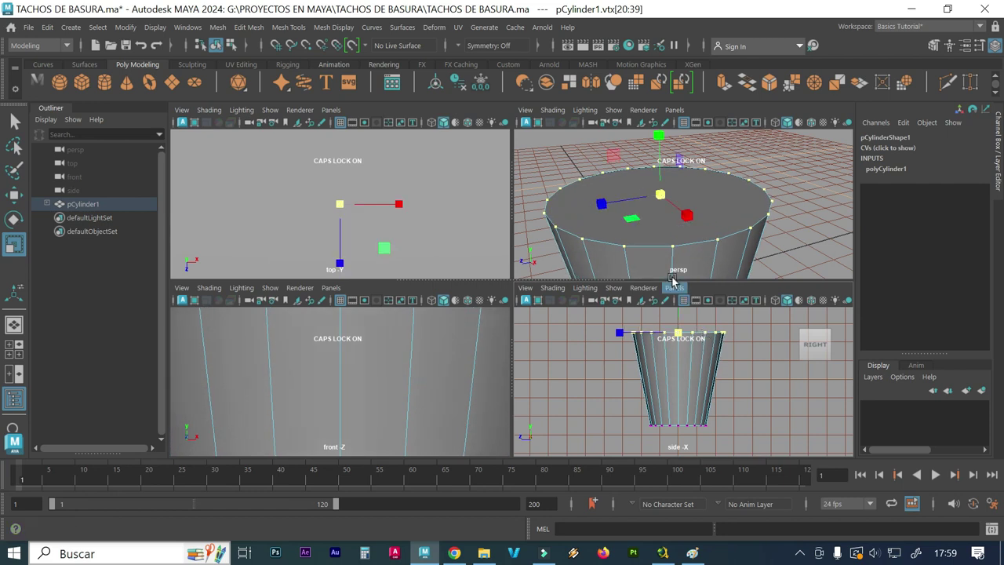
Delete the cylinder's top cap face to open the cup
{"action": "key", "text": "space"}
{"action": "right_click_drag", "start_coordinate": [501, 271], "coordinate": [504, 198]}
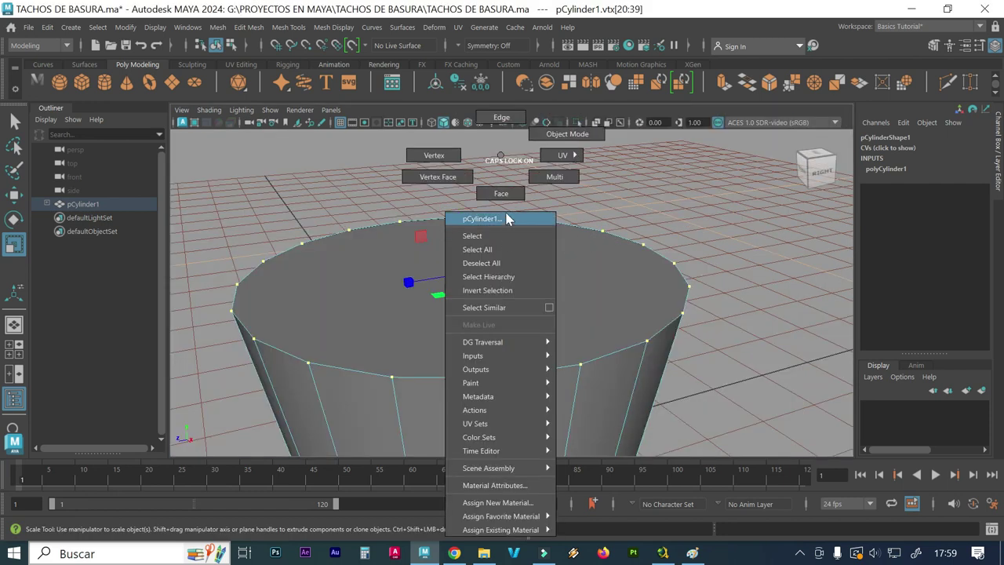
{"action": "left_click", "coordinate": [538, 268]}
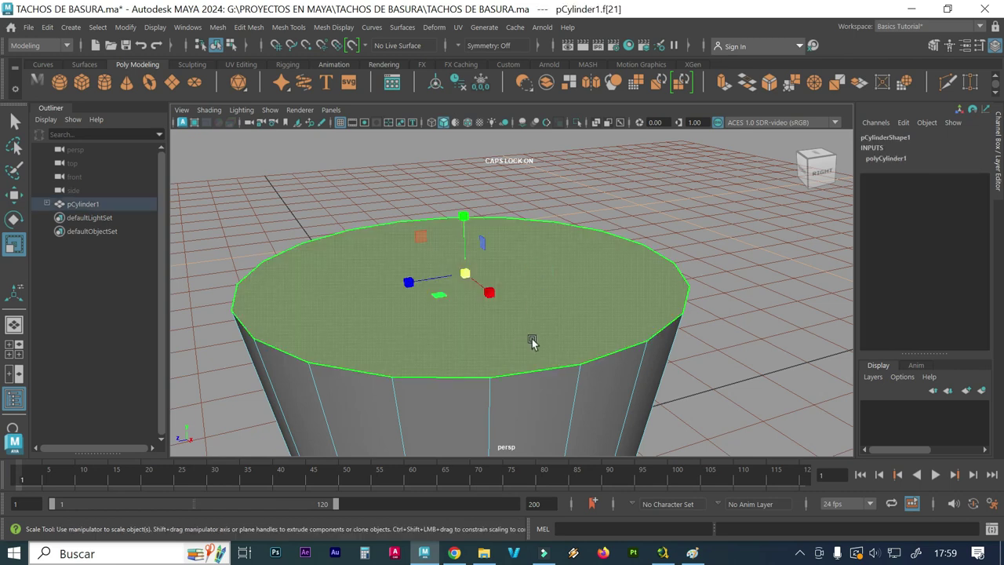
{"action": "key", "text": "Delete"}
{"action": "scroll", "coordinate": [533, 329], "scroll_direction": "down", "scroll_amount": 5}
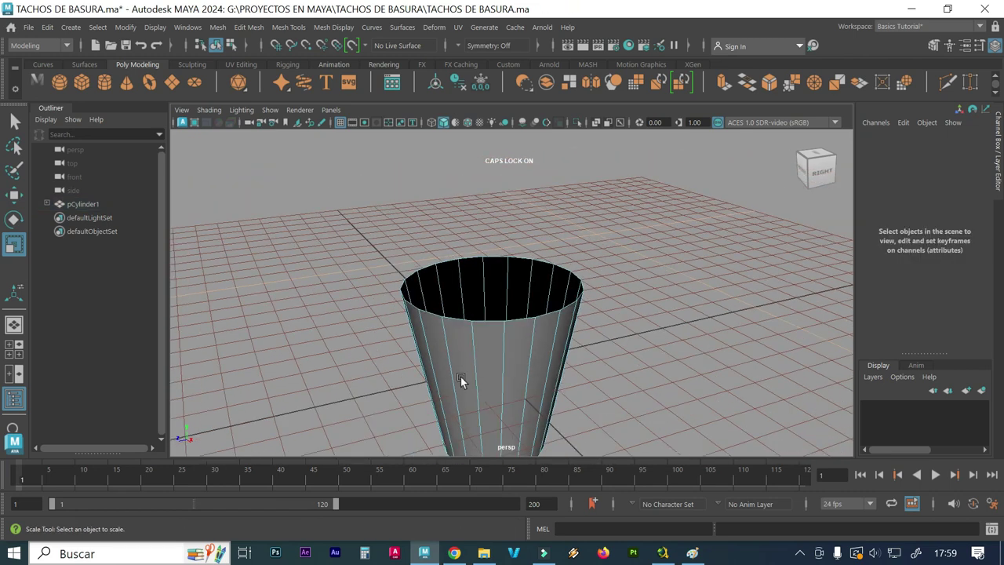
{"action": "left_click_drag", "start_coordinate": [460, 381], "coordinate": [460, 307], "text": "alt"}
{"action": "scroll", "coordinate": [463, 308], "scroll_direction": "up", "scroll_amount": 3}
{"action": "scroll", "coordinate": [464, 308], "scroll_direction": "down", "scroll_amount": 2}
{"action": "scroll", "coordinate": [468, 309], "scroll_direction": "up", "scroll_amount": 1}
{"action": "scroll", "coordinate": [478, 312], "scroll_direction": "up", "scroll_amount": 1}
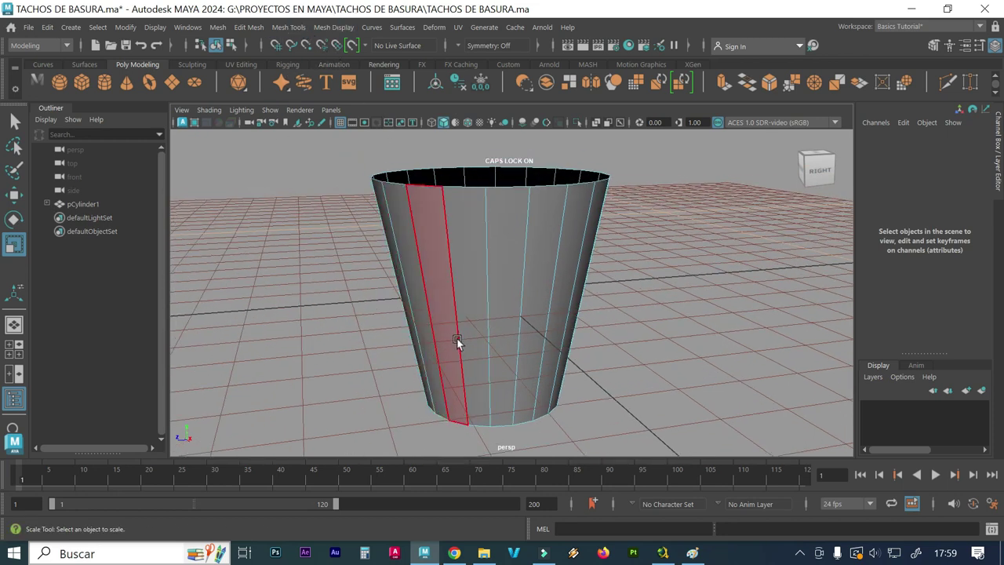
Switch to edge mode and orbit underneath to view the cup's base
{"action": "right_click_drag", "start_coordinate": [500, 146], "coordinate": [480, 121]}
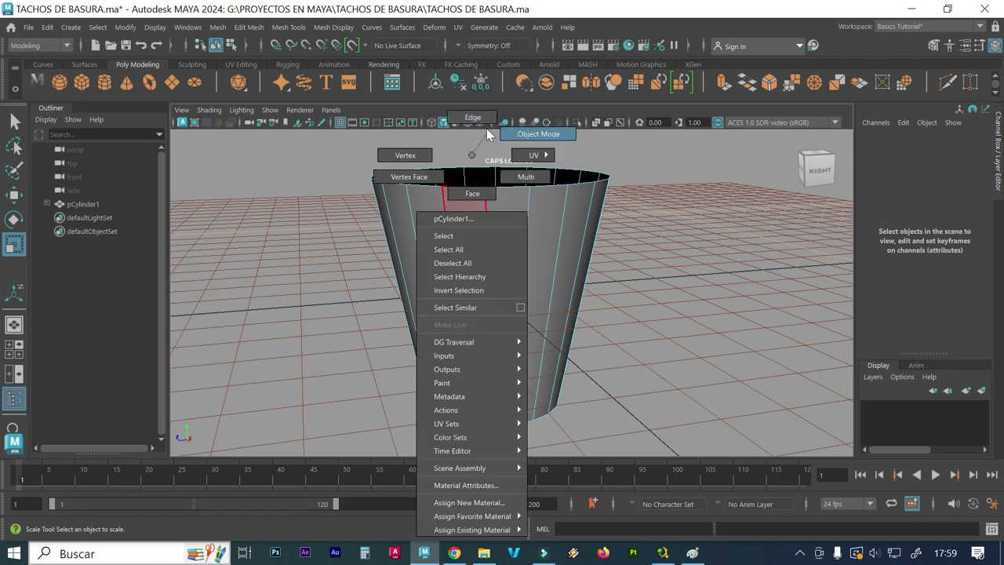
{"action": "middle_click_drag", "start_coordinate": [461, 282], "coordinate": [478, 268], "text": "alt"}
{"action": "mouse_move", "coordinate": [478, 271]}
{"action": "left_mouse_down", "text": "alt"}
{"action": "mouse_move", "coordinate": [502, 329]}
{"action": "mouse_move", "coordinate": [538, 334]}
{"action": "left_mouse_up", "text": "alt"}
Select several edges around the cup's base in the perspective view
{"action": "left_click", "coordinate": [571, 295]}
{"action": "scroll", "coordinate": [623, 319], "scroll_direction": "up", "scroll_amount": 1}
{"action": "scroll", "coordinate": [623, 319], "scroll_direction": "up", "scroll_amount": 2}
{"action": "key", "text": "w"}
{"action": "mouse_move", "coordinate": [672, 316]}
{"action": "left_mouse_down", "text": "alt"}
{"action": "mouse_move", "coordinate": [722, 307]}
{"action": "mouse_move", "coordinate": [578, 291]}
{"action": "left_mouse_up", "text": "alt"}
{"action": "left_click", "coordinate": [509, 273]}
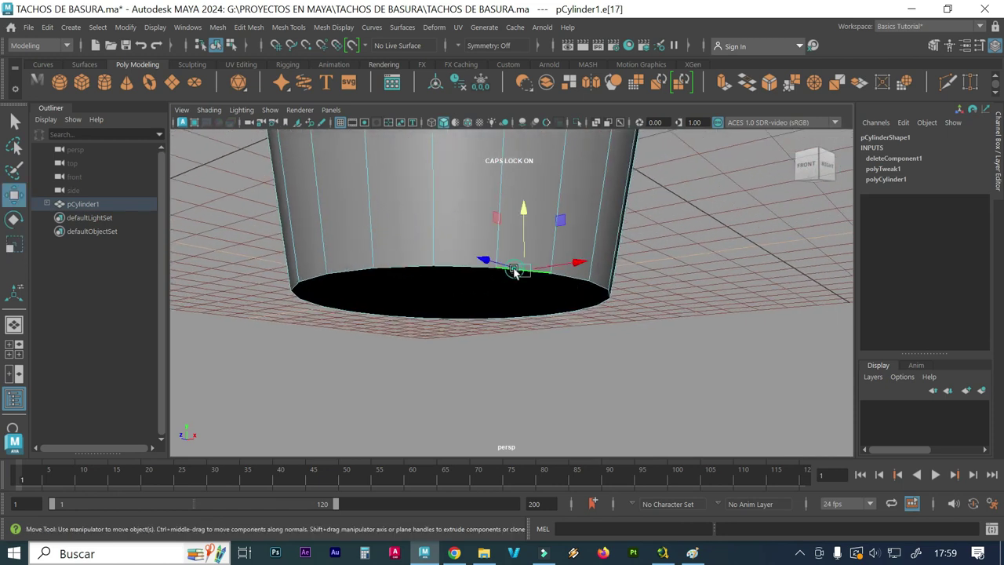
{"action": "left_click", "coordinate": [440, 272], "text": "shift"}
{"action": "left_click", "coordinate": [374, 277], "text": "shift"}
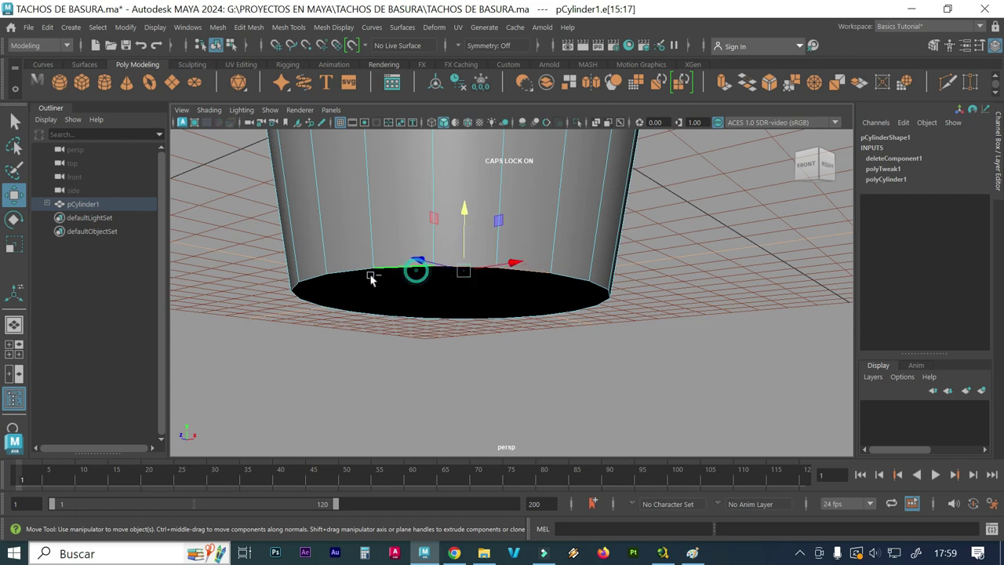
{"action": "left_click", "coordinate": [348, 276], "text": "shift"}
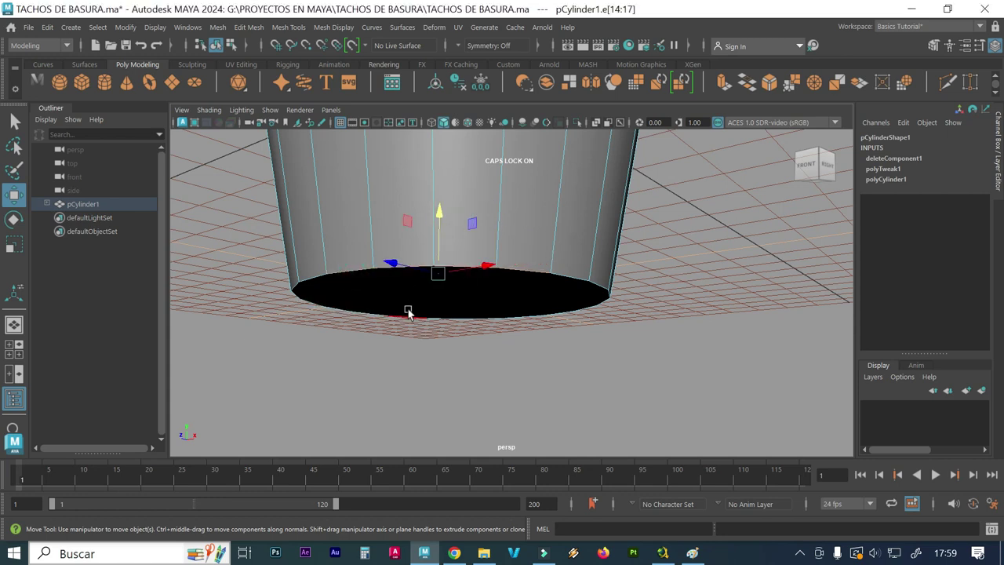
In side view, marquee-select only the bottom edge ring, then return to perspective
{"action": "key", "text": "space"}
{"action": "key", "text": "space"}
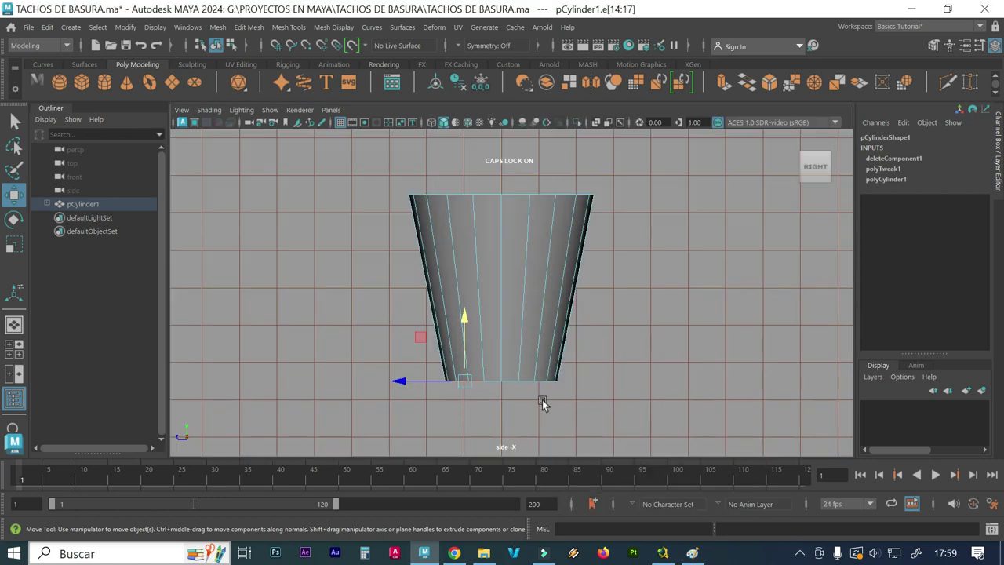
{"action": "left_click", "coordinate": [542, 399]}
{"action": "left_click_drag", "start_coordinate": [599, 361], "coordinate": [280, 395]}
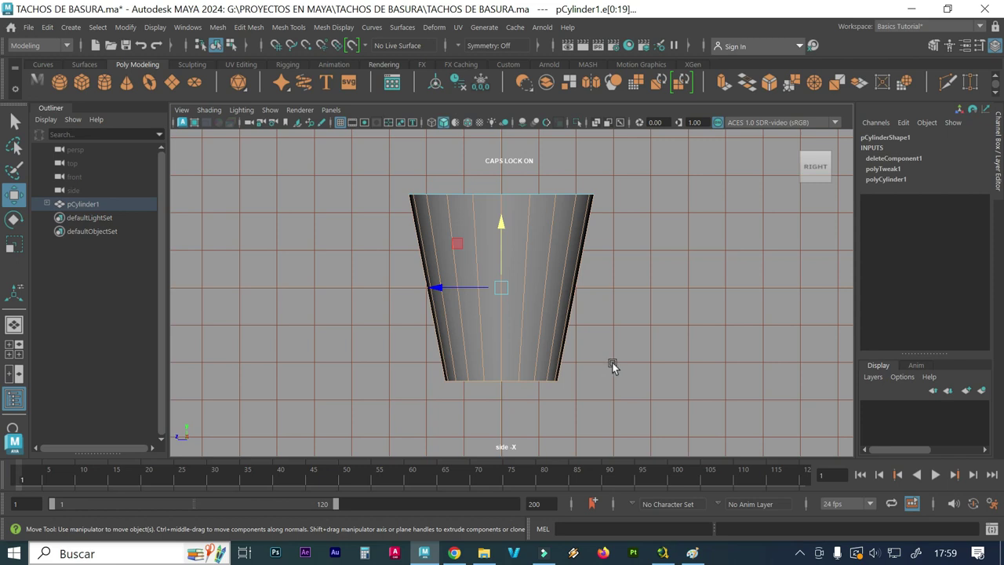
{"action": "left_click_drag", "start_coordinate": [618, 337], "coordinate": [343, 318]}
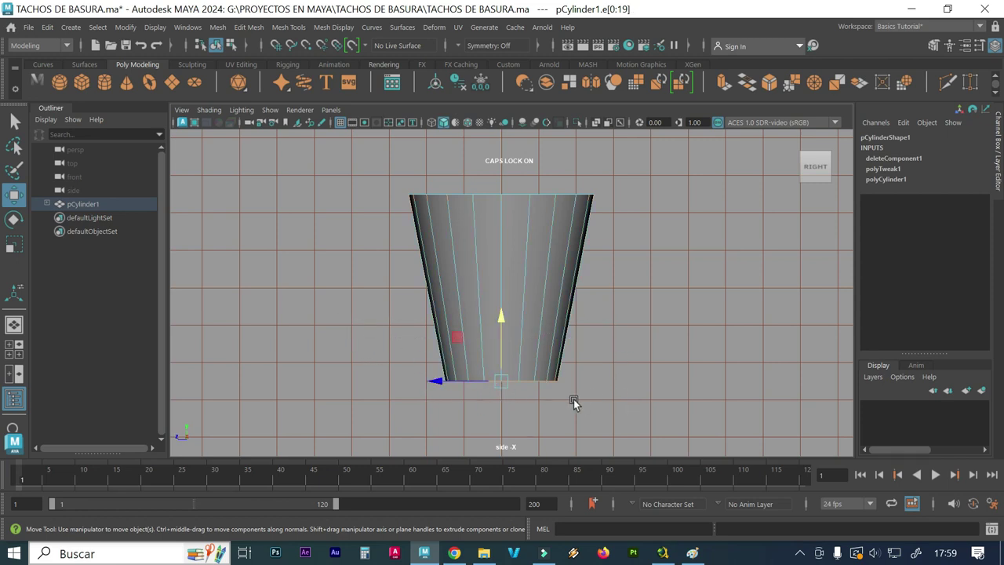
{"action": "key", "text": "space"}
{"action": "key", "text": "space"}
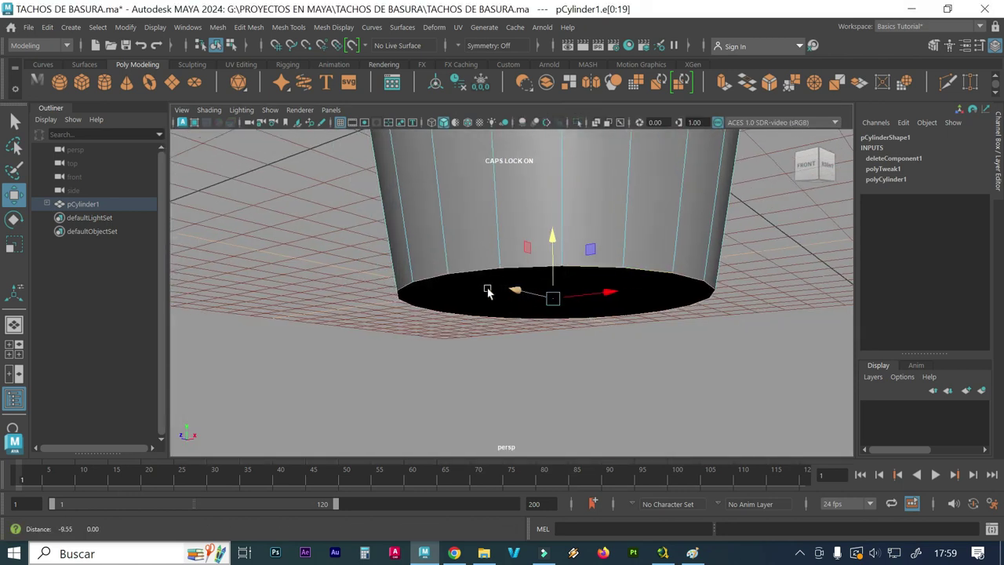
{"action": "mouse_move", "coordinate": [606, 320]}
{"action": "left_mouse_down", "text": "alt"}
{"action": "mouse_move", "coordinate": [567, 374]}
{"action": "mouse_move", "coordinate": [555, 284]}
{"action": "left_mouse_up", "text": "alt"}
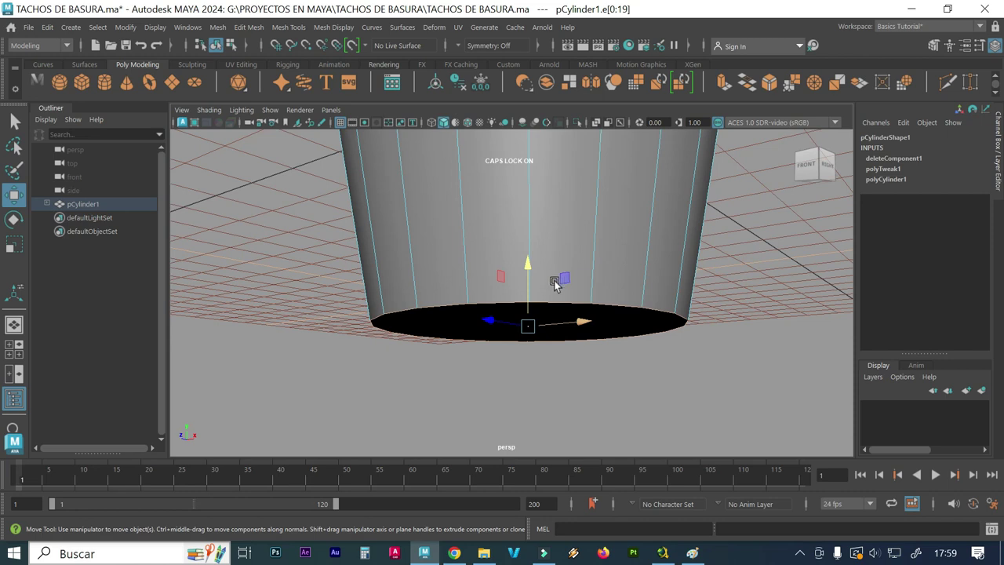
{"action": "left_click", "coordinate": [411, 235]}
Bevel the cup's base edges with a fraction of 0.1 and close the Bevel Options
{"action": "left_click", "coordinate": [246, 27]}
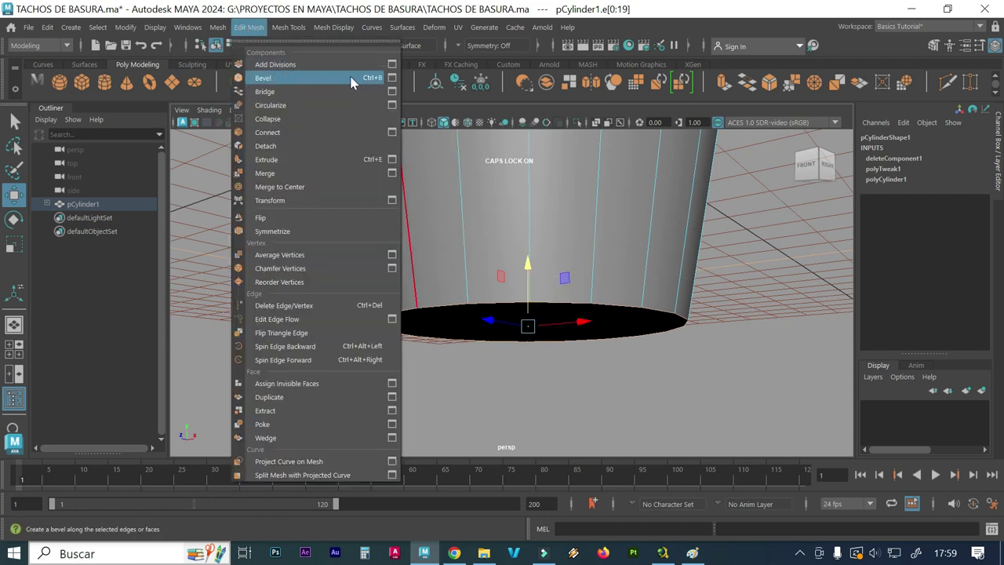
{"action": "left_click", "coordinate": [391, 77]}
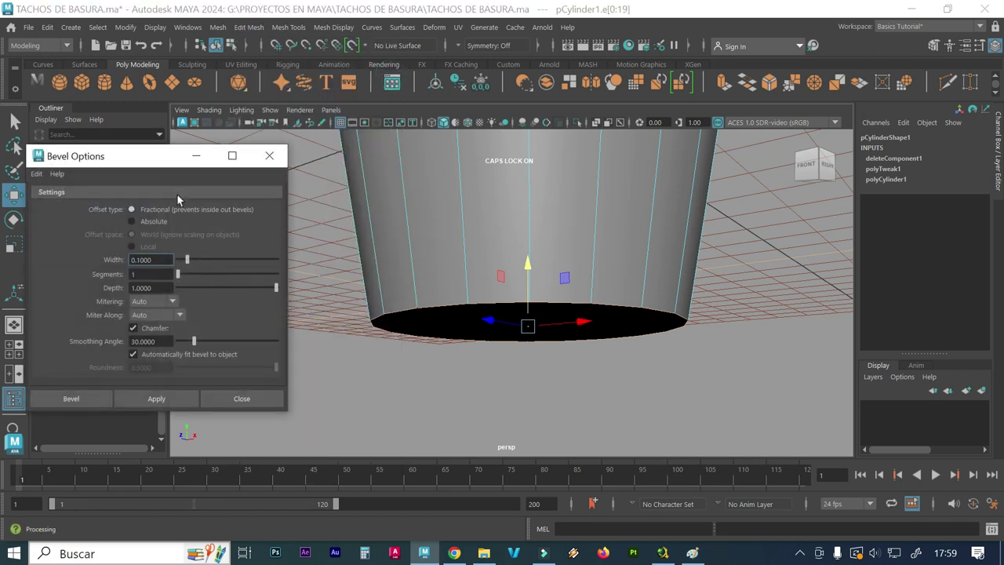
{"action": "left_click", "coordinate": [160, 400]}
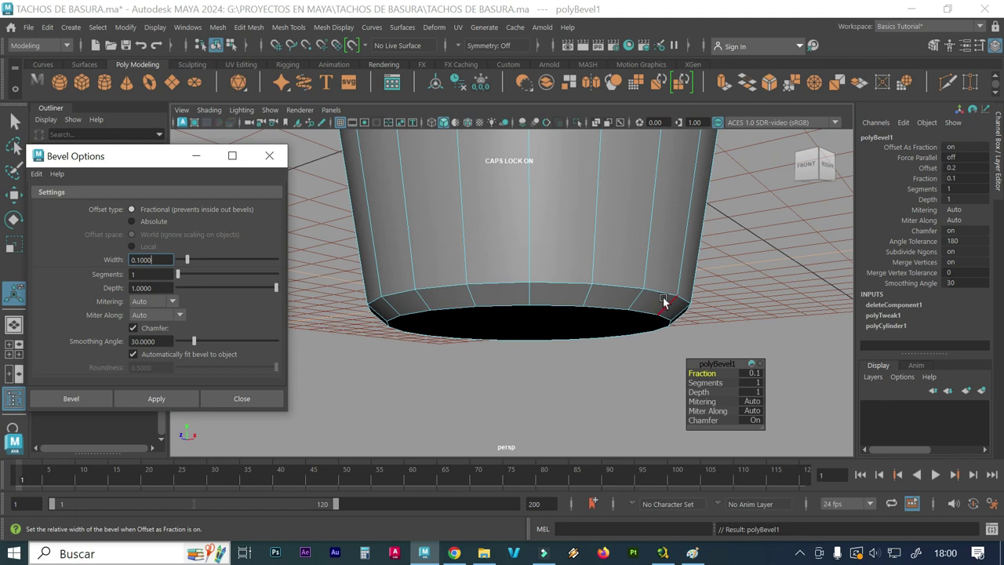
{"action": "left_click", "coordinate": [953, 178]}
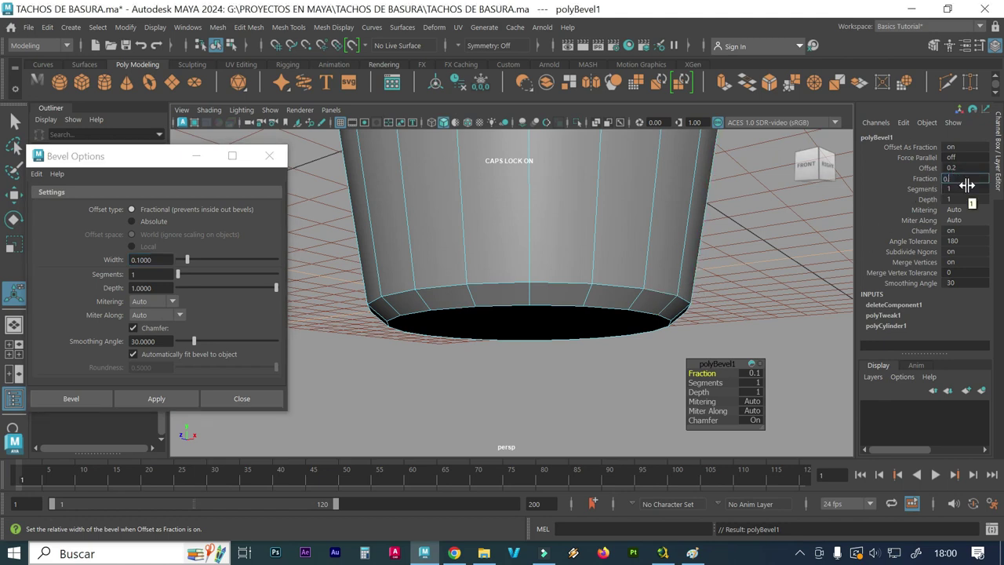
{"action": "type", "text": ".5"}
{"action": "key", "text": "Return"}
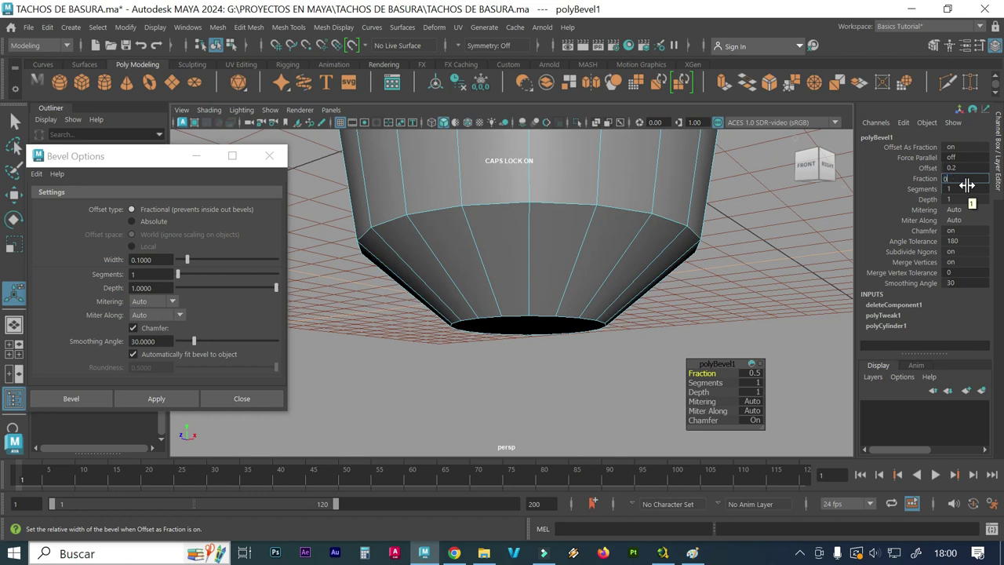
{"action": "key", "text": "Return"}
{"action": "left_click", "coordinate": [276, 151]}
{"action": "left_click_drag", "start_coordinate": [448, 254], "coordinate": [402, 298], "text": "alt"}
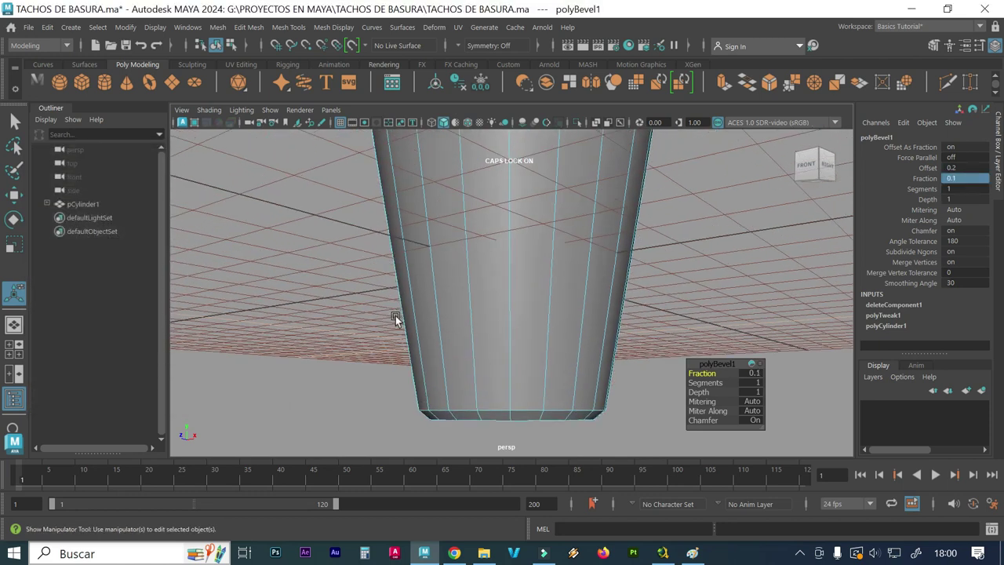
{"action": "scroll", "coordinate": [406, 289], "scroll_direction": "down", "scroll_amount": 3}
{"action": "scroll", "coordinate": [446, 285], "scroll_direction": "down", "scroll_amount": 2}
{"action": "scroll", "coordinate": [442, 281], "scroll_direction": "down", "scroll_amount": 1}
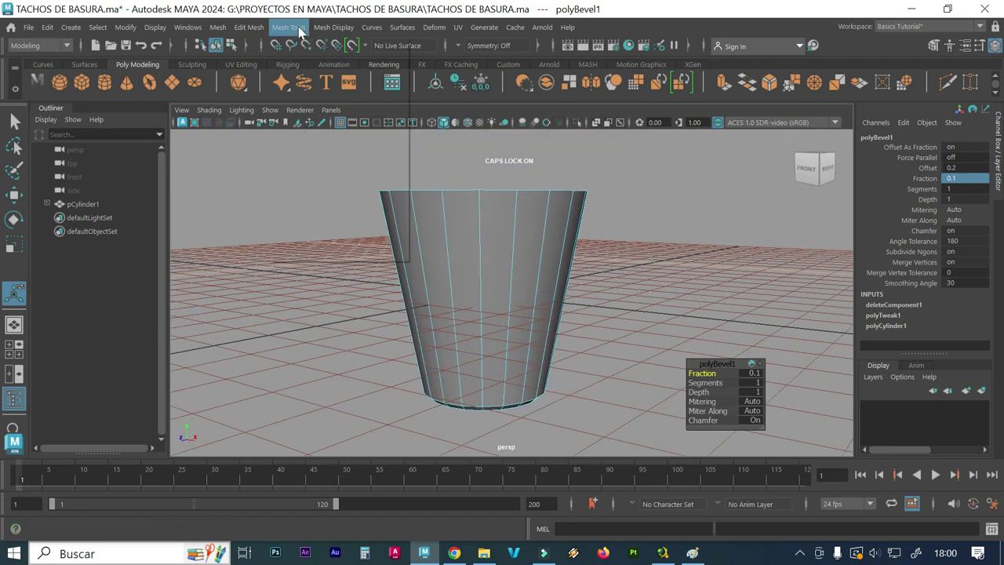
Insert 10 evenly spaced edge loops around the cup wall with Multiple edge loops
{"action": "left_click", "coordinate": [299, 29]}
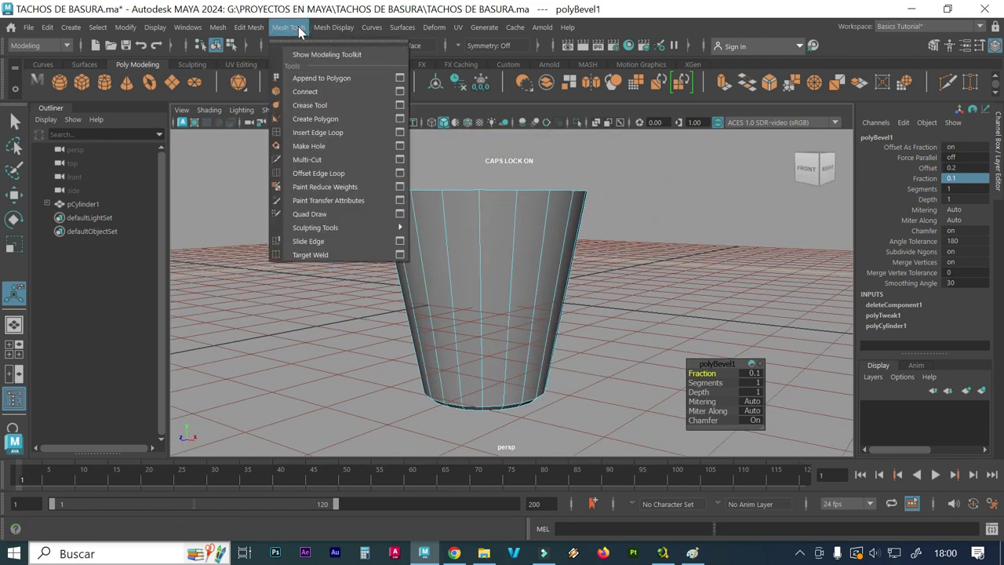
{"action": "left_click", "coordinate": [400, 132]}
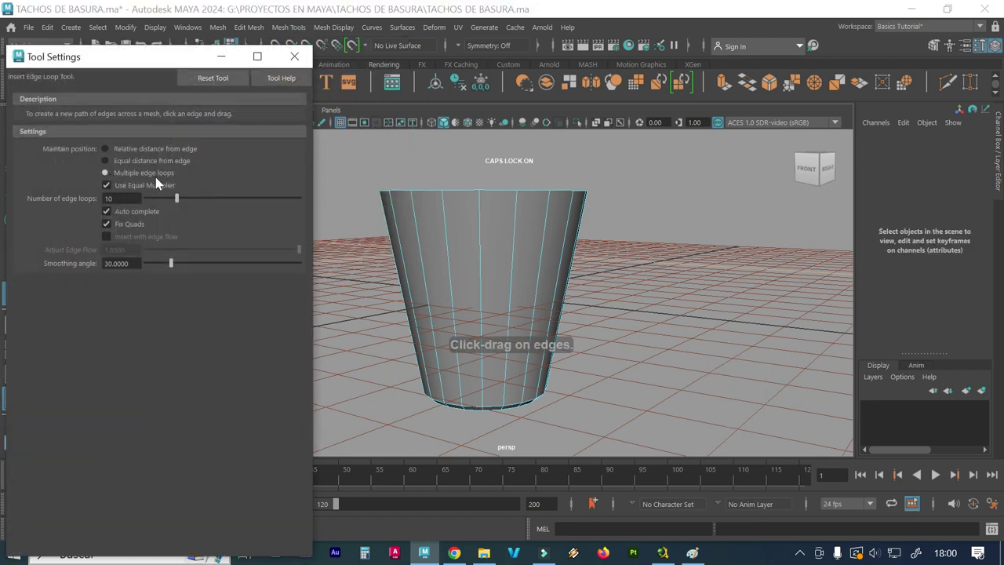
{"action": "left_click", "coordinate": [122, 198]}
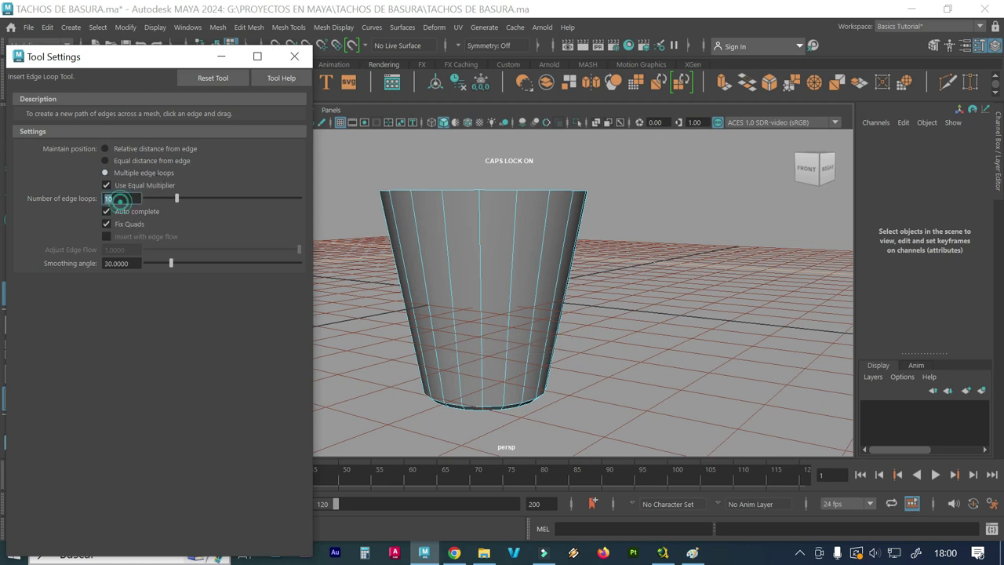
{"action": "left_click", "coordinate": [426, 277]}
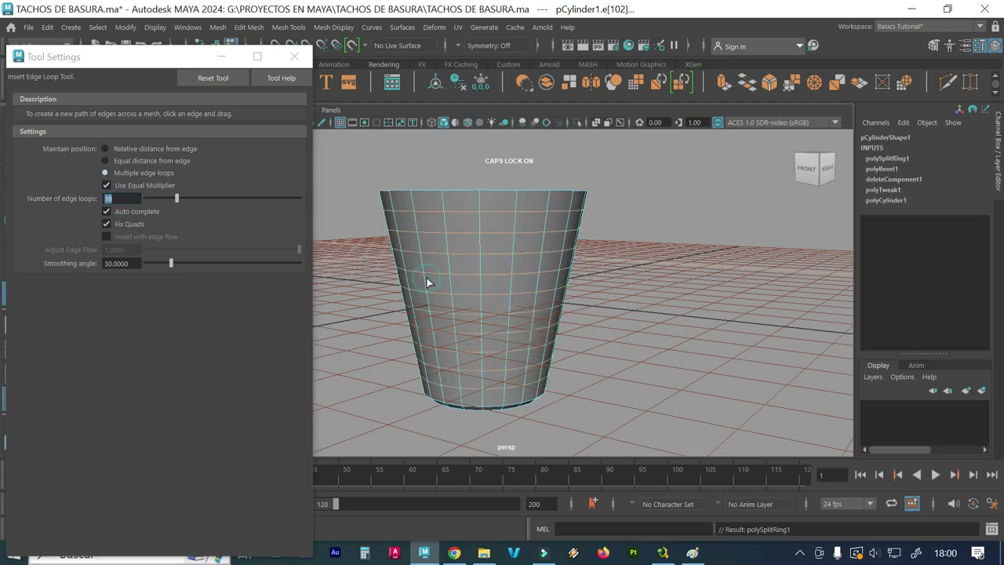
{"action": "left_click", "coordinate": [294, 56]}
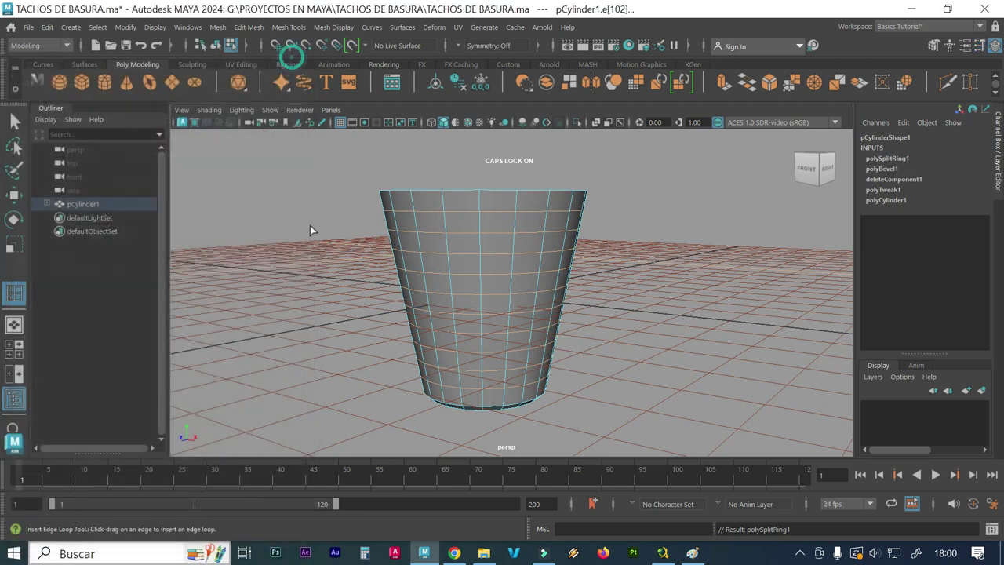
{"action": "left_click", "coordinate": [14, 124]}
In side view, marquee-select the wall edges between the rim and the base
{"action": "mouse_move", "coordinate": [352, 309]}
{"action": "right_mouse_down", "text": "alt"}
{"action": "mouse_move", "coordinate": [460, 299]}
{"action": "mouse_move", "coordinate": [498, 317]}
{"action": "right_mouse_up", "text": "alt"}
{"action": "key", "text": "space"}
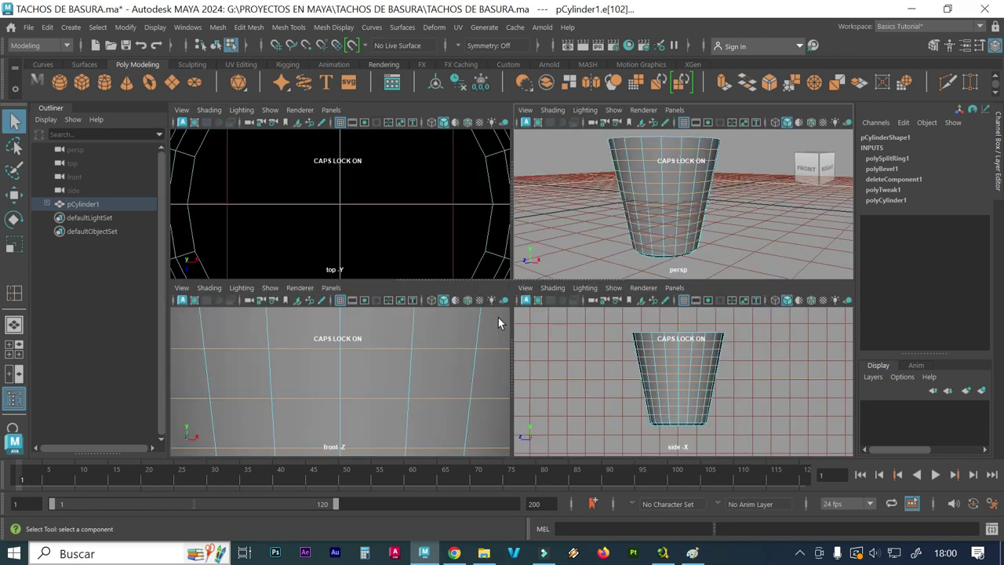
{"action": "key", "text": "space"}
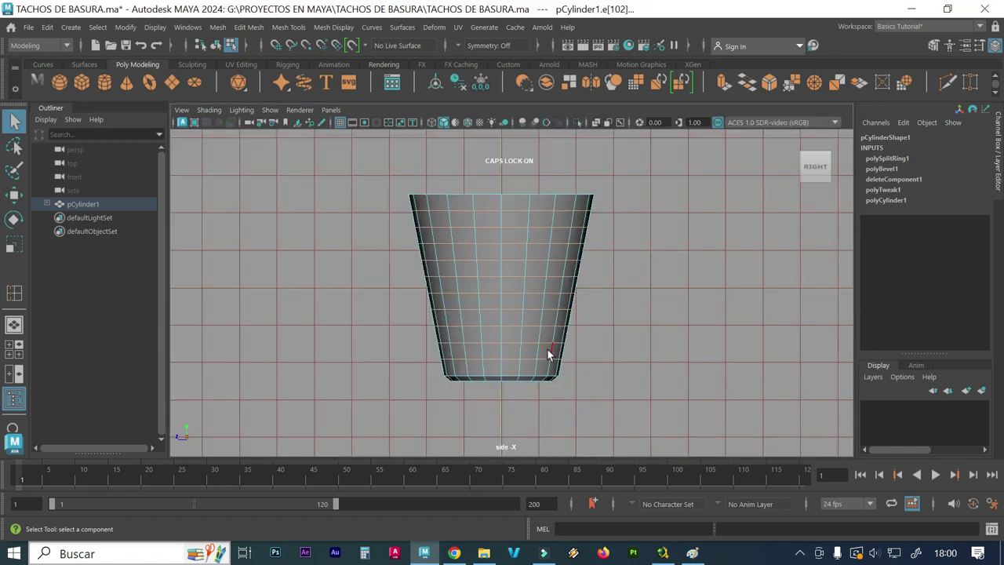
{"action": "left_click", "coordinate": [595, 331]}
{"action": "left_click_drag", "start_coordinate": [602, 335], "coordinate": [353, 213]}
{"action": "left_click_drag", "start_coordinate": [613, 351], "coordinate": [364, 220]}
{"action": "left_click_drag", "start_coordinate": [422, 353], "coordinate": [413, 353]}
{"action": "scroll", "coordinate": [528, 349], "scroll_direction": "up", "scroll_amount": 1}
{"action": "scroll", "coordinate": [527, 349], "scroll_direction": "up", "scroll_amount": 1}
{"action": "middle_click_drag", "start_coordinate": [536, 346], "coordinate": [509, 358], "text": "alt"}
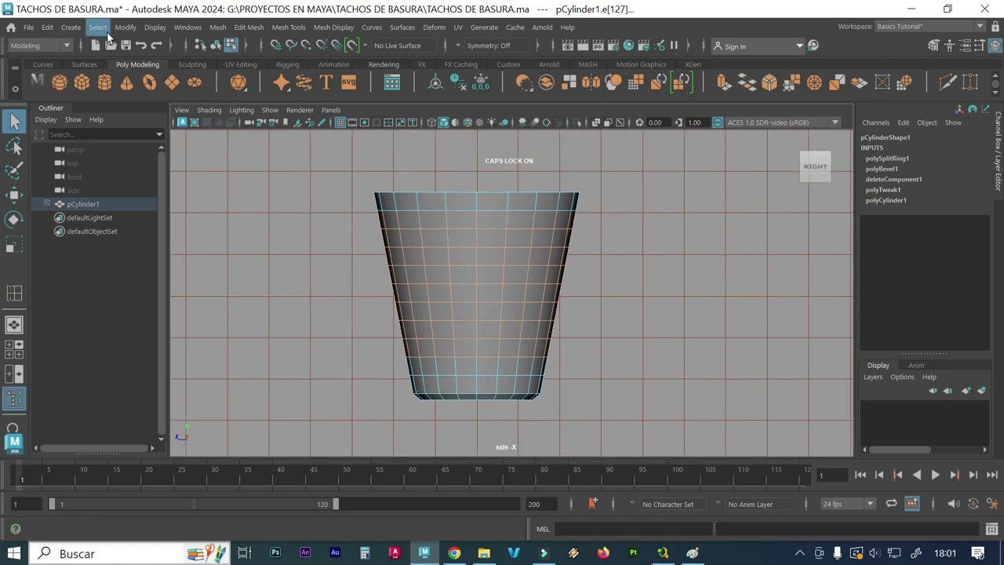
Save the selected edges as a quick select set named EDGES_ARISTAS
{"action": "left_click", "coordinate": [71, 27]}
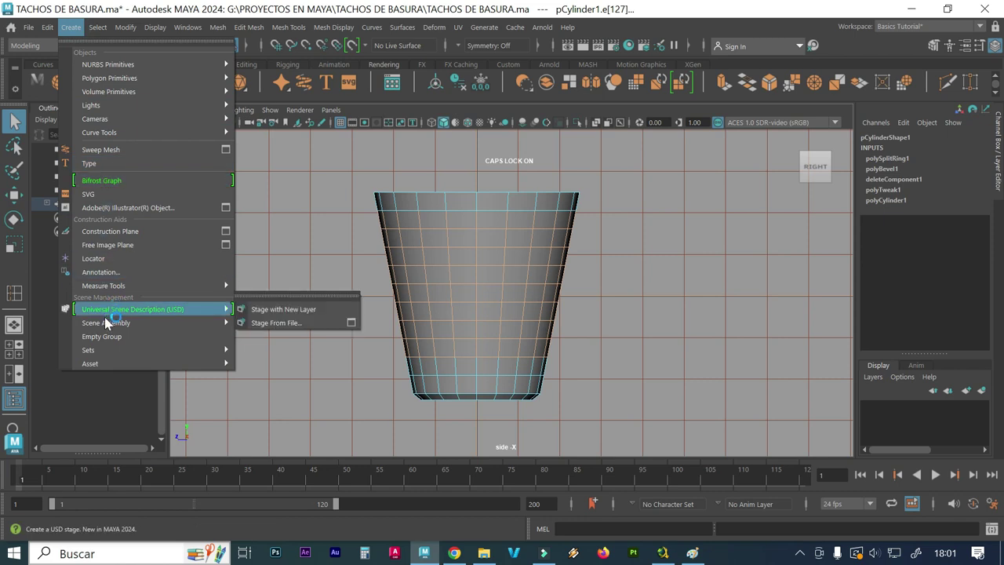
{"action": "mouse_move", "coordinate": [149, 350]}
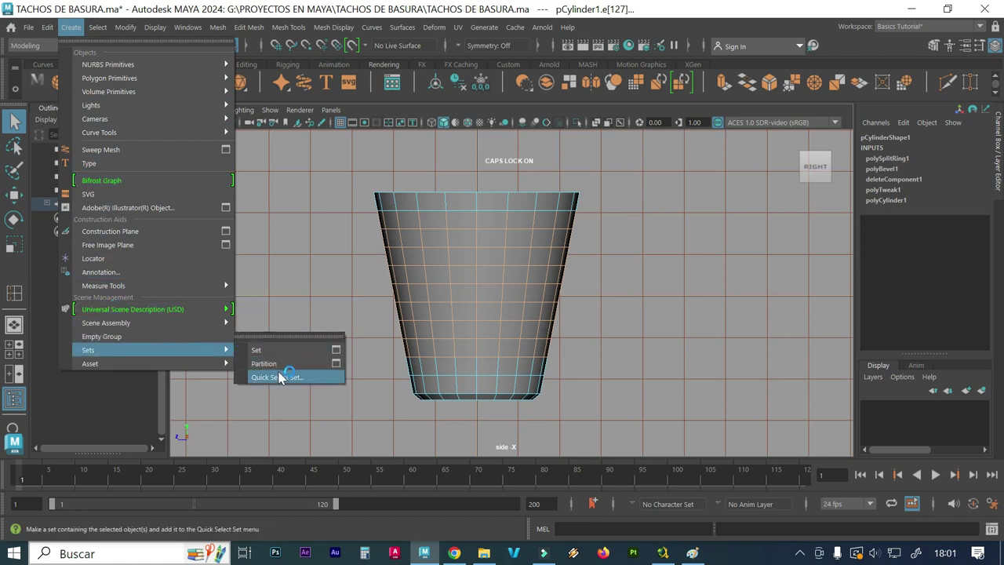
{"action": "left_click", "coordinate": [281, 378]}
{"action": "type", "text": "e"}
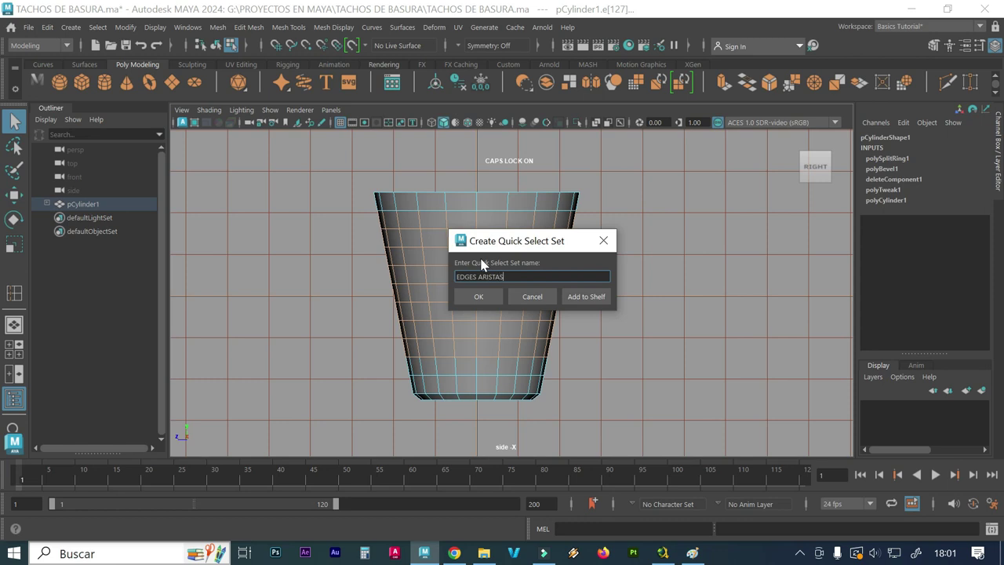
{"action": "left_click", "coordinate": [479, 297]}
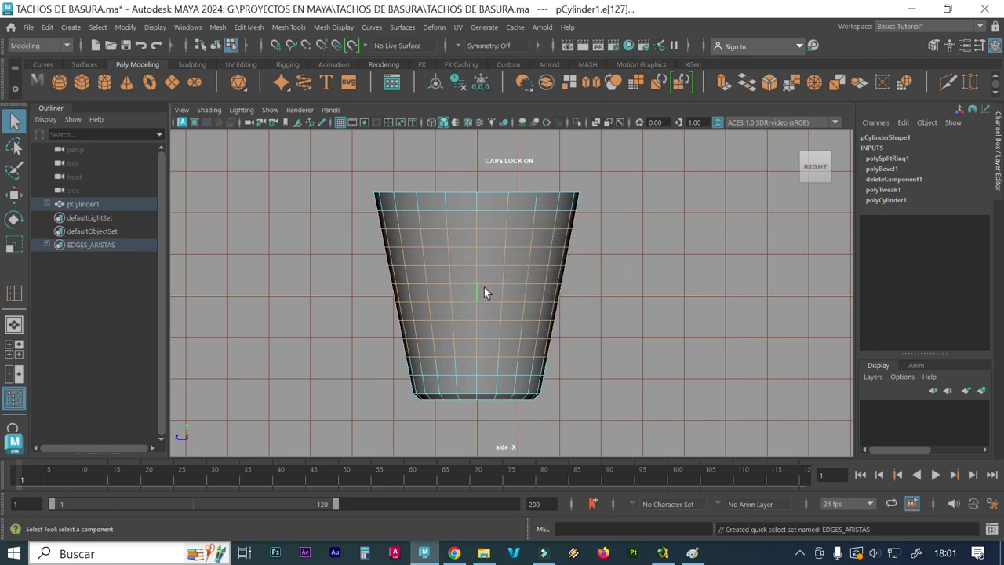
Switch to face mode and marquee-select the wall faces between rim and base
{"action": "key", "text": "space"}
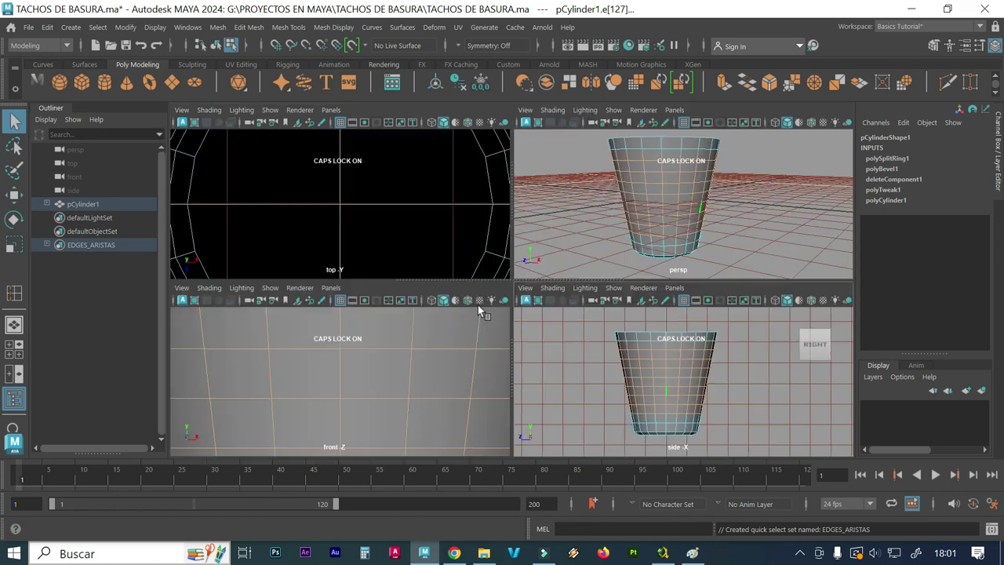
{"action": "key", "text": "space"}
{"action": "right_click_drag", "start_coordinate": [478, 179], "coordinate": [474, 212]}
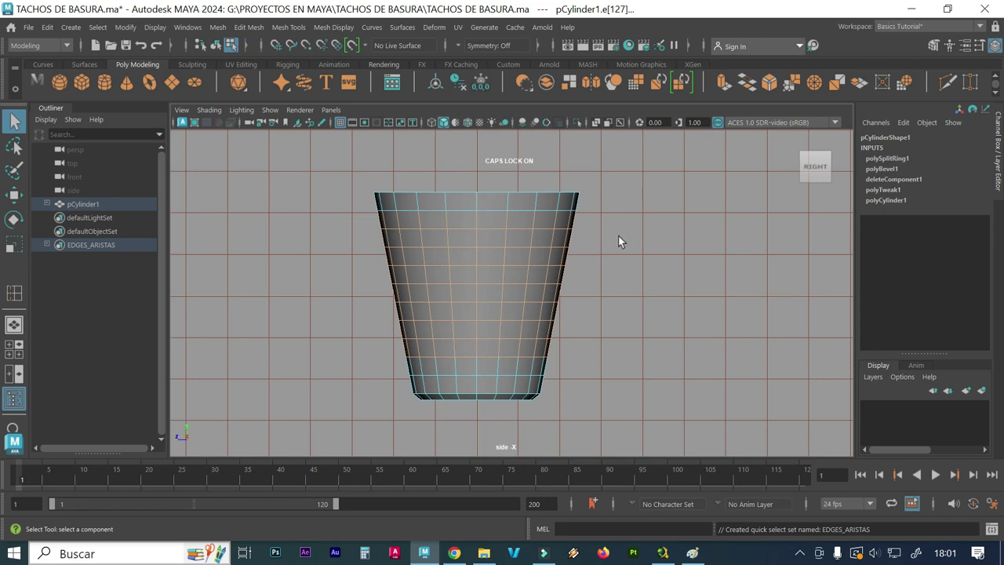
{"action": "left_click_drag", "start_coordinate": [620, 223], "coordinate": [320, 351]}
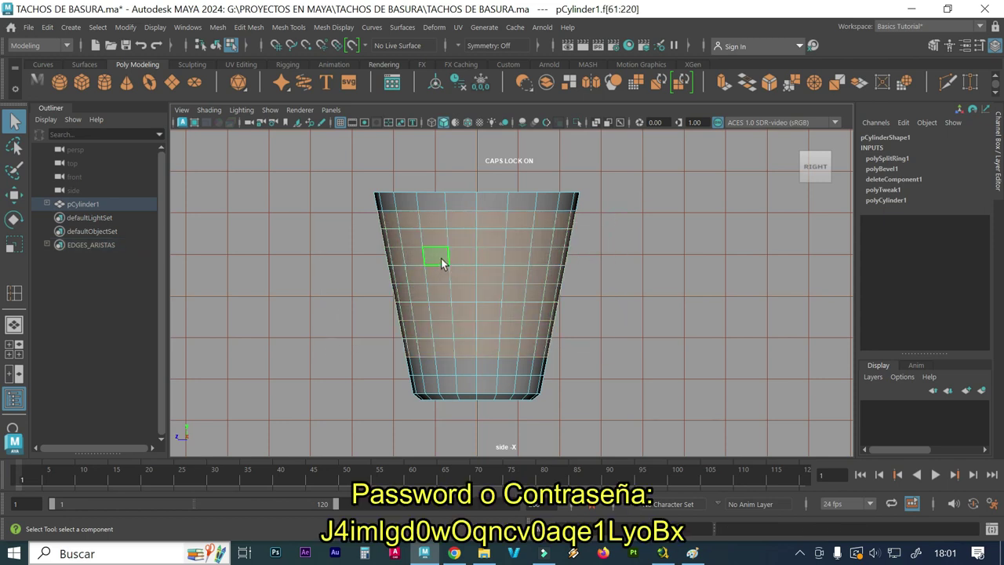
Poke the selected wall faces to add a central vertex to each
{"action": "left_click", "coordinate": [288, 27]}
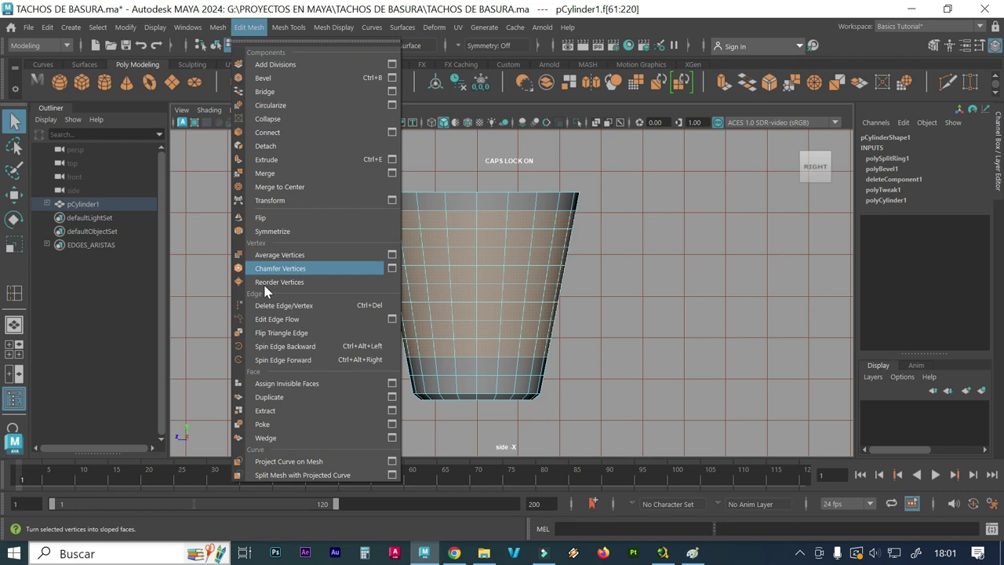
{"action": "left_click", "coordinate": [390, 423]}
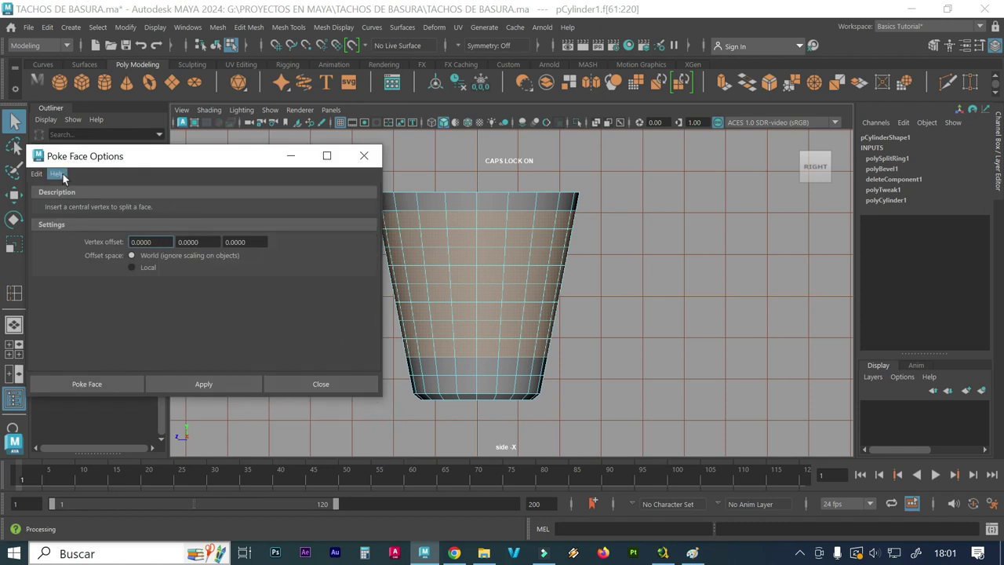
{"action": "left_click", "coordinate": [202, 385]}
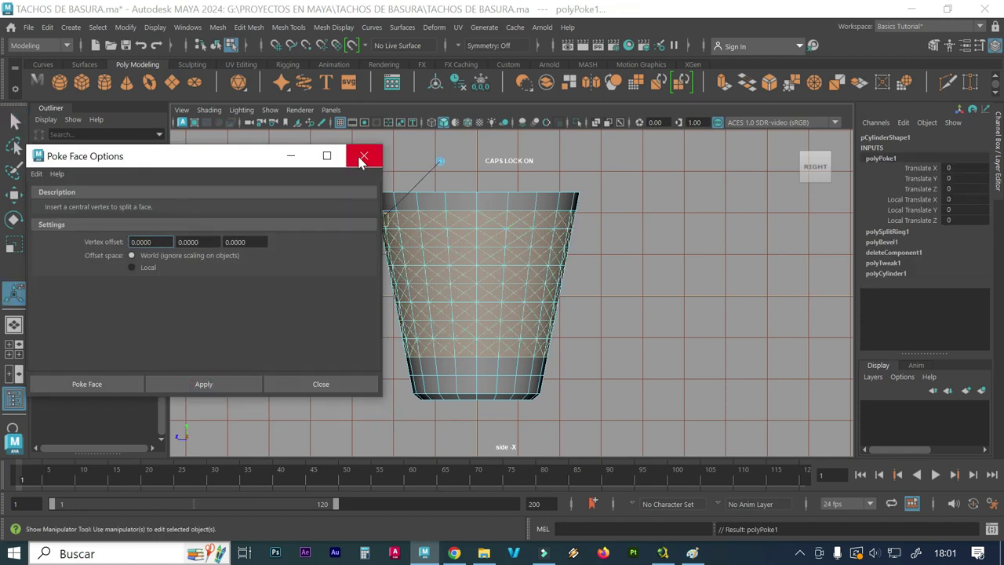
{"action": "left_click", "coordinate": [361, 156]}
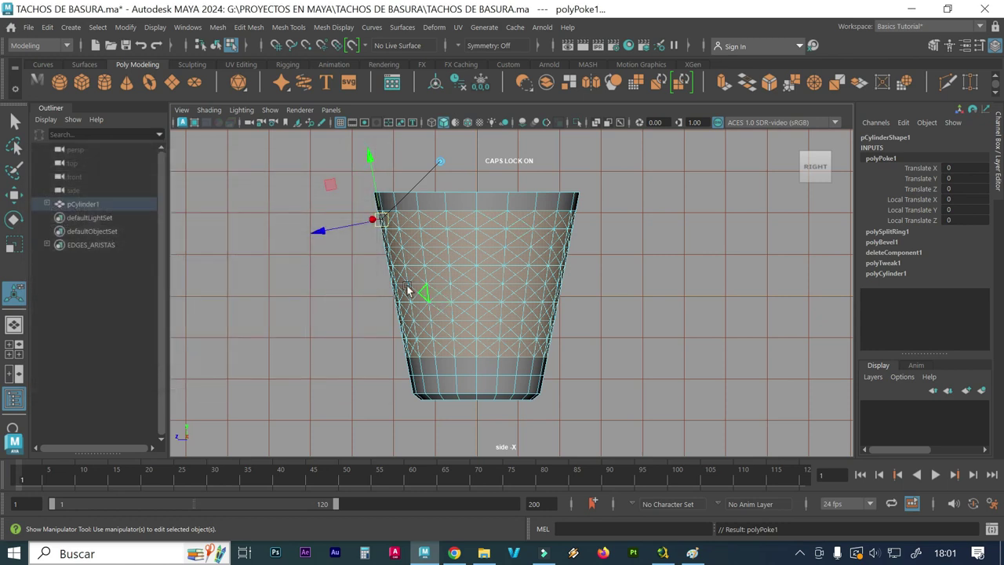
Return the bucket to object mode and reselect the whole object
{"action": "mouse_move", "coordinate": [350, 291]}
{"action": "middle_mouse_down", "text": "alt"}
{"action": "mouse_move", "coordinate": [377, 291]}
{"action": "mouse_move", "coordinate": [369, 298]}
{"action": "middle_mouse_up", "text": "alt"}
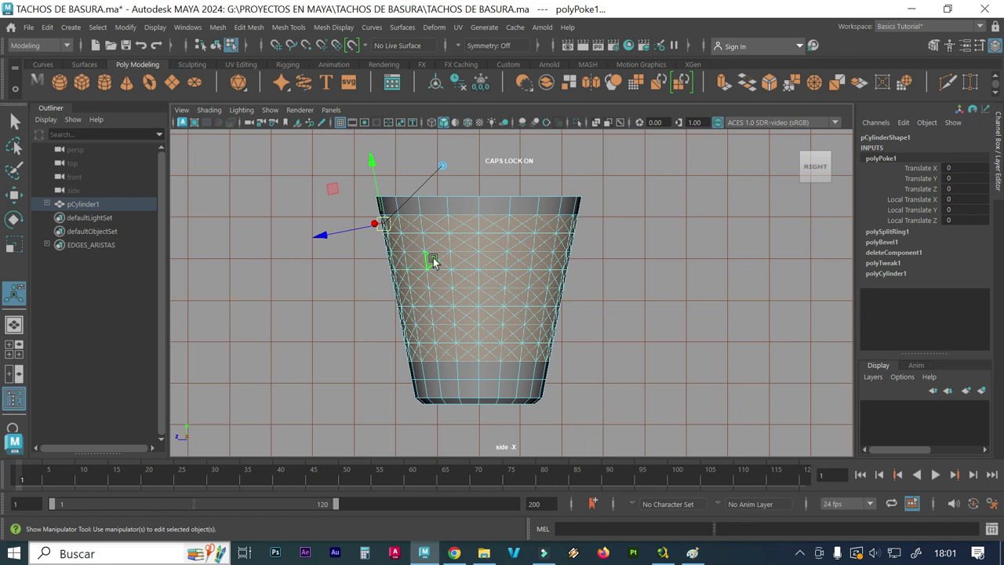
{"action": "right_click_drag", "start_coordinate": [434, 262], "coordinate": [540, 136]}
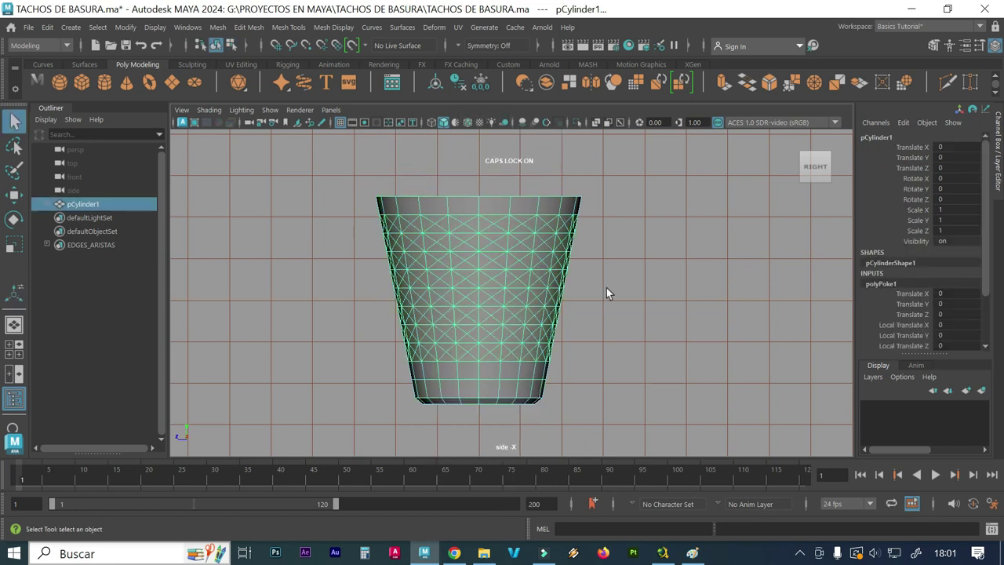
{"action": "left_click", "coordinate": [606, 288]}
{"action": "left_click", "coordinate": [493, 264]}
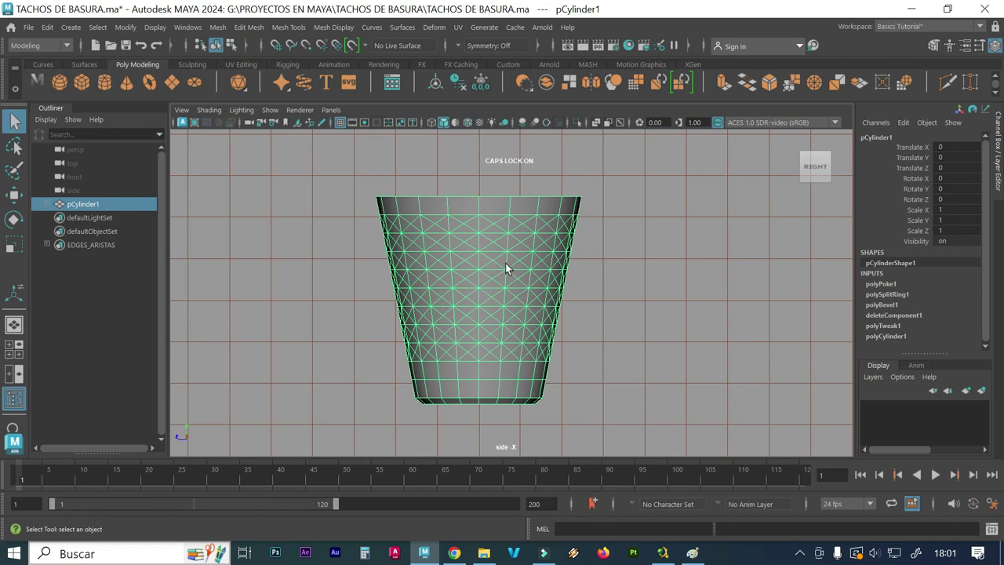
Reselect the stored EDGES_ARISTAS edges on the poked bucket, after briefly selecting the wall faces
{"action": "left_click", "coordinate": [97, 26]}
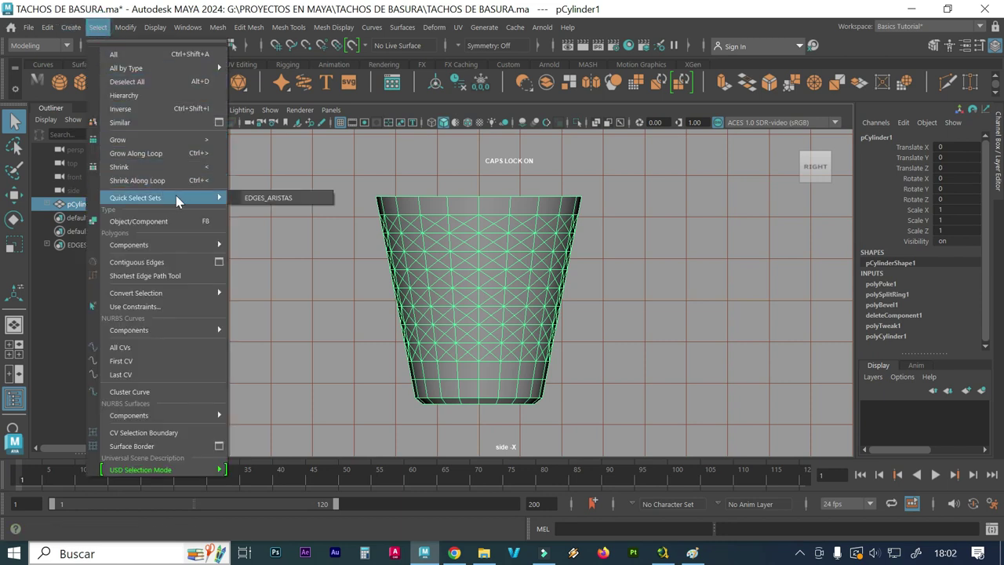
{"action": "mouse_move", "coordinate": [136, 198]}
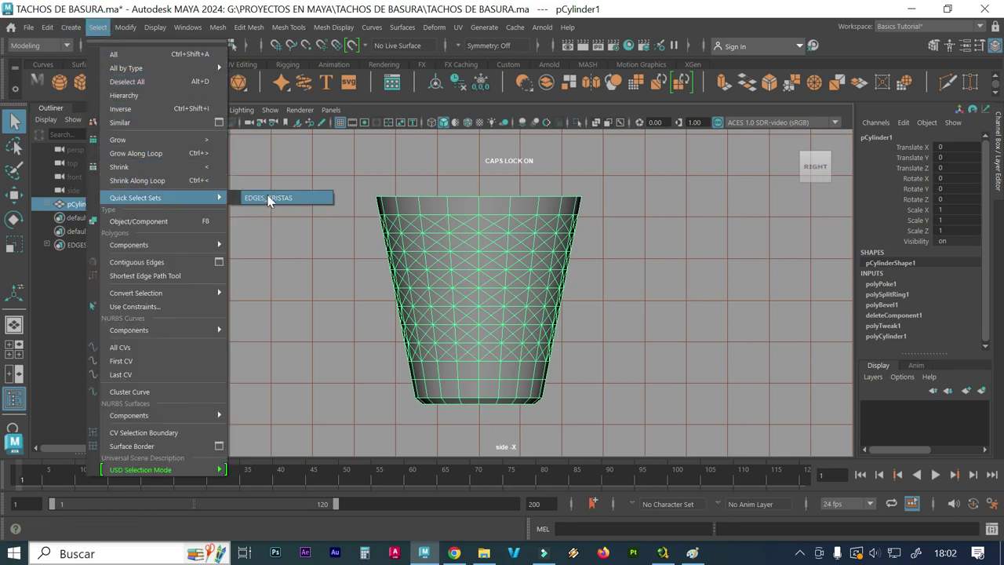
{"action": "left_click", "coordinate": [270, 198]}
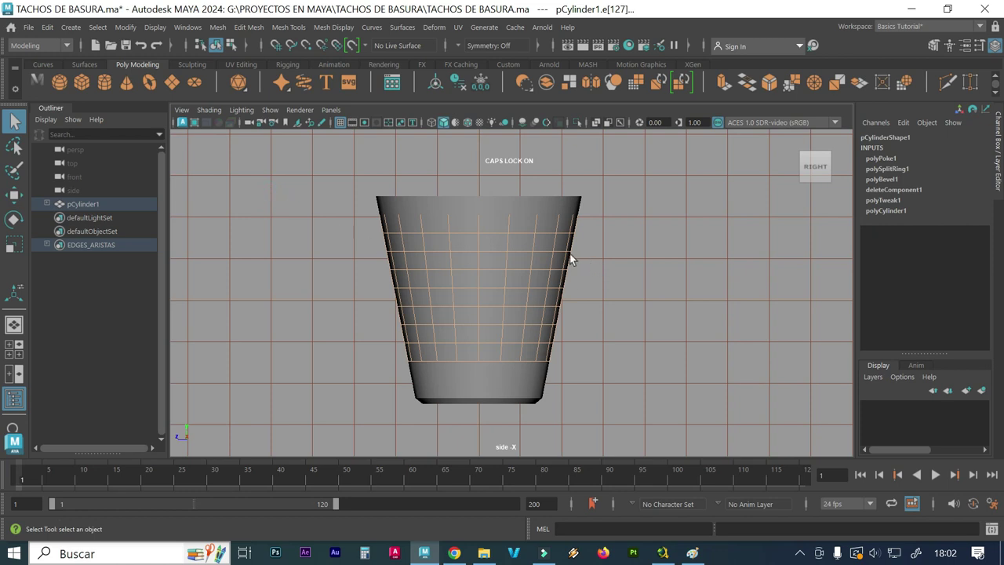
{"action": "right_click_drag", "start_coordinate": [502, 245], "coordinate": [512, 197]}
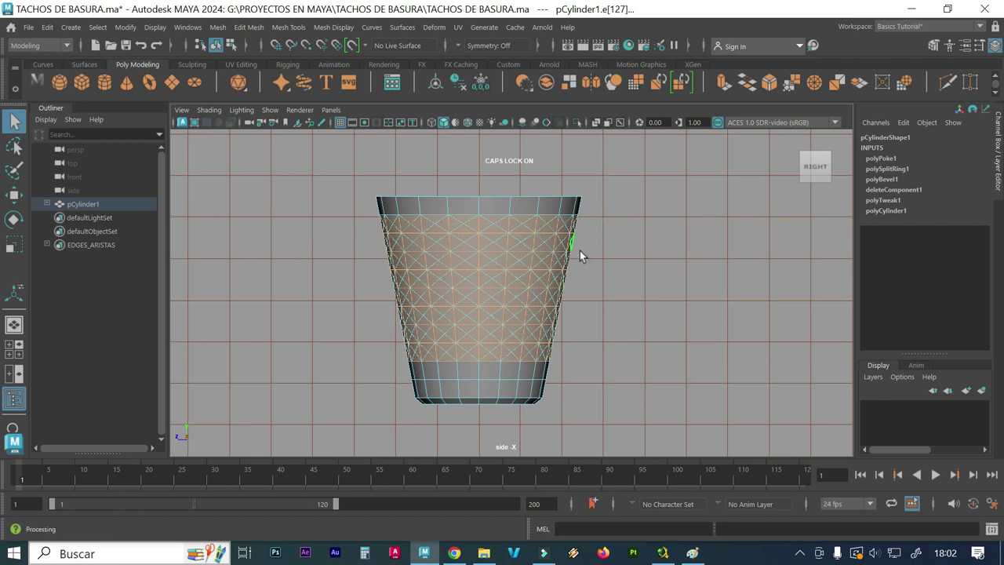
{"action": "left_click_drag", "start_coordinate": [602, 220], "coordinate": [314, 357]}
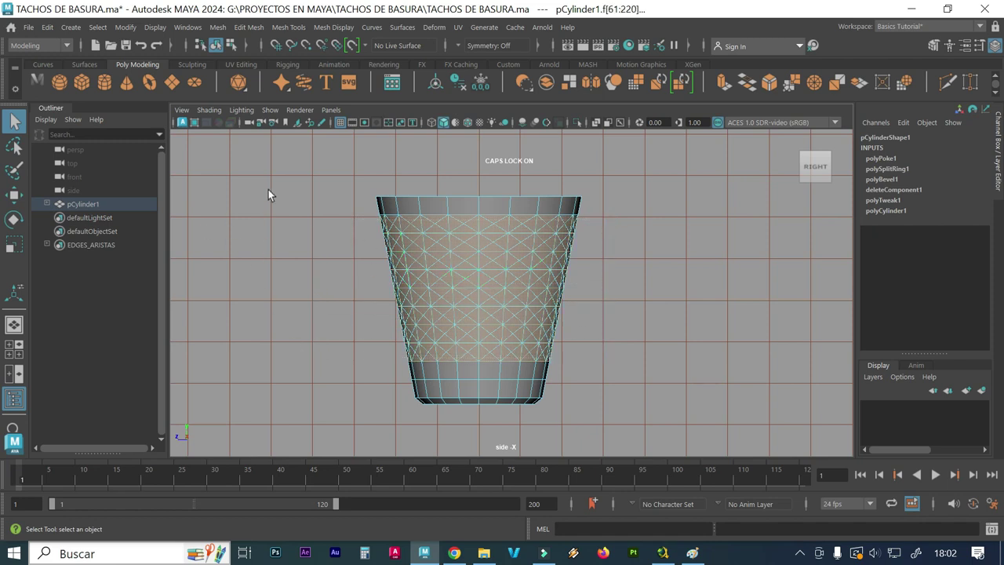
{"action": "left_click", "coordinate": [71, 26]}
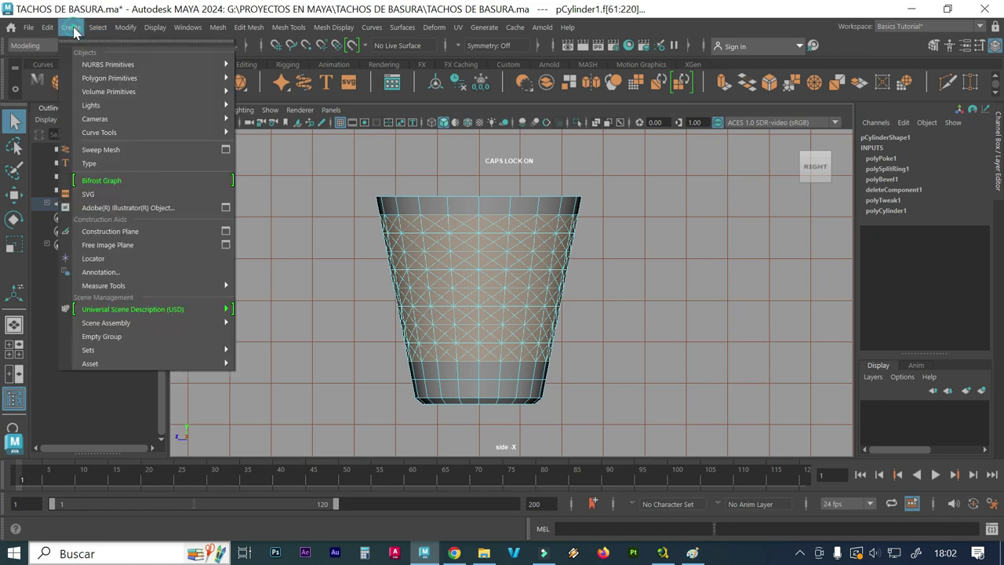
{"action": "mouse_move", "coordinate": [98, 26]}
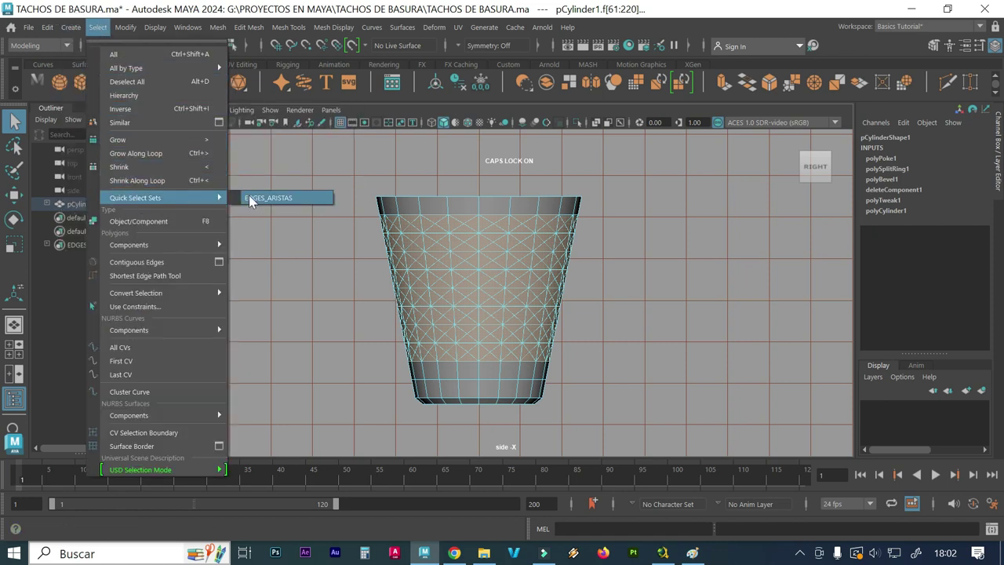
{"action": "left_click", "coordinate": [255, 200]}
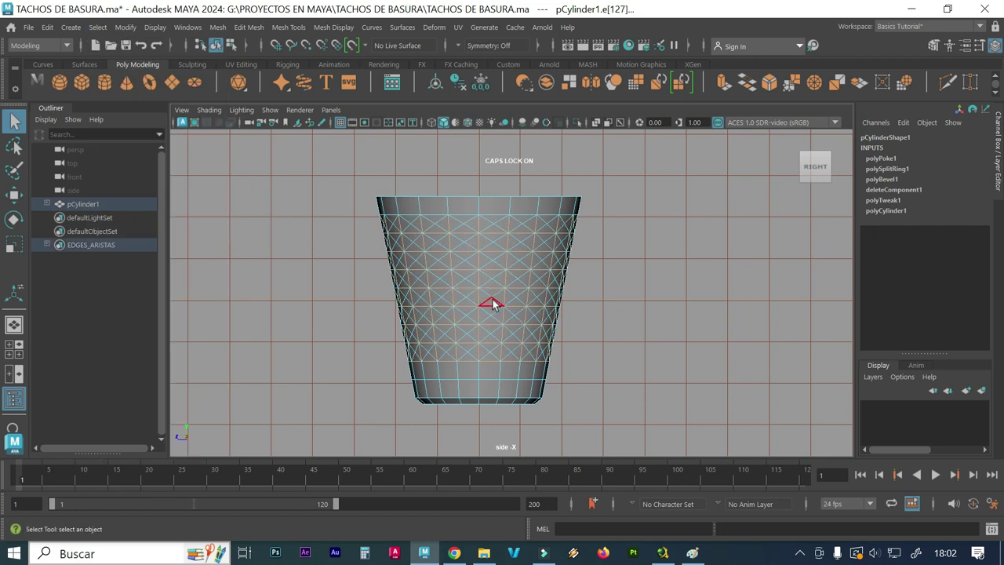
{"action": "left_click", "coordinate": [631, 306]}
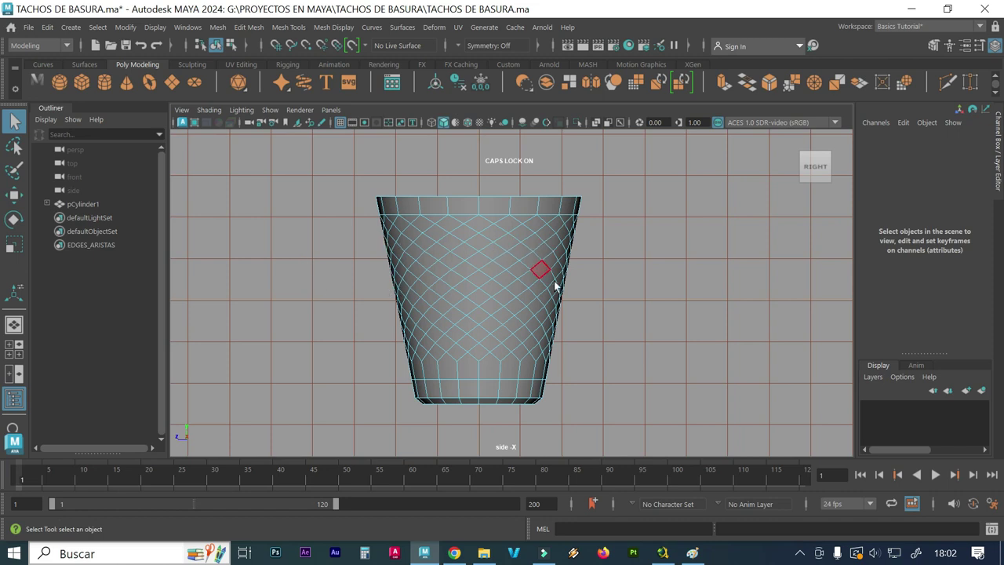
Marquee-select the diamond lattice faces across the bucket wall in Face mode
{"action": "mouse_move", "coordinate": [614, 216]}
{"action": "left_mouse_down"}
{"action": "mouse_move", "coordinate": [329, 313]}
{"action": "mouse_move", "coordinate": [317, 349]}
{"action": "left_mouse_up"}
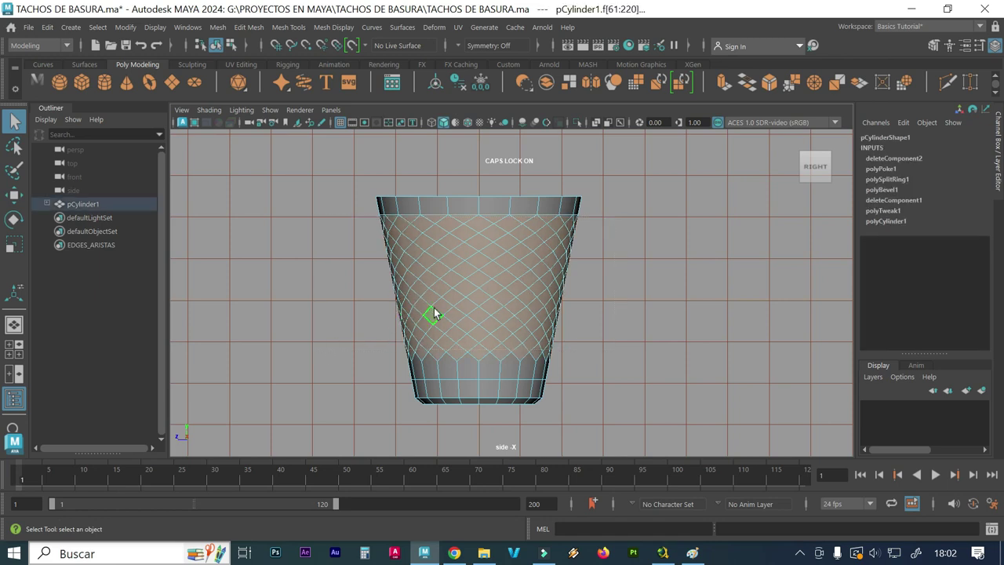
Maximize the perspective view and tumble close above the bucket to see its interior
{"action": "key", "text": "space"}
{"action": "key", "text": "space"}
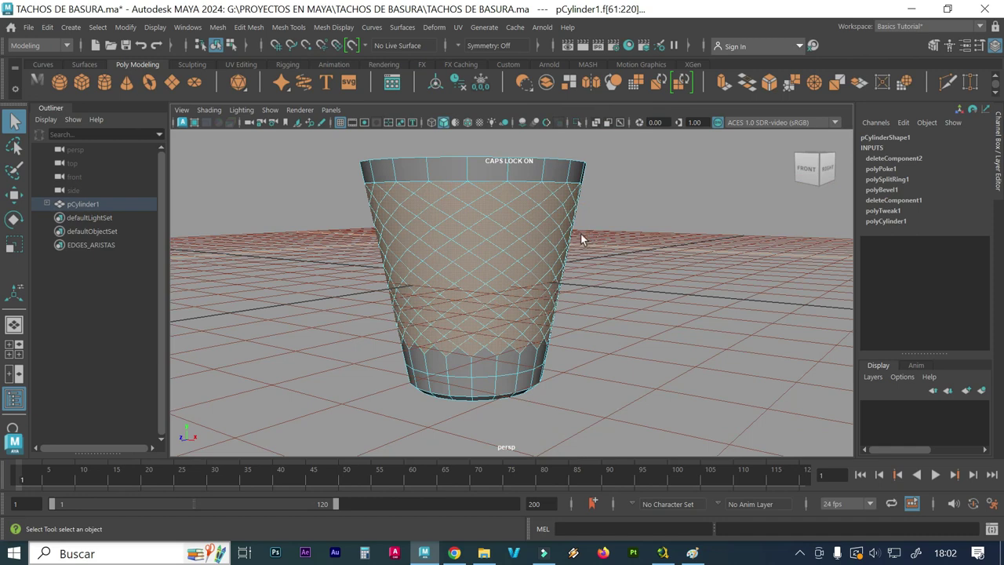
{"action": "left_click_drag", "start_coordinate": [578, 235], "coordinate": [560, 243], "text": "alt"}
{"action": "middle_click_drag", "start_coordinate": [552, 246], "coordinate": [554, 249], "text": "alt"}
{"action": "mouse_move", "coordinate": [554, 248]}
{"action": "right_mouse_down", "text": "alt"}
{"action": "mouse_move", "coordinate": [428, 228]}
{"action": "mouse_move", "coordinate": [493, 231]}
{"action": "mouse_move", "coordinate": [498, 249]}
{"action": "right_mouse_up", "text": "alt"}
{"action": "middle_click_drag", "start_coordinate": [498, 249], "coordinate": [468, 251], "text": "alt"}
{"action": "mouse_move", "coordinate": [469, 251]}
{"action": "left_mouse_down", "text": "alt"}
{"action": "mouse_move", "coordinate": [442, 243]}
{"action": "mouse_move", "coordinate": [458, 242]}
{"action": "left_mouse_up", "text": "alt"}
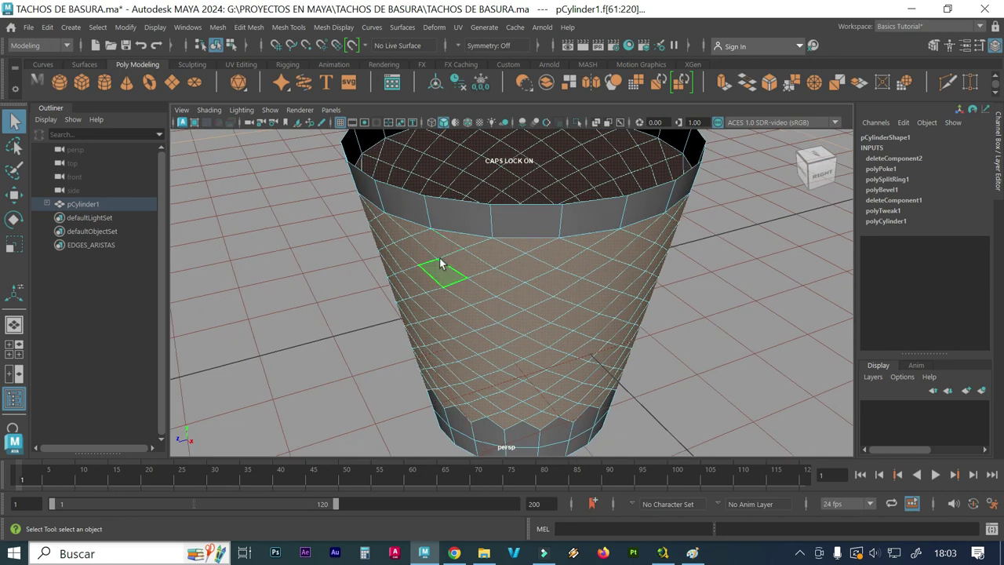
{"action": "left_click", "coordinate": [249, 27]}
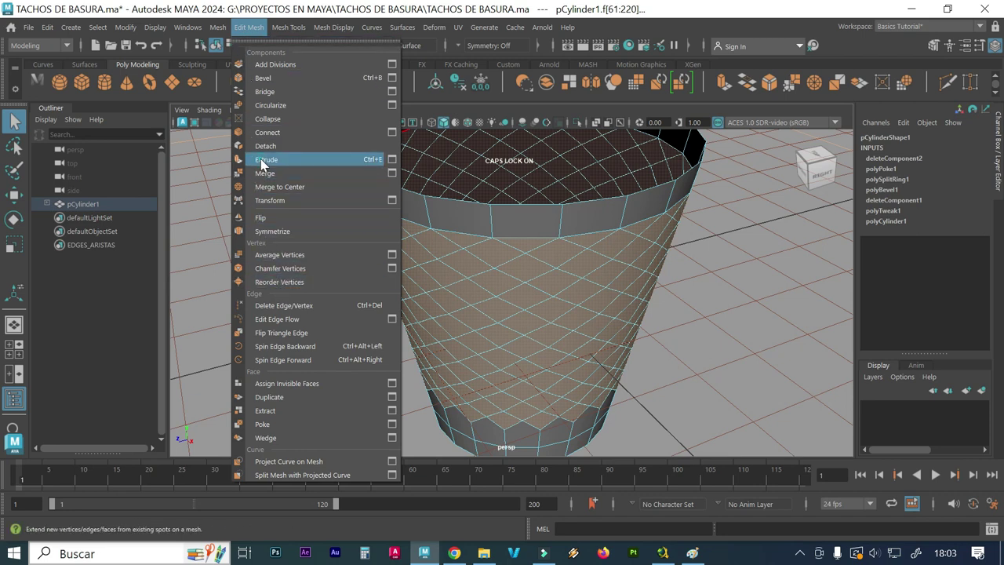
Extrude the lattice faces, trying an outward push and a scale, both undone
{"action": "left_click", "coordinate": [261, 160]}
{"action": "middle_click_drag", "start_coordinate": [412, 286], "coordinate": [436, 292], "text": "alt"}
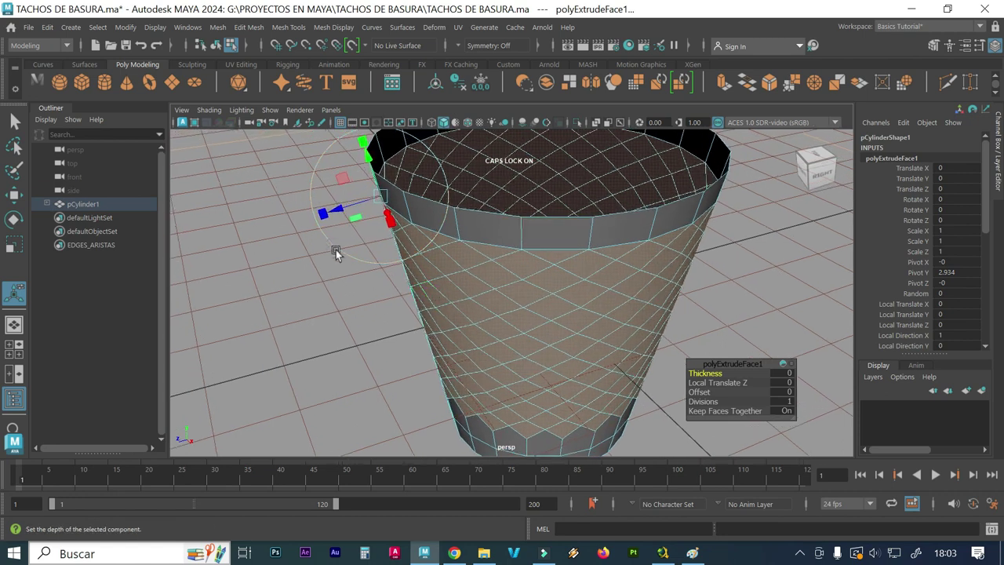
{"action": "left_click", "coordinate": [334, 211]}
{"action": "left_click_drag", "start_coordinate": [334, 210], "coordinate": [298, 219]}
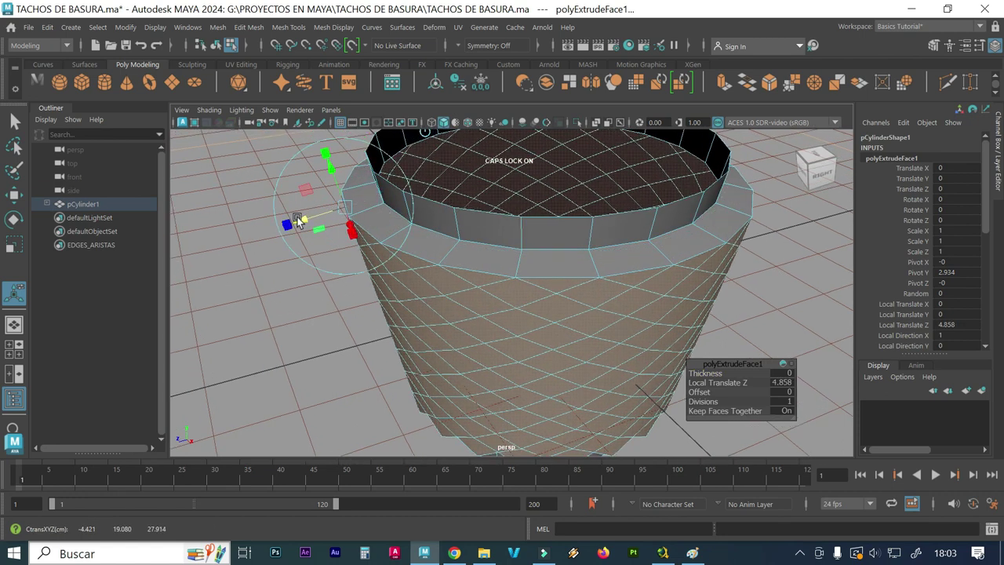
{"action": "key", "text": "ctrl+z"}
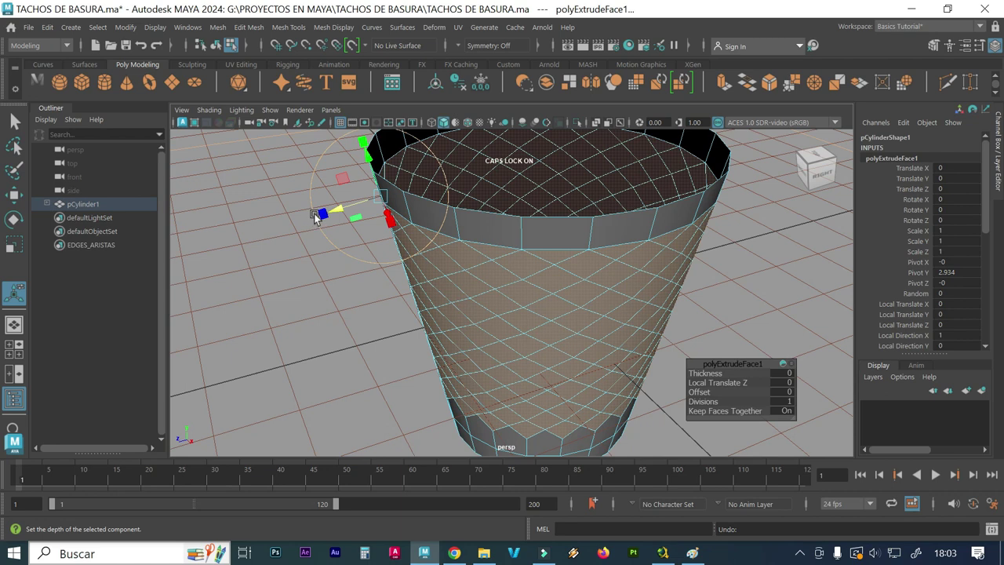
{"action": "left_click", "coordinate": [318, 213]}
{"action": "mouse_move", "coordinate": [320, 217]}
{"action": "left_mouse_down"}
{"action": "mouse_move", "coordinate": [190, 263]}
{"action": "mouse_move", "coordinate": [191, 307]}
{"action": "left_mouse_up"}
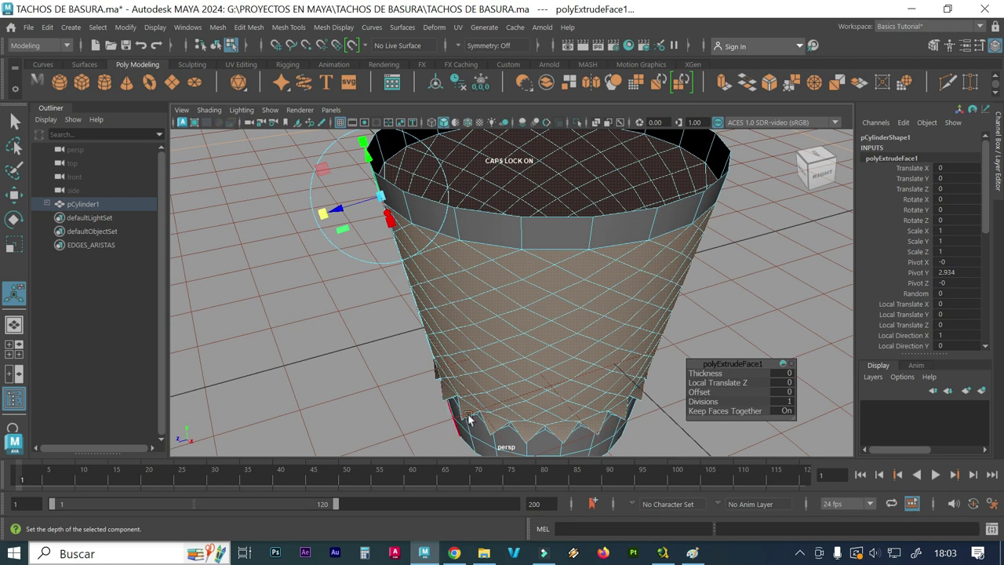
{"action": "key", "text": "ctrl+z"}
Turn Keep Faces Together off for the lattice face extrusion
{"action": "scroll", "coordinate": [895, 243], "scroll_direction": "down", "scroll_amount": 2}
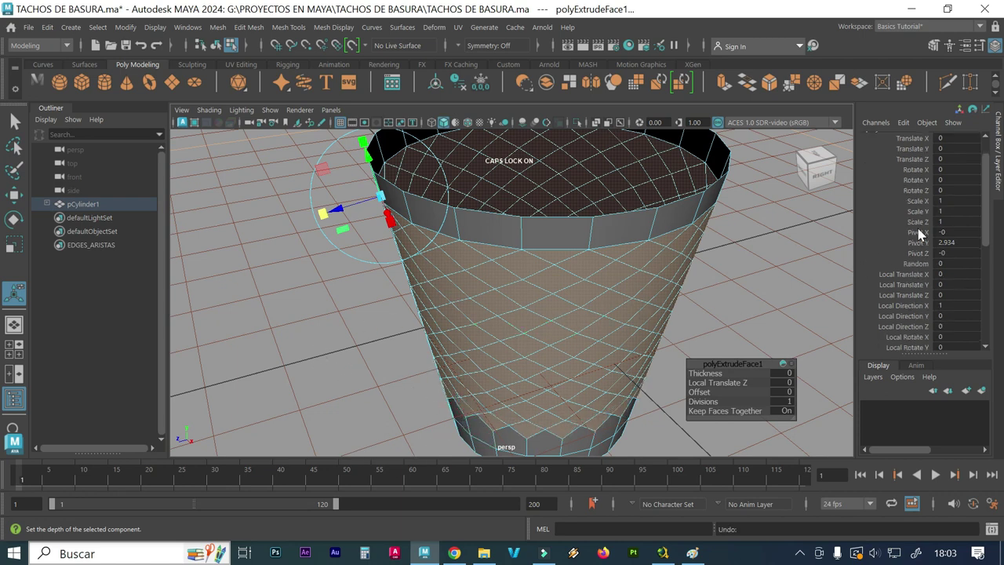
{"action": "scroll", "coordinate": [906, 244], "scroll_direction": "down", "scroll_amount": 2}
{"action": "scroll", "coordinate": [917, 246], "scroll_direction": "down", "scroll_amount": 2}
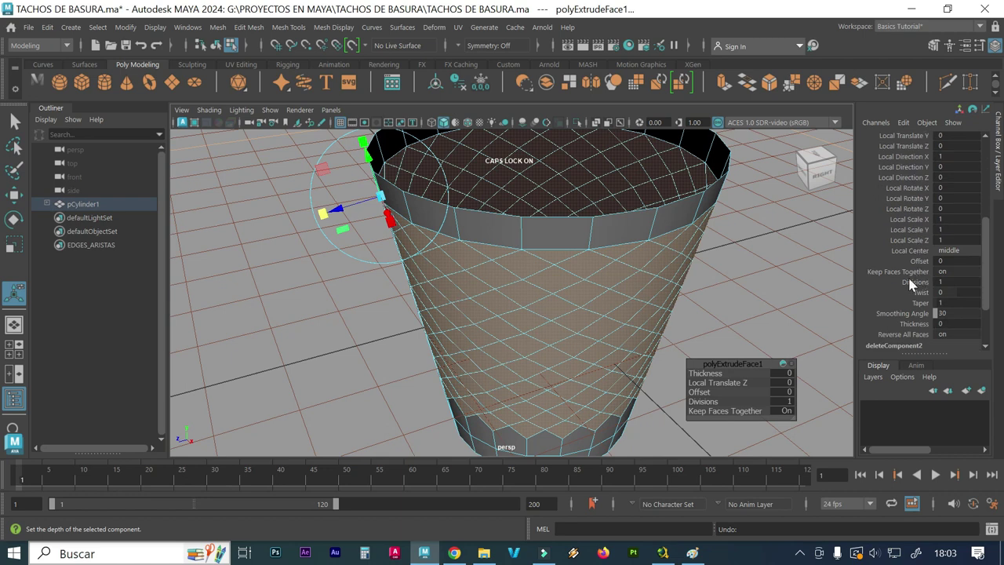
{"action": "double_click", "coordinate": [945, 271]}
{"action": "key", "text": "Return"}
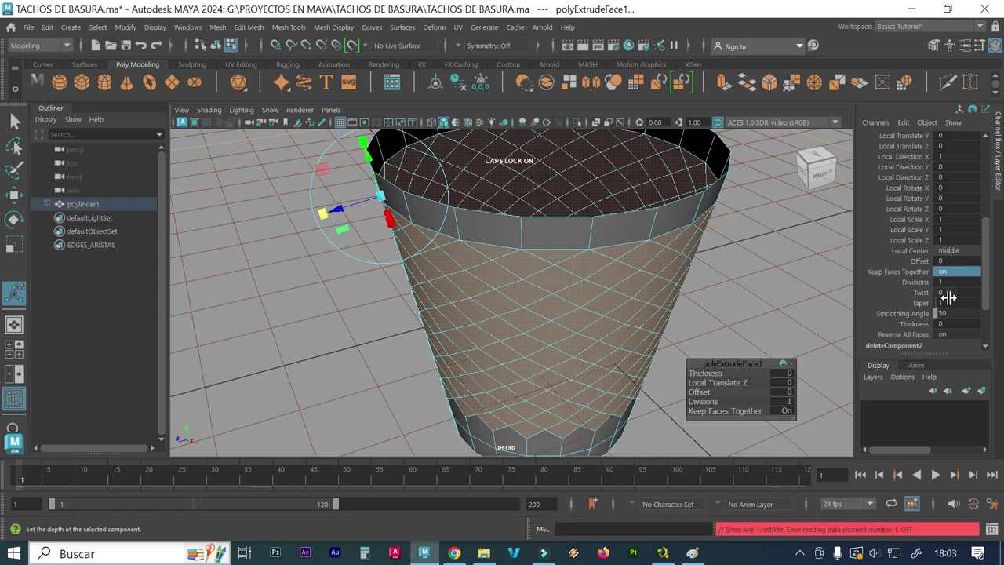
{"action": "key", "text": "Caps_Lock"}
{"action": "double_click", "coordinate": [941, 272]}
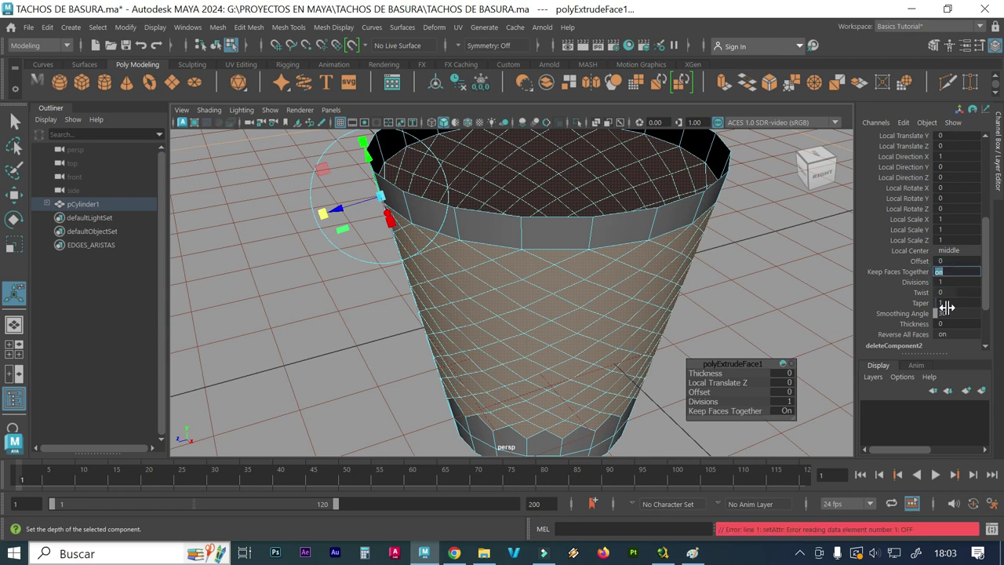
{"action": "type", "text": "ff"}
{"action": "key", "text": "Return"}
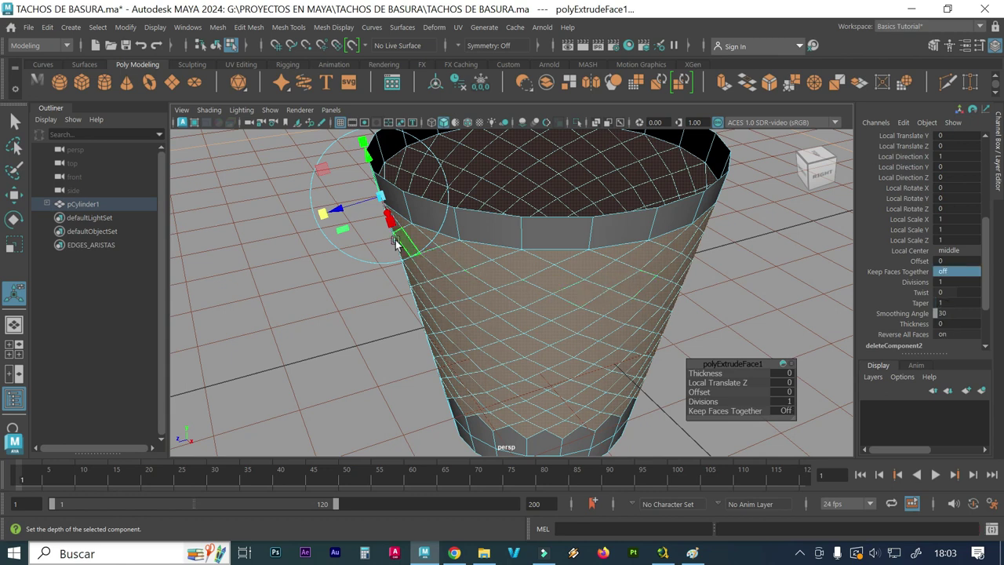
Shrink the separate extruded diamonds to 0.817 scale and delete the inner faces
{"action": "left_click", "coordinate": [380, 196]}
{"action": "left_click_drag", "start_coordinate": [379, 196], "coordinate": [376, 197]}
{"action": "left_click", "coordinate": [378, 196]}
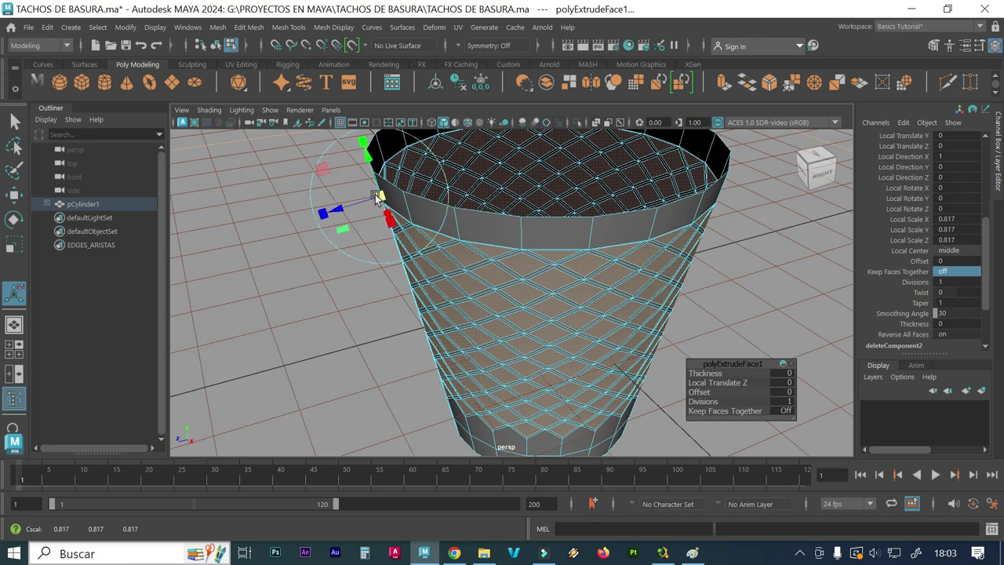
{"action": "scroll", "coordinate": [570, 332], "scroll_direction": "down", "scroll_amount": 2}
{"action": "scroll", "coordinate": [570, 332], "scroll_direction": "down", "scroll_amount": 3}
{"action": "scroll", "coordinate": [570, 332], "scroll_direction": "down", "scroll_amount": 1}
{"action": "left_click_drag", "start_coordinate": [569, 332], "coordinate": [573, 355], "text": "alt"}
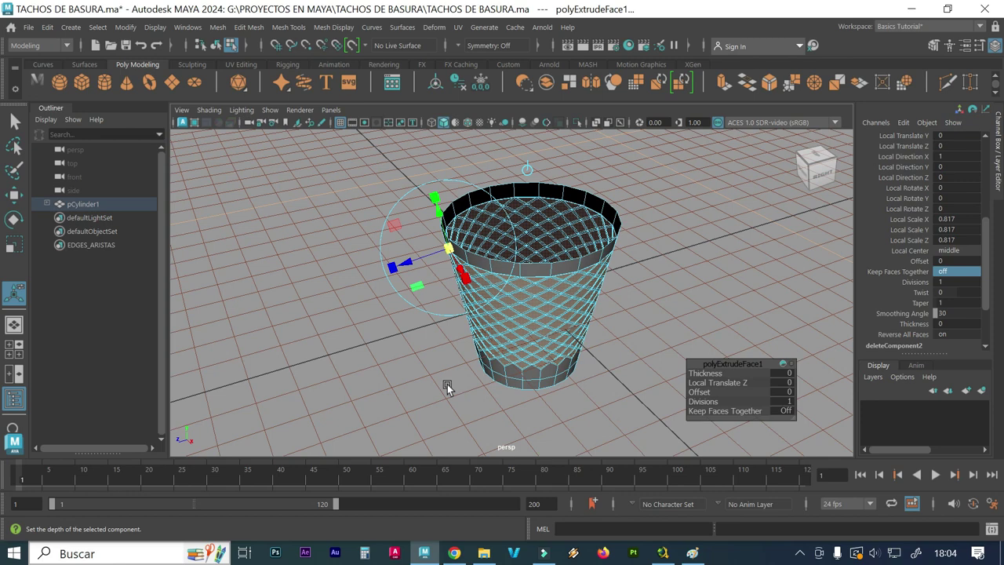
{"action": "key", "text": "Delete"}
{"action": "mouse_move", "coordinate": [398, 364]}
{"action": "left_mouse_down", "text": "alt"}
{"action": "mouse_move", "coordinate": [605, 327]}
{"action": "mouse_move", "coordinate": [590, 339]}
{"action": "left_mouse_up", "text": "alt"}
{"action": "scroll", "coordinate": [597, 336], "scroll_direction": "up", "scroll_amount": 5}
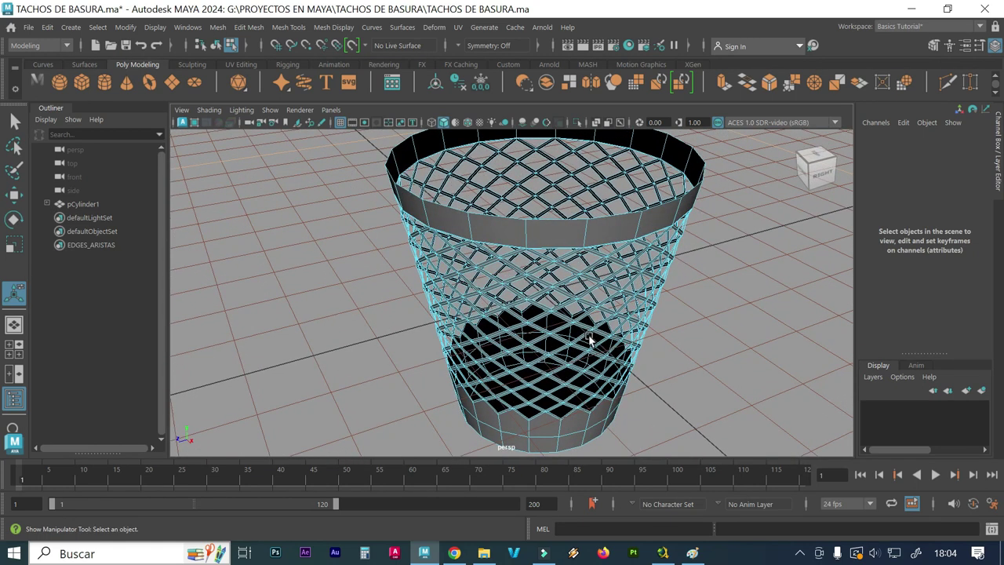
{"action": "scroll", "coordinate": [589, 336], "scroll_direction": "down", "scroll_amount": 3}
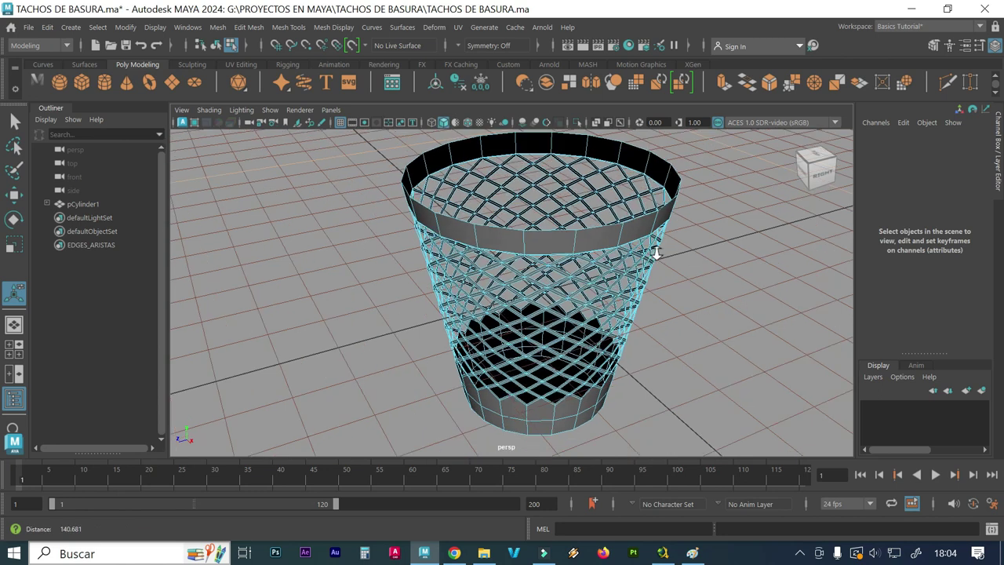
{"action": "scroll", "coordinate": [611, 290], "scroll_direction": "down", "scroll_amount": 3}
{"action": "middle_click_drag", "start_coordinate": [633, 245], "coordinate": [584, 223], "text": "alt"}
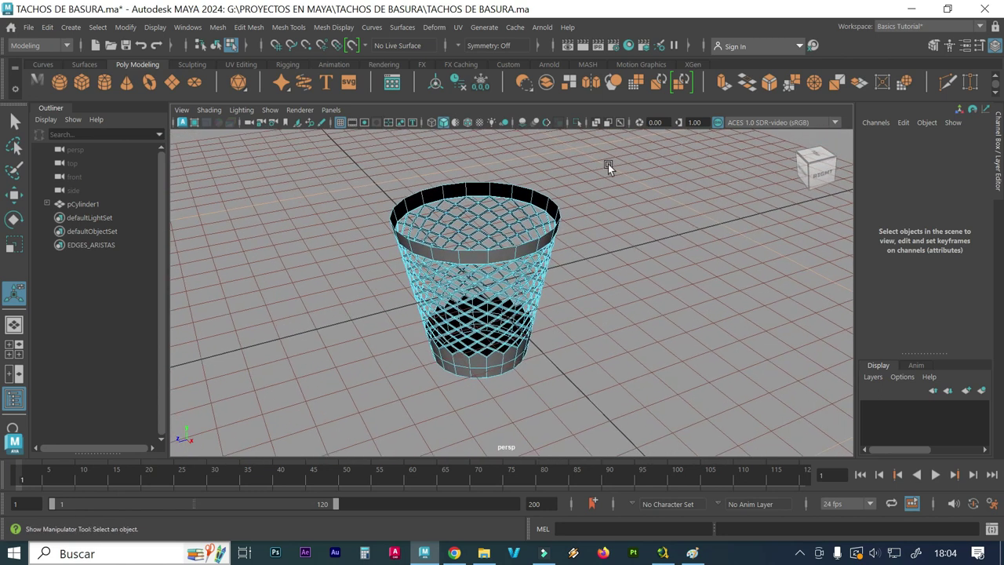
{"action": "right_click_drag", "start_coordinate": [609, 165], "coordinate": [608, 192]}
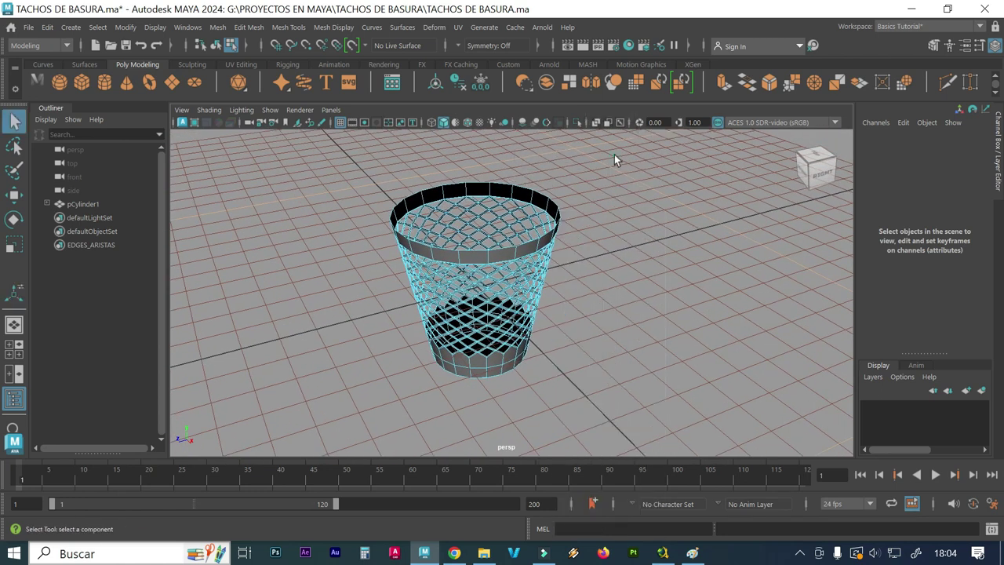
{"action": "left_click_drag", "start_coordinate": [615, 154], "coordinate": [342, 406]}
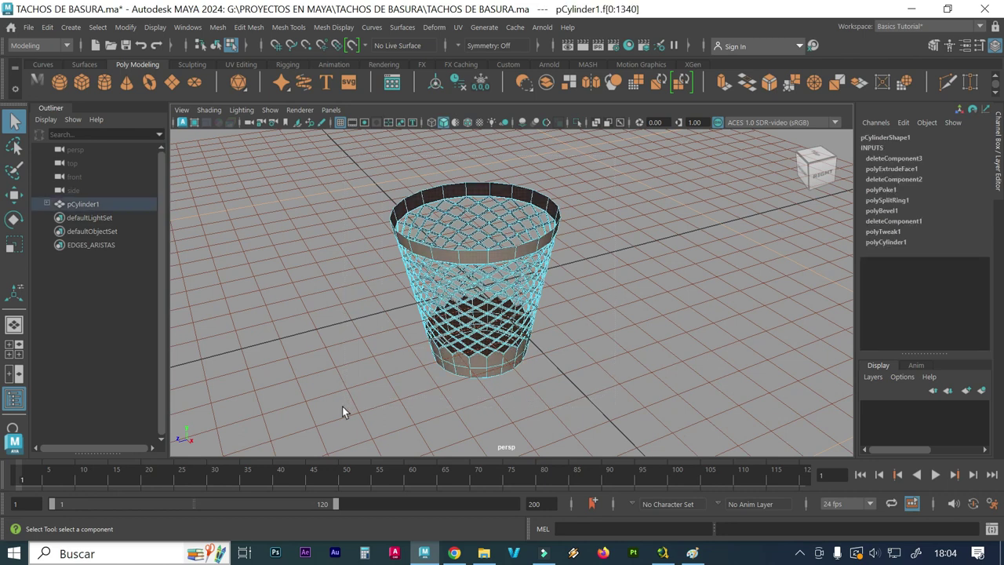
Extrude all bucket faces outward to a thickness of 1.685
{"action": "left_click", "coordinate": [283, 28]}
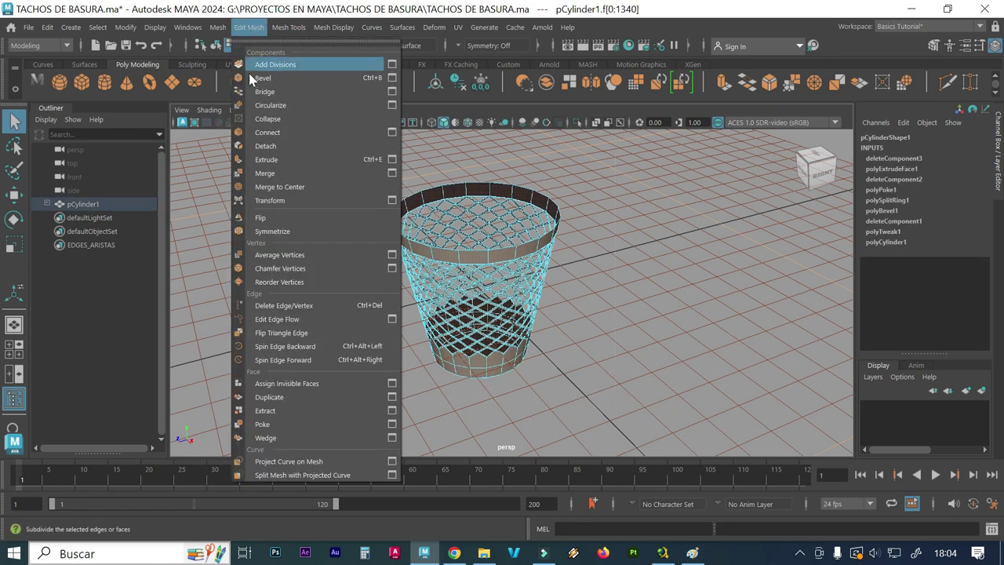
{"action": "left_click", "coordinate": [266, 159]}
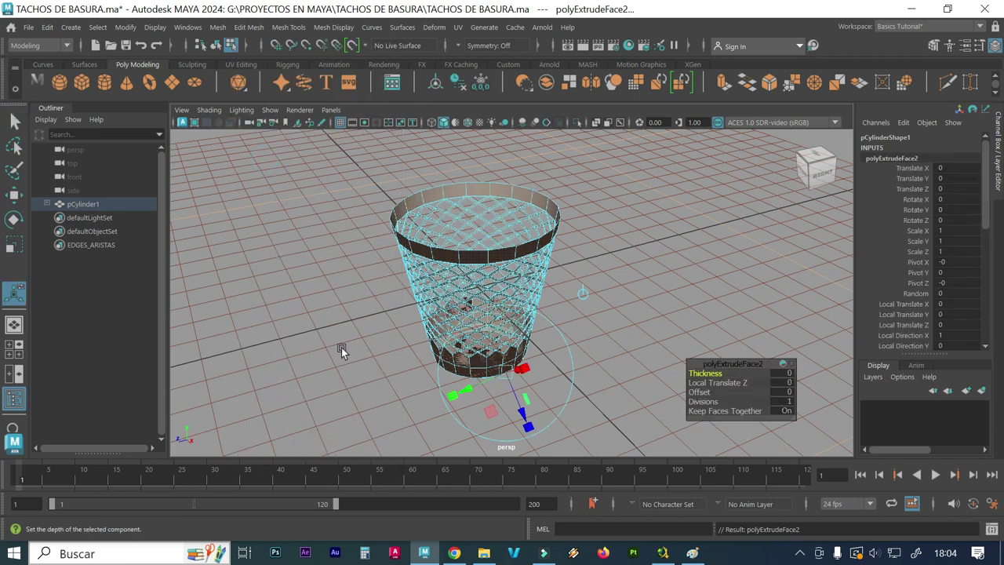
{"action": "mouse_move", "coordinate": [426, 419]}
{"action": "left_mouse_down", "text": "alt"}
{"action": "mouse_move", "coordinate": [296, 408]}
{"action": "mouse_move", "coordinate": [430, 383]}
{"action": "left_mouse_up", "text": "alt"}
{"action": "mouse_move", "coordinate": [429, 383]}
{"action": "right_mouse_down", "text": "alt"}
{"action": "mouse_move", "coordinate": [464, 358]}
{"action": "mouse_move", "coordinate": [522, 354]}
{"action": "right_mouse_up", "text": "alt"}
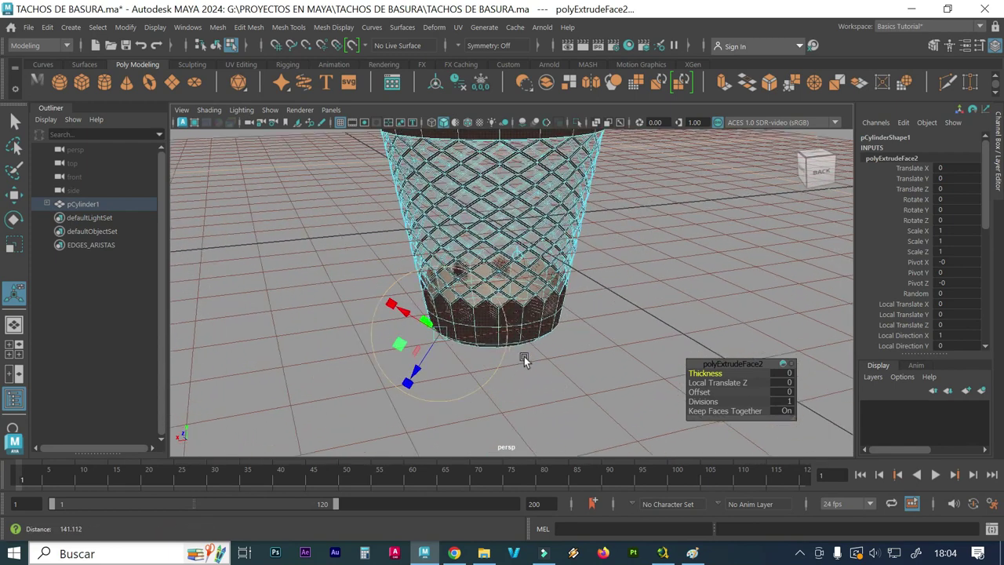
{"action": "middle_click_drag", "start_coordinate": [448, 330], "coordinate": [455, 352], "text": "alt"}
{"action": "left_click_drag", "start_coordinate": [425, 403], "coordinate": [414, 396]}
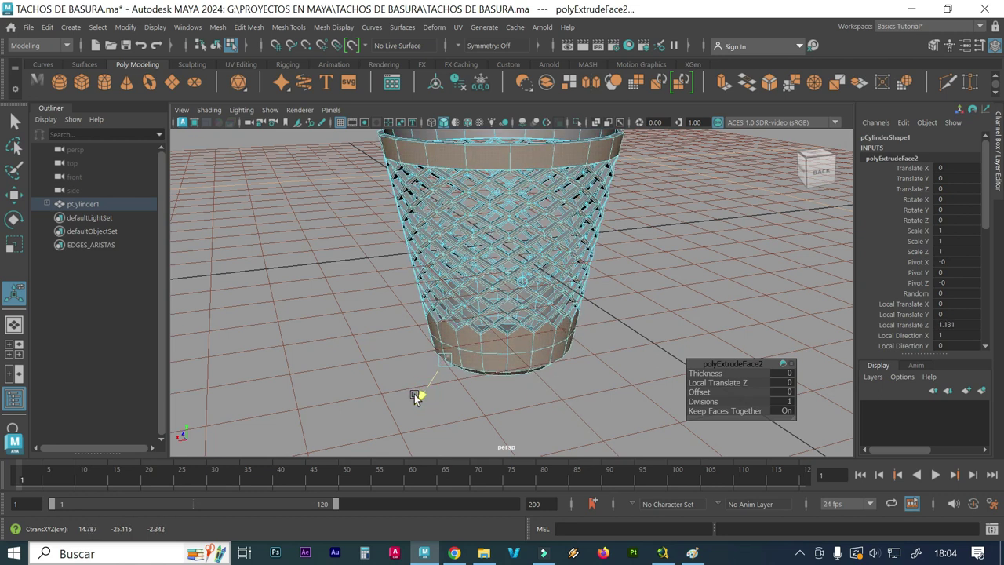
{"action": "left_click_drag", "start_coordinate": [415, 397], "coordinate": [415, 400]}
{"action": "left_click_drag", "start_coordinate": [475, 220], "coordinate": [457, 298], "text": "alt"}
Orbit to inspect the thickened bucket from a low side view and other angles
{"action": "scroll", "coordinate": [457, 298], "scroll_direction": "up", "scroll_amount": 3}
{"action": "scroll", "coordinate": [384, 253], "scroll_direction": "up", "scroll_amount": 3}
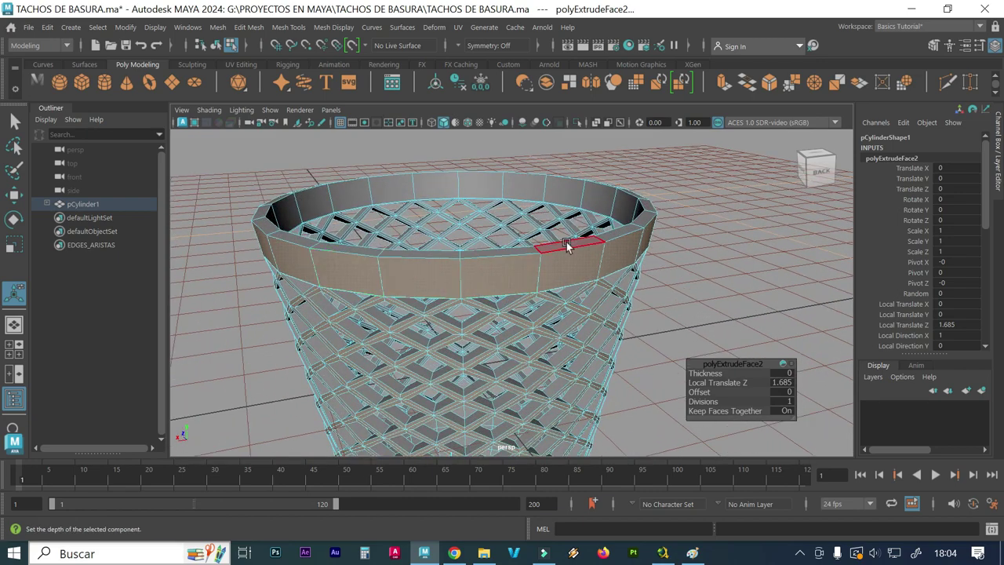
{"action": "scroll", "coordinate": [566, 245], "scroll_direction": "down", "scroll_amount": 5}
{"action": "mouse_move", "coordinate": [340, 347]}
{"action": "left_mouse_down", "text": "alt"}
{"action": "mouse_move", "coordinate": [429, 326]}
{"action": "mouse_move", "coordinate": [385, 352]}
{"action": "mouse_move", "coordinate": [449, 333]}
{"action": "mouse_move", "coordinate": [428, 314]}
{"action": "left_mouse_up", "text": "alt"}
{"action": "scroll", "coordinate": [520, 293], "scroll_direction": "down", "scroll_amount": 2}
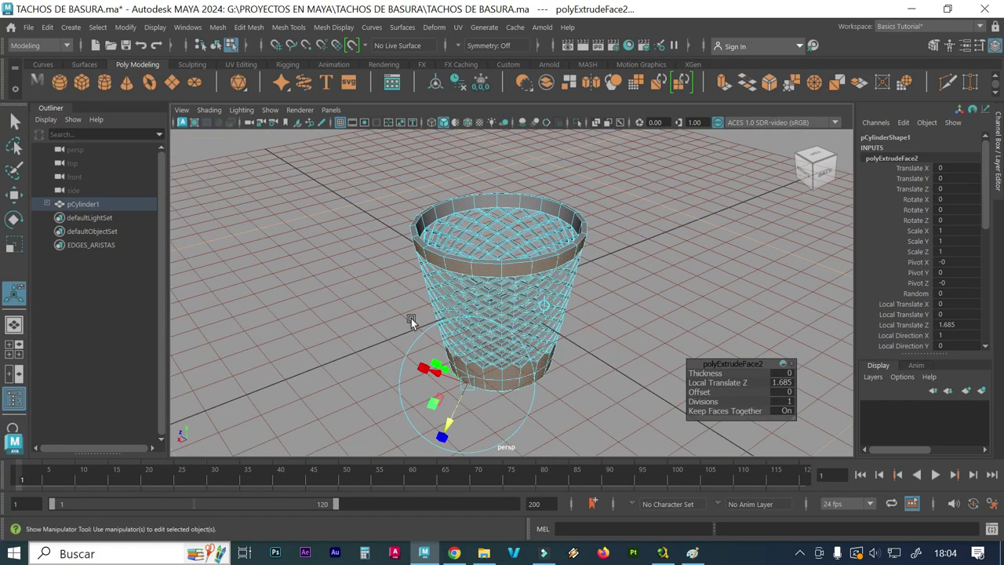
{"action": "scroll", "coordinate": [411, 322], "scroll_direction": "up", "scroll_amount": 2}
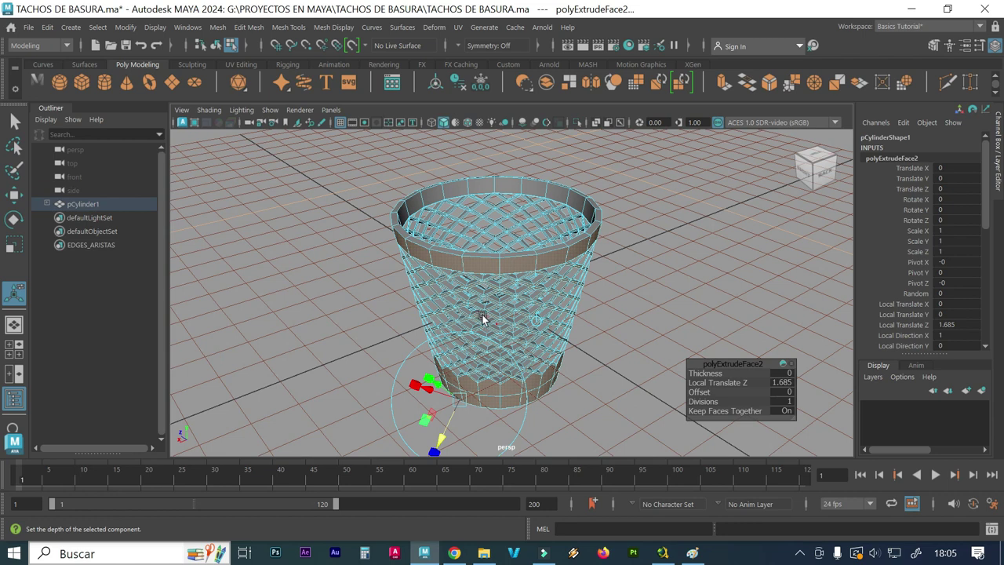
{"action": "mouse_move", "coordinate": [485, 308]}
{"action": "left_mouse_down", "text": "alt"}
{"action": "mouse_move", "coordinate": [495, 295]}
{"action": "mouse_move", "coordinate": [353, 299]}
{"action": "mouse_move", "coordinate": [285, 280]}
{"action": "left_mouse_up", "text": "alt"}
Return to Object Mode and preview the bucket as a smoothed mesh with 3
{"action": "left_click", "coordinate": [285, 278]}
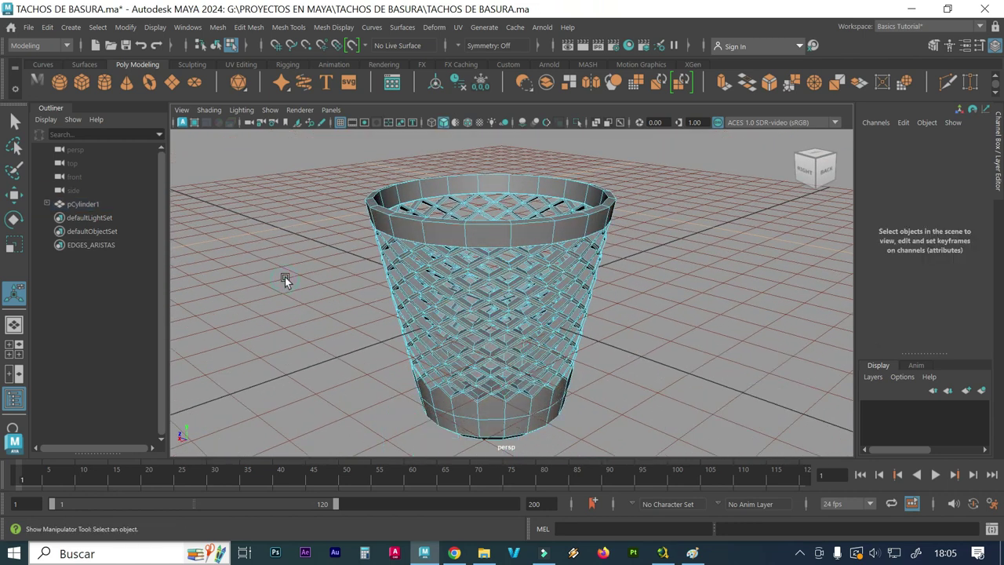
{"action": "right_click", "coordinate": [446, 221]}
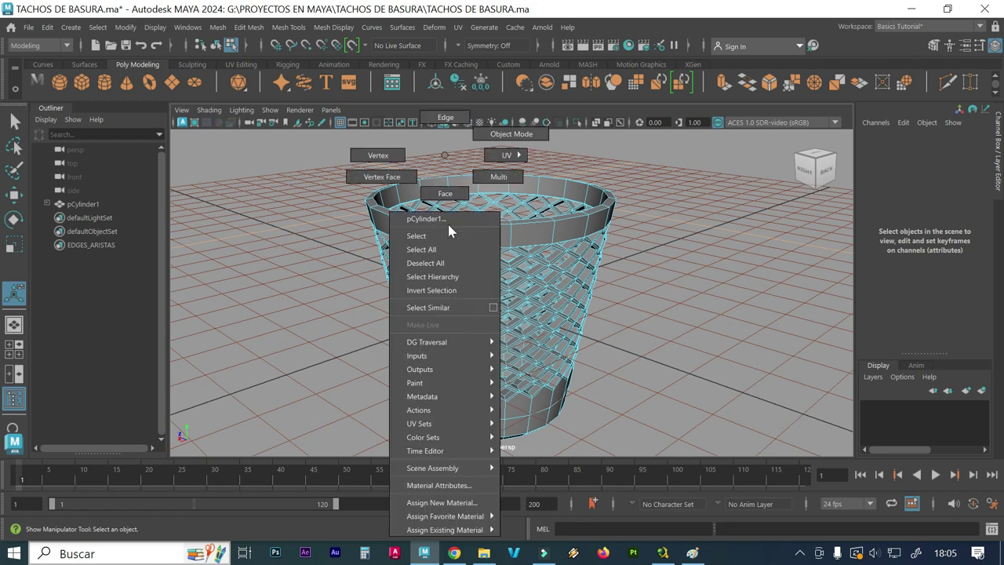
{"action": "left_click", "coordinate": [500, 136]}
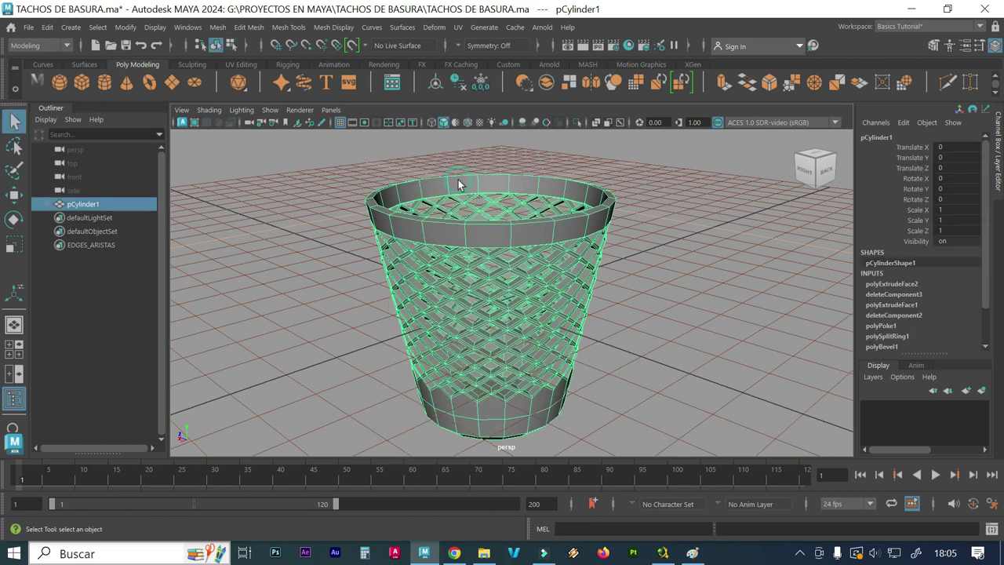
{"action": "key", "text": "3"}
Reselect the bucket and switch it back to the low-poly cage view with 1
{"action": "left_click", "coordinate": [335, 308]}
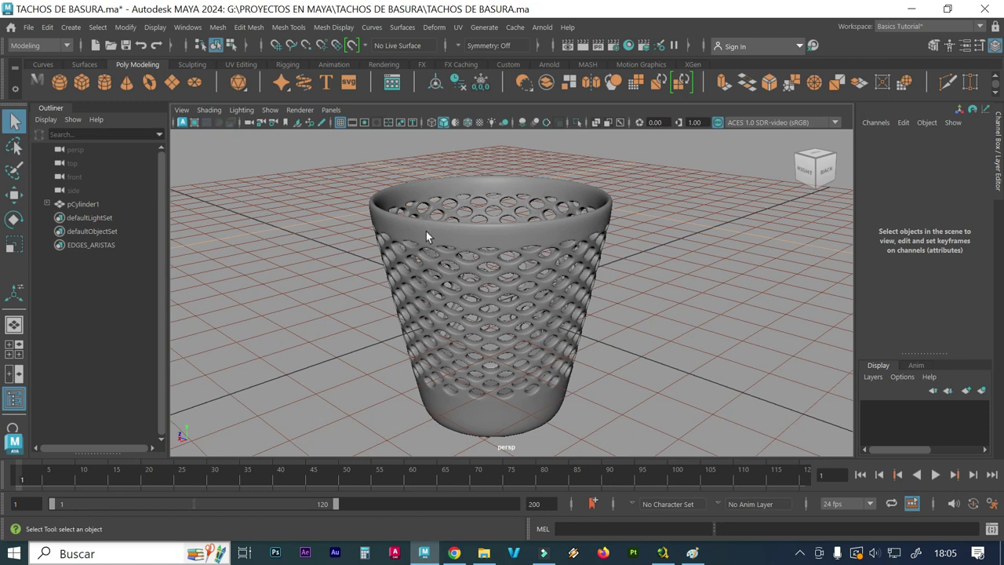
{"action": "left_click", "coordinate": [459, 270]}
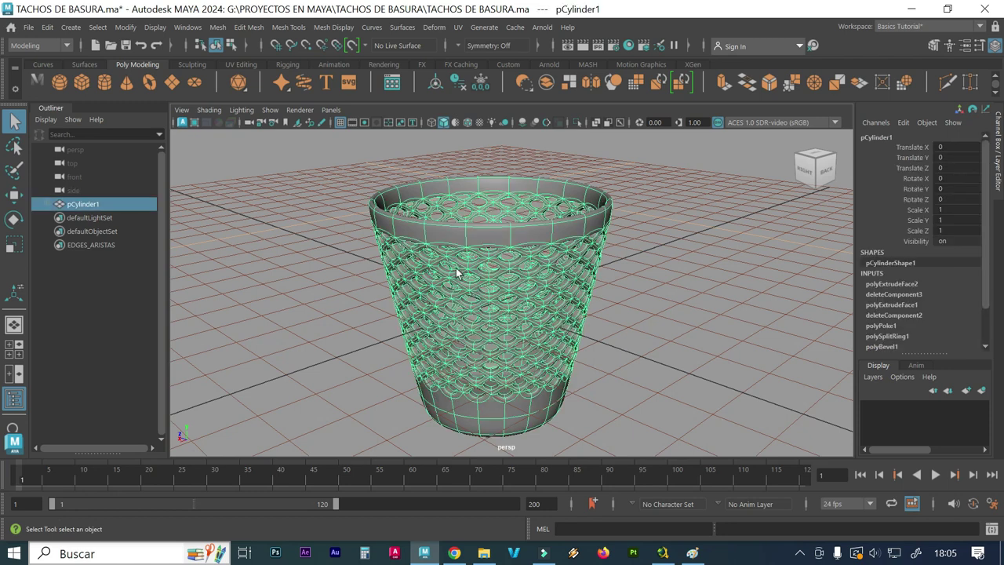
{"action": "key", "text": "1"}
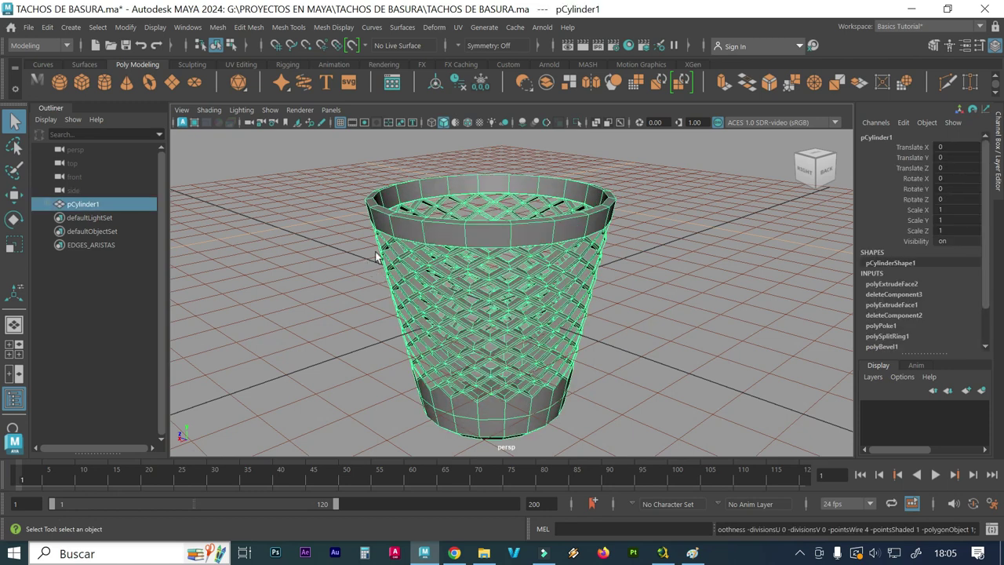
{"action": "left_click", "coordinate": [288, 28]}
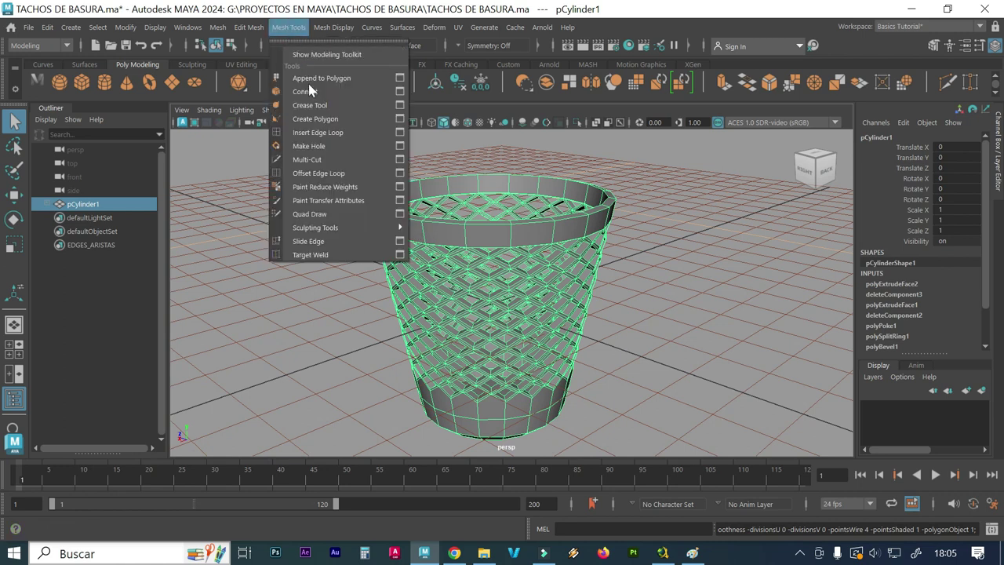
Set the Insert Edge Loop tool to Relative distance from edge
{"action": "left_click", "coordinate": [400, 132]}
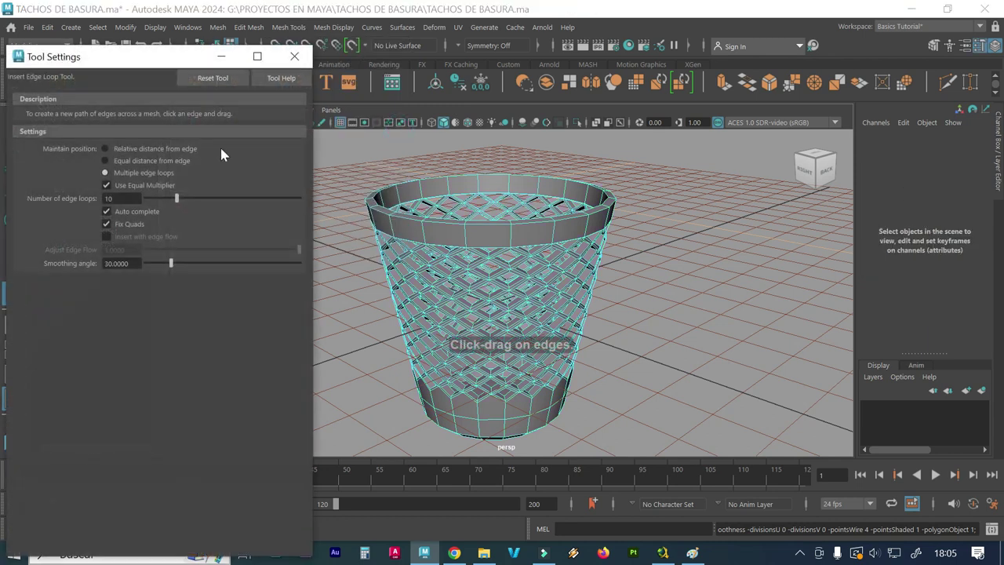
{"action": "left_click", "coordinate": [138, 151]}
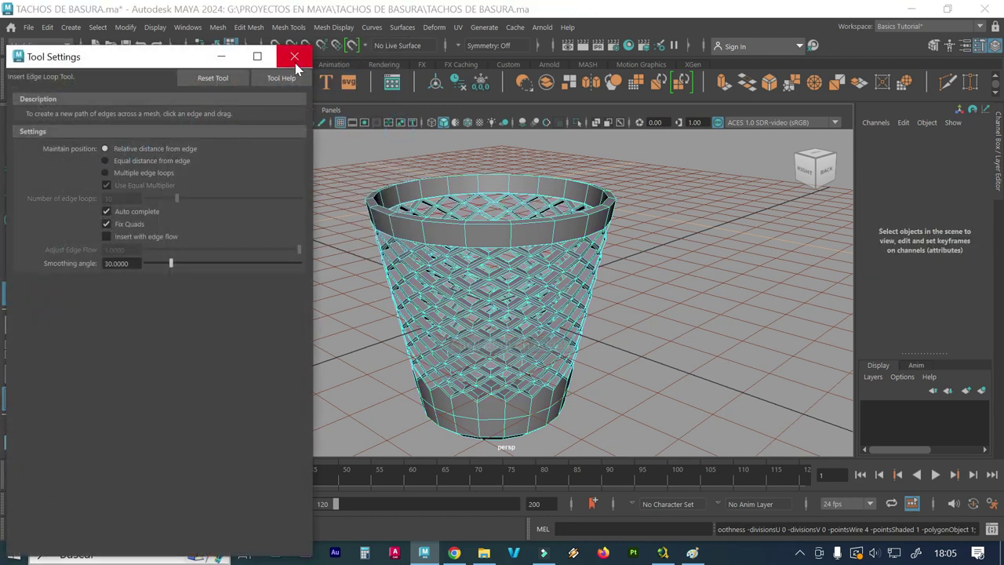
{"action": "left_click", "coordinate": [294, 56]}
{"action": "scroll", "coordinate": [534, 190], "scroll_direction": "up", "scroll_amount": 5}
{"action": "left_click_drag", "start_coordinate": [448, 190], "coordinate": [387, 290], "text": "alt"}
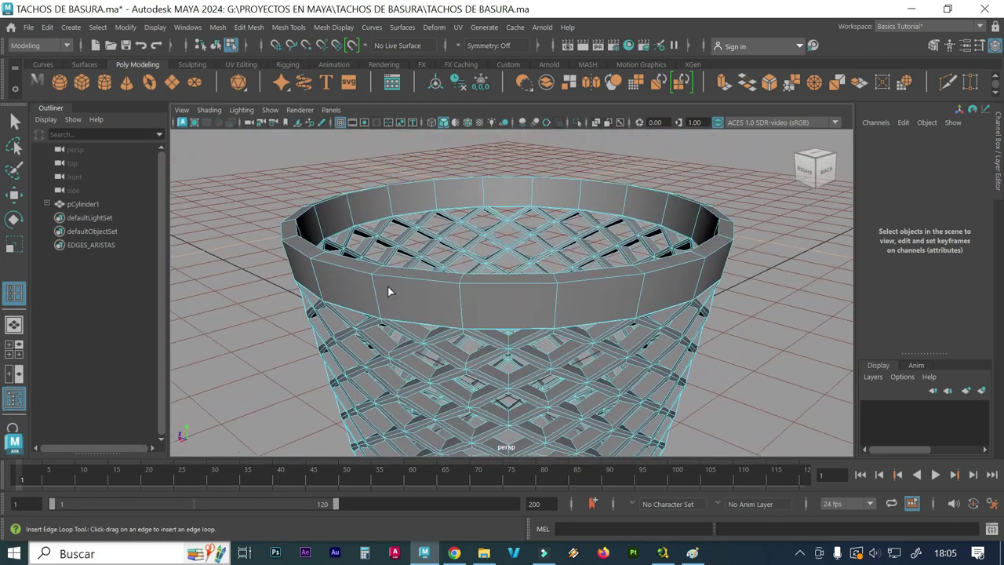
{"action": "scroll", "coordinate": [408, 296], "scroll_direction": "up", "scroll_amount": 2}
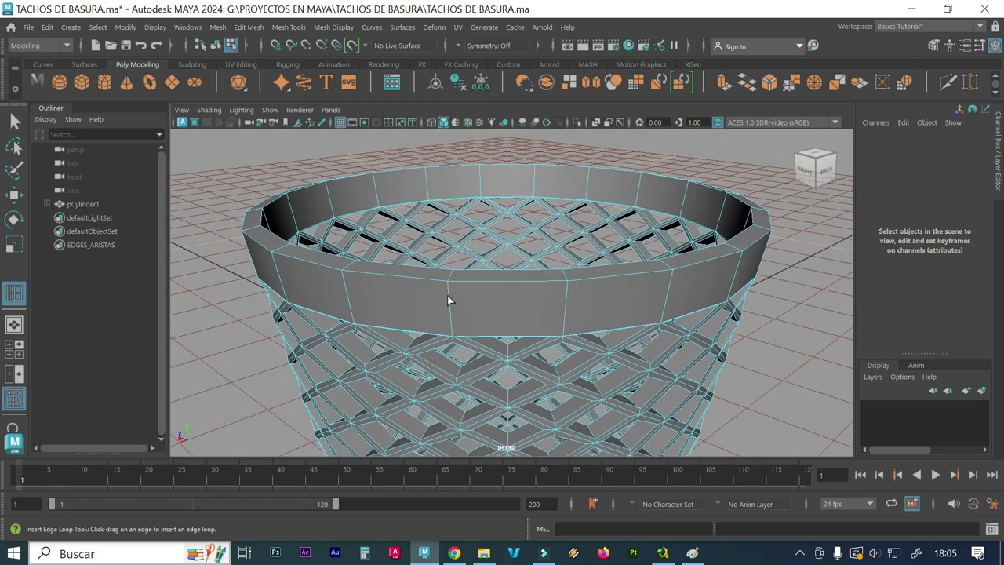
Insert several horizontal edge loops around the bucket's solid rim band
{"action": "left_click_drag", "start_coordinate": [449, 293], "coordinate": [446, 286]}
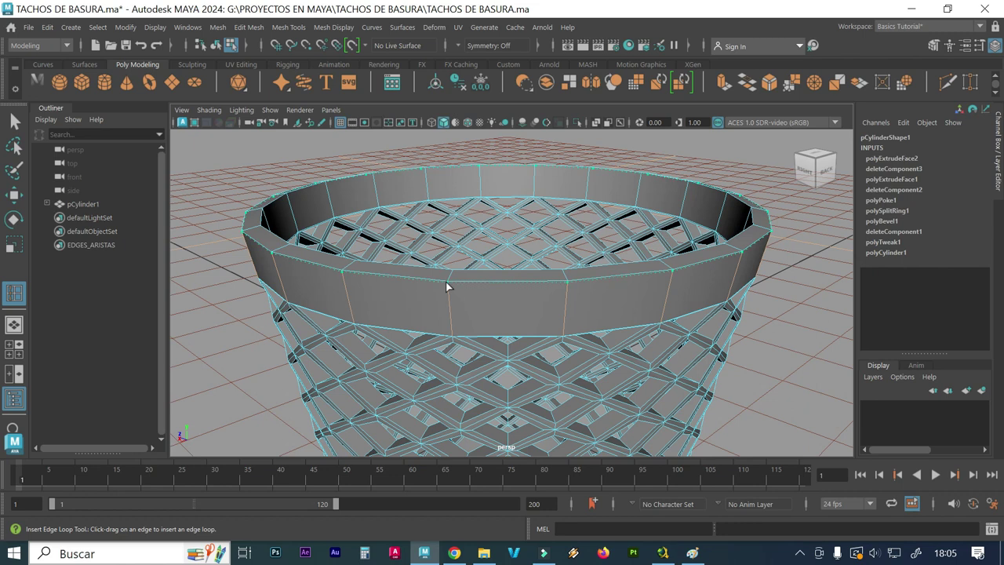
{"action": "left_click", "coordinate": [447, 284]}
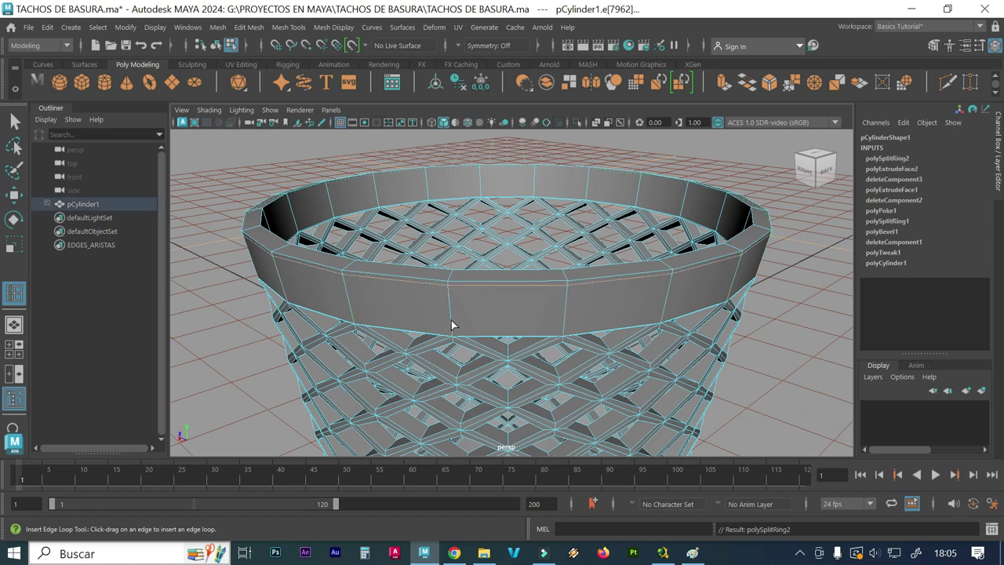
{"action": "mouse_move", "coordinate": [451, 321]}
{"action": "left_mouse_down"}
{"action": "mouse_move", "coordinate": [453, 346]}
{"action": "mouse_move", "coordinate": [453, 335]}
{"action": "left_mouse_up"}
{"action": "scroll", "coordinate": [518, 217], "scroll_direction": "up", "scroll_amount": 2}
{"action": "mouse_move", "coordinate": [518, 217]}
{"action": "left_mouse_down", "text": "alt"}
{"action": "mouse_move", "coordinate": [413, 179]}
{"action": "mouse_move", "coordinate": [399, 259]}
{"action": "left_mouse_up", "text": "alt"}
{"action": "scroll", "coordinate": [495, 258], "scroll_direction": "up", "scroll_amount": 2}
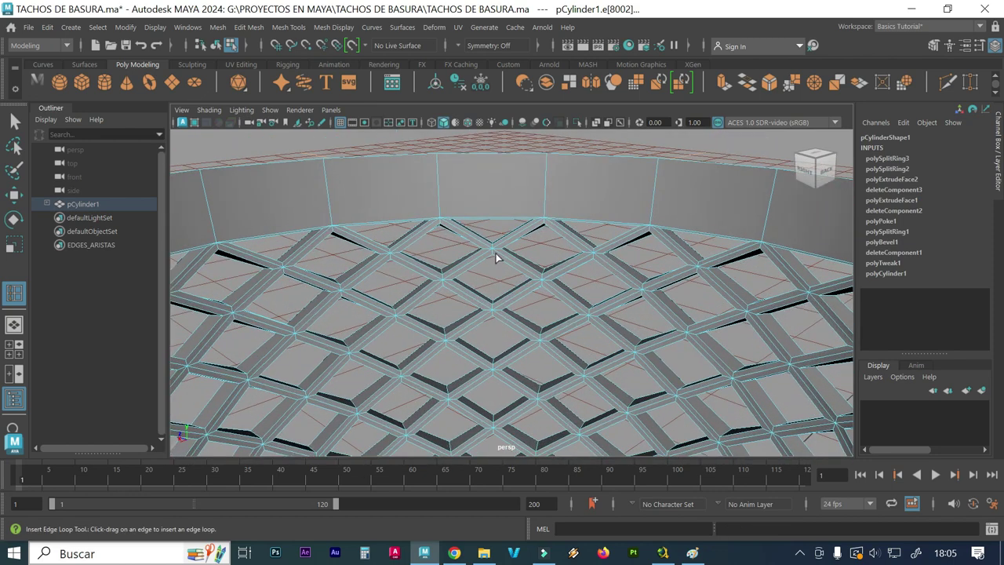
{"action": "left_click_drag", "start_coordinate": [495, 257], "coordinate": [475, 346], "text": "alt"}
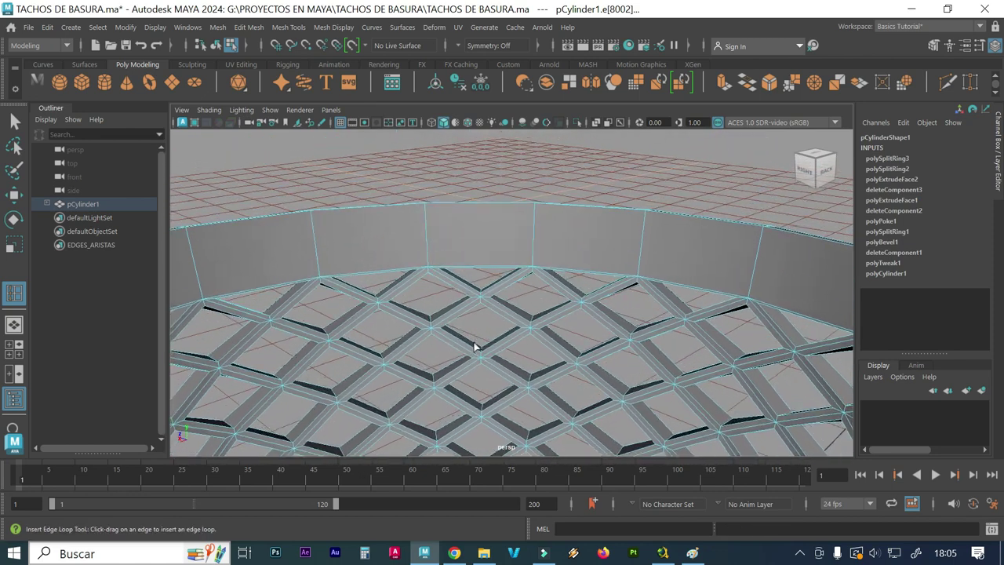
{"action": "left_click", "coordinate": [425, 266]}
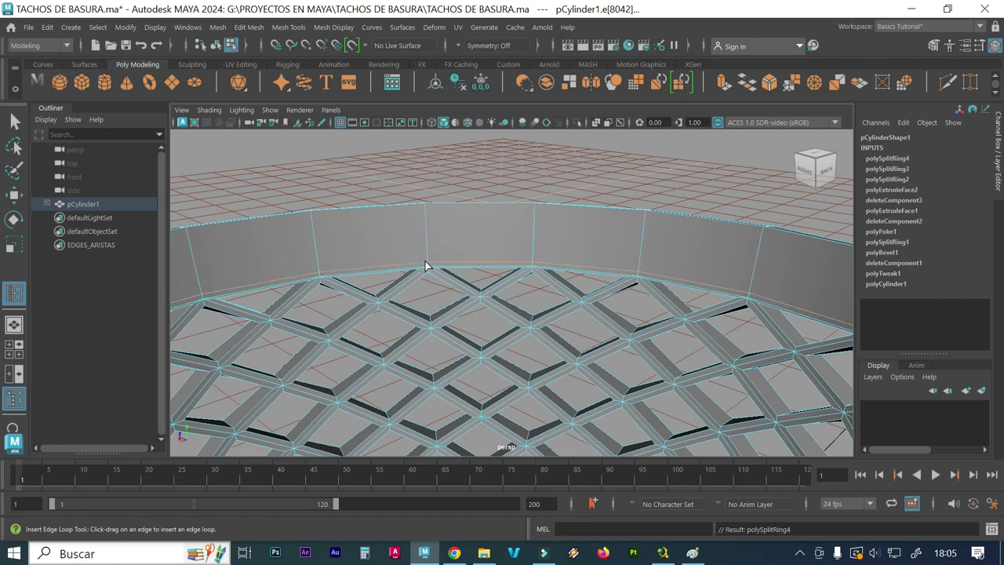
{"action": "left_click", "coordinate": [426, 227]}
Add an edge loop across the basket base, then undo the misplaced loop
{"action": "scroll", "coordinate": [424, 239], "scroll_direction": "down", "scroll_amount": 2}
{"action": "scroll", "coordinate": [463, 271], "scroll_direction": "down", "scroll_amount": 2}
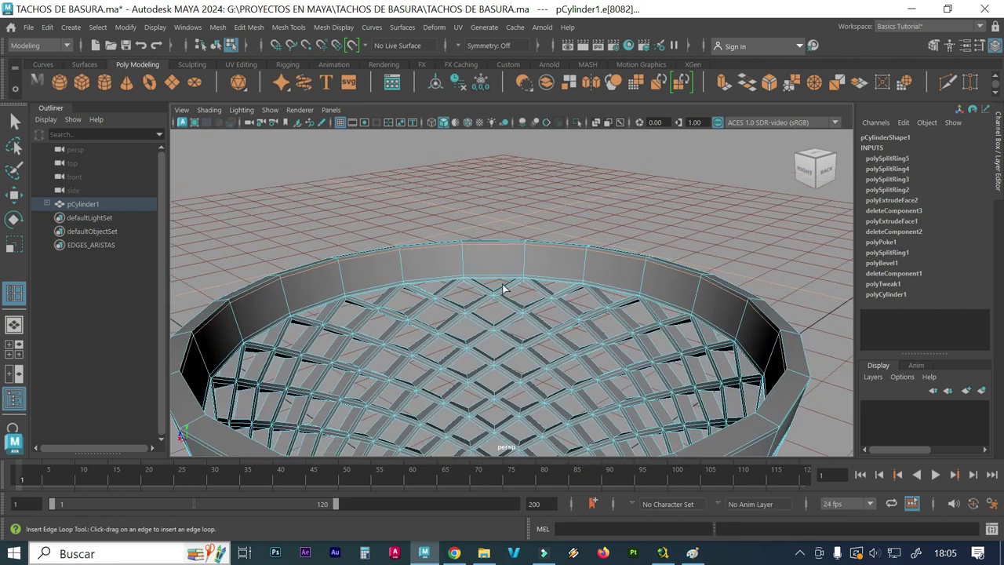
{"action": "scroll", "coordinate": [509, 329], "scroll_direction": "down", "scroll_amount": 2}
{"action": "scroll", "coordinate": [549, 209], "scroll_direction": "down", "scroll_amount": 2}
{"action": "scroll", "coordinate": [513, 364], "scroll_direction": "up", "scroll_amount": 2}
{"action": "scroll", "coordinate": [510, 244], "scroll_direction": "up", "scroll_amount": 1}
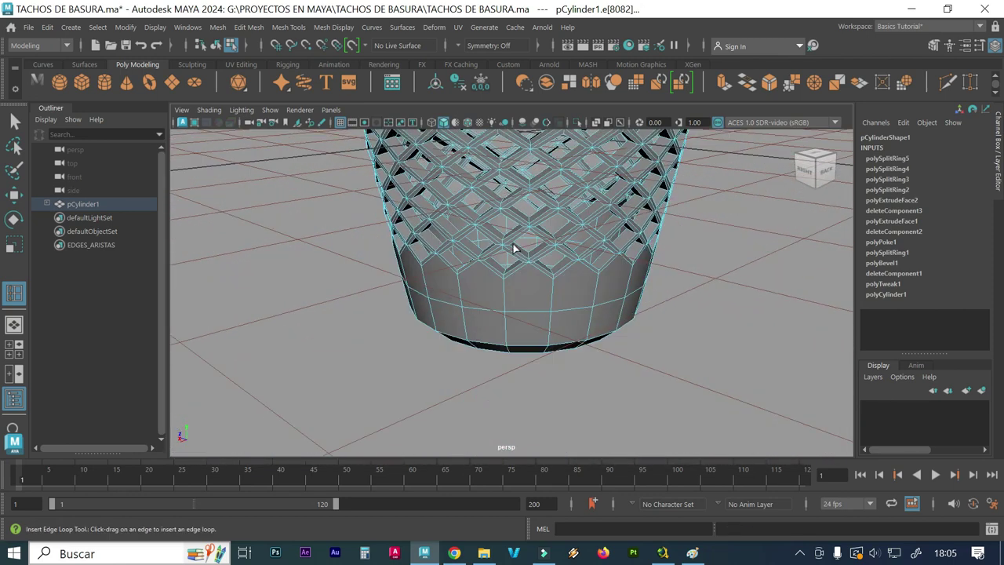
{"action": "scroll", "coordinate": [622, 304], "scroll_direction": "up", "scroll_amount": 2}
{"action": "scroll", "coordinate": [622, 305], "scroll_direction": "up", "scroll_amount": 1}
{"action": "scroll", "coordinate": [610, 197], "scroll_direction": "up", "scroll_amount": 1}
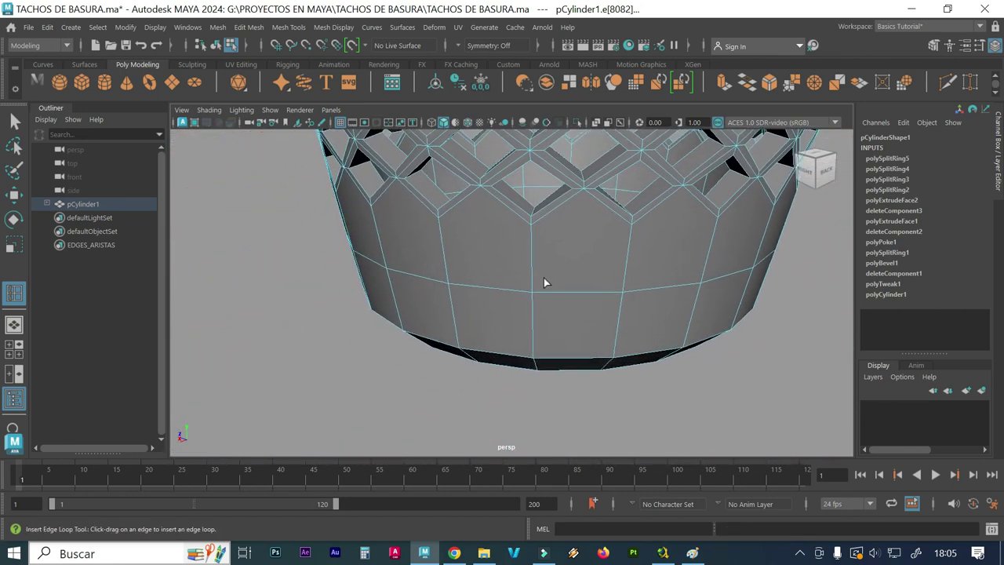
{"action": "scroll", "coordinate": [545, 282], "scroll_direction": "up", "scroll_amount": 1}
{"action": "left_click", "coordinate": [577, 269]}
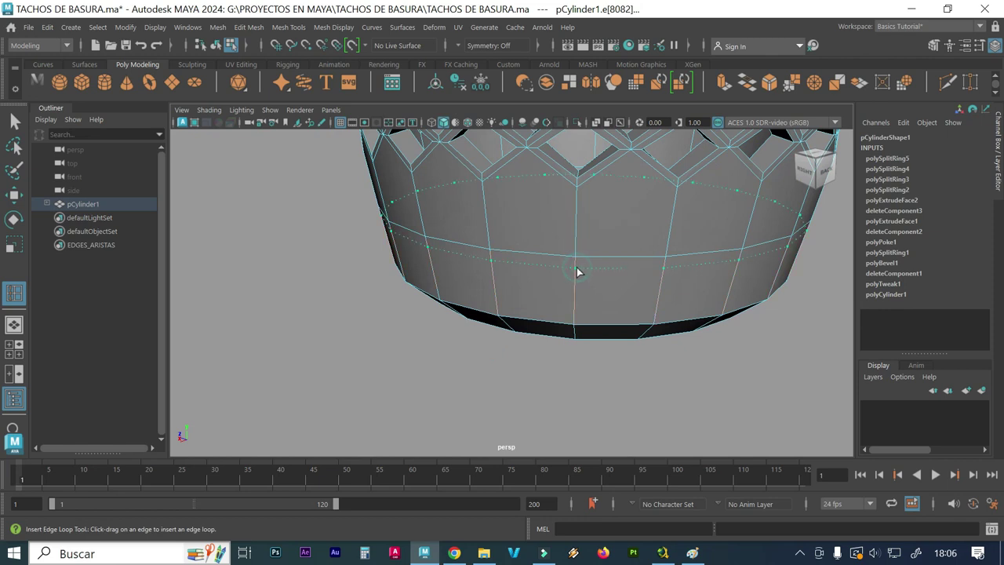
{"action": "left_click_drag", "start_coordinate": [575, 266], "coordinate": [575, 259]}
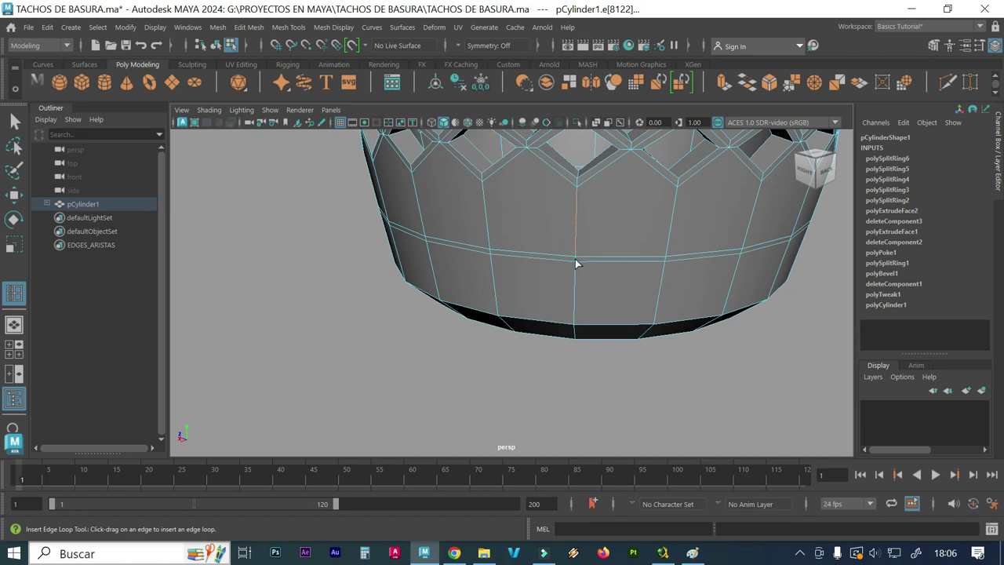
{"action": "left_click", "coordinate": [578, 268]}
{"action": "key", "text": "ctrl+z"}
{"action": "key", "text": "ctrl+z"}
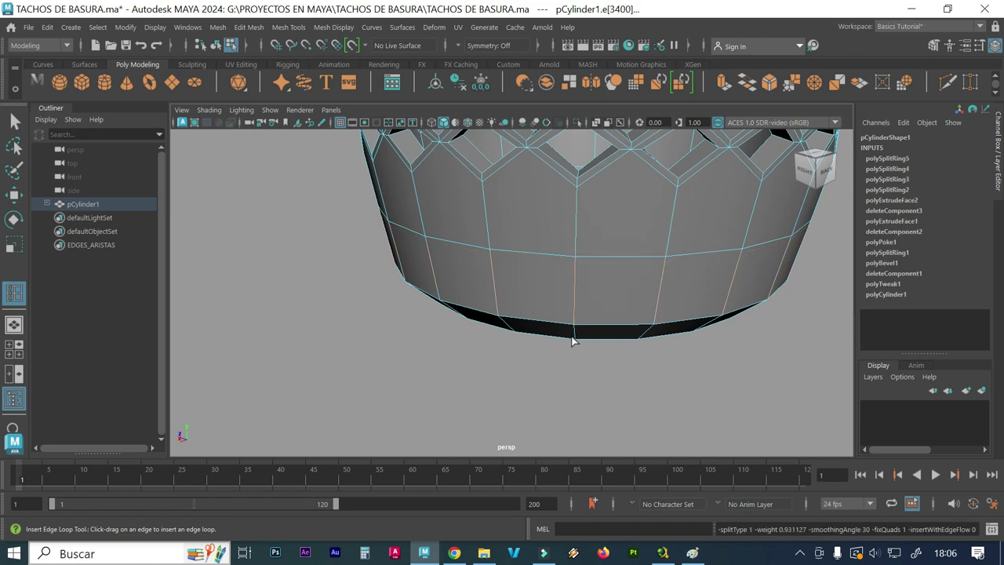
Insert an edge loop just above the base's bottom edge and view the whole basket
{"action": "scroll", "coordinate": [573, 341], "scroll_direction": "up", "scroll_amount": 2}
{"action": "scroll", "coordinate": [533, 345], "scroll_direction": "up", "scroll_amount": 2}
{"action": "scroll", "coordinate": [565, 339], "scroll_direction": "up", "scroll_amount": 2}
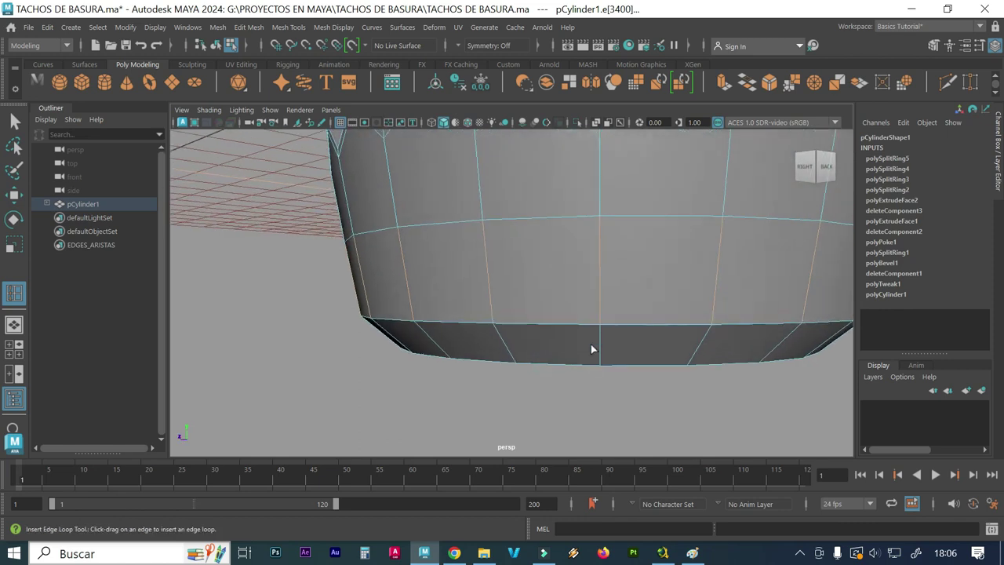
{"action": "left_click_drag", "start_coordinate": [599, 330], "coordinate": [604, 323]}
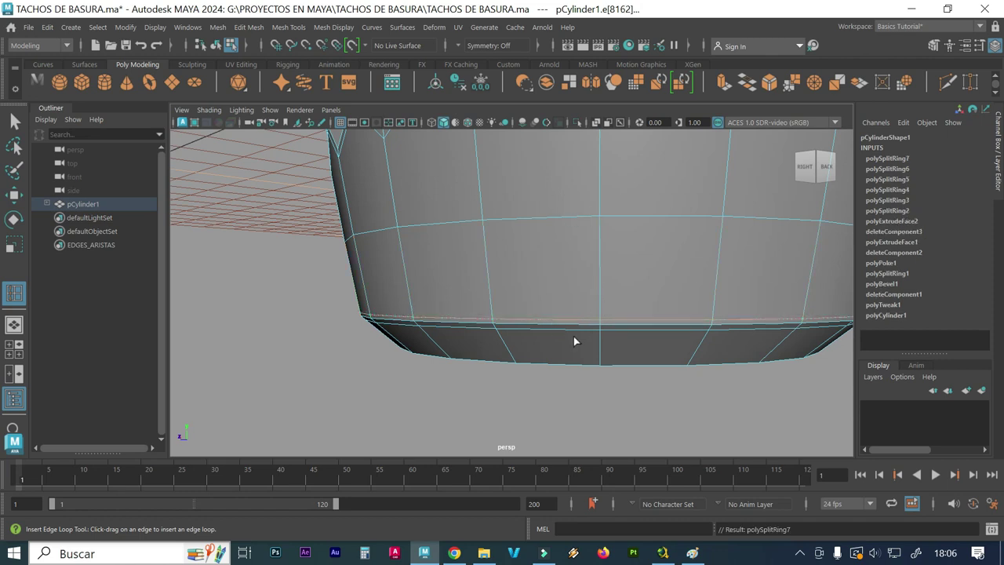
{"action": "scroll", "coordinate": [482, 344], "scroll_direction": "down", "scroll_amount": 3}
{"action": "scroll", "coordinate": [468, 322], "scroll_direction": "down", "scroll_amount": 2}
{"action": "mouse_move", "coordinate": [467, 322]}
{"action": "left_mouse_down", "text": "alt"}
{"action": "mouse_move", "coordinate": [412, 327]}
{"action": "mouse_move", "coordinate": [426, 283]}
{"action": "mouse_move", "coordinate": [567, 314]}
{"action": "left_mouse_up", "text": "alt"}
{"action": "scroll", "coordinate": [437, 296], "scroll_direction": "down", "scroll_amount": 3}
{"action": "left_click_drag", "start_coordinate": [437, 296], "coordinate": [406, 279], "text": "alt"}
Select the whole basket in Object Mode and turn on smooth mesh preview with 3
{"action": "right_click_drag", "start_coordinate": [479, 165], "coordinate": [541, 137]}
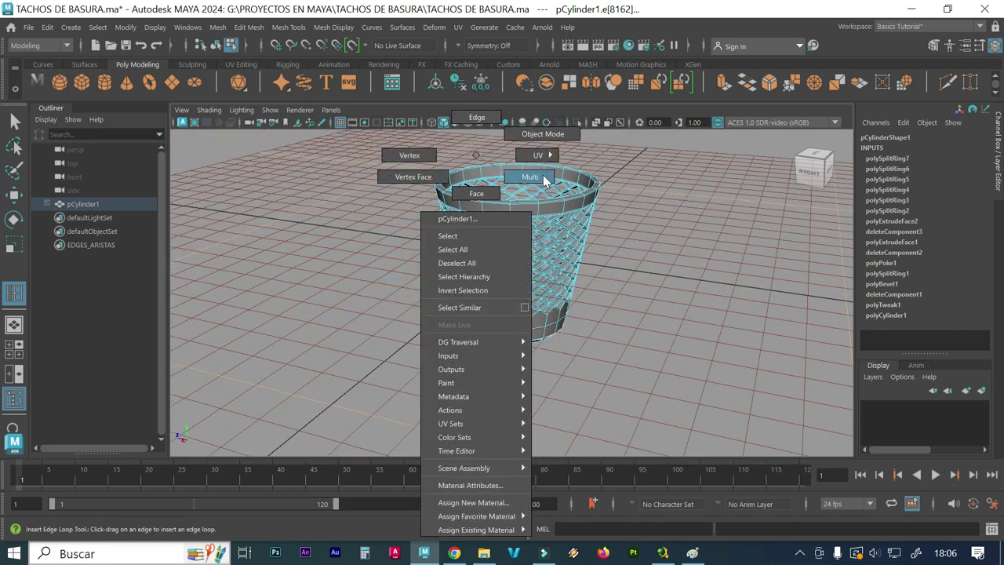
{"action": "mouse_move", "coordinate": [587, 291]}
{"action": "left_mouse_down", "text": "alt"}
{"action": "mouse_move", "coordinate": [578, 365]}
{"action": "mouse_move", "coordinate": [502, 322]}
{"action": "left_mouse_up", "text": "alt"}
{"action": "left_click", "coordinate": [508, 330]}
{"action": "scroll", "coordinate": [600, 330], "scroll_direction": "up", "scroll_amount": 2}
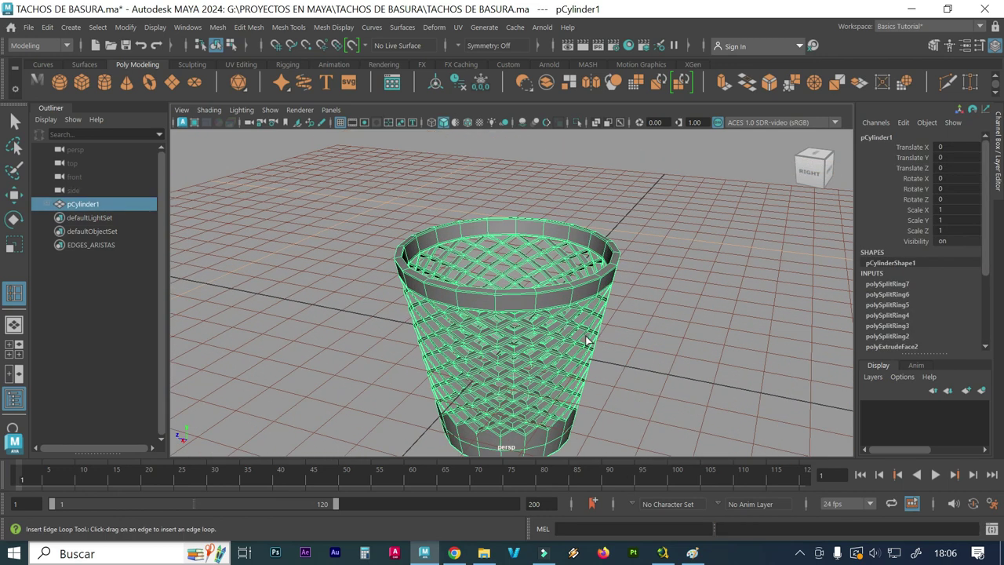
{"action": "key", "text": "3"}
{"action": "left_click", "coordinate": [649, 339]}
{"action": "left_click_drag", "start_coordinate": [634, 372], "coordinate": [619, 352], "text": "alt"}
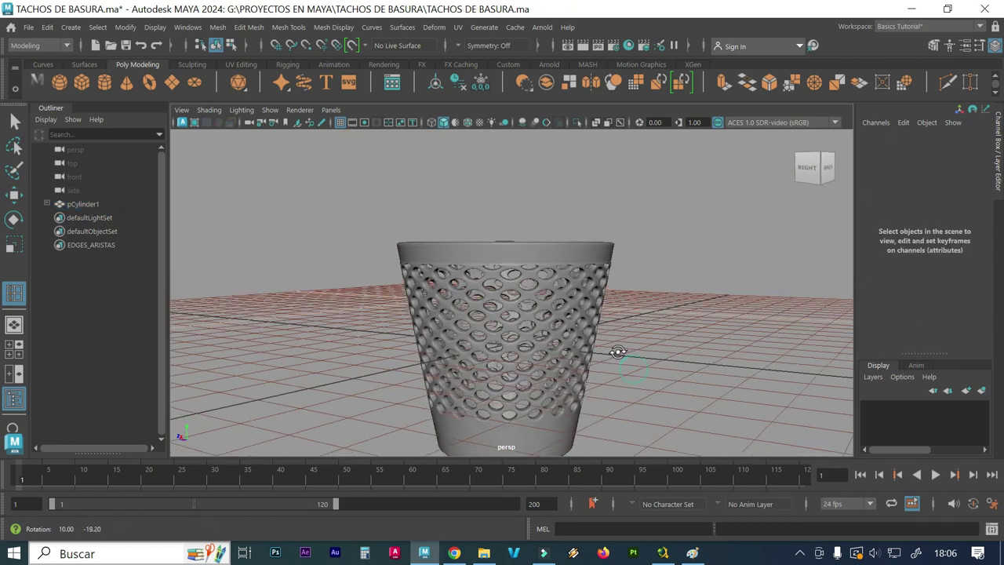
{"action": "middle_click_drag", "start_coordinate": [618, 352], "coordinate": [546, 310], "text": "alt"}
{"action": "mouse_move", "coordinate": [546, 310]}
{"action": "left_mouse_down", "text": "alt"}
{"action": "mouse_move", "coordinate": [495, 308]}
{"action": "mouse_move", "coordinate": [490, 334]}
{"action": "mouse_move", "coordinate": [471, 337]}
{"action": "mouse_move", "coordinate": [484, 260]}
{"action": "left_mouse_up", "text": "alt"}
Raise the basket to Translate Y 25 so it rests on the grid
{"action": "left_click", "coordinate": [484, 261]}
{"action": "key", "text": "w"}
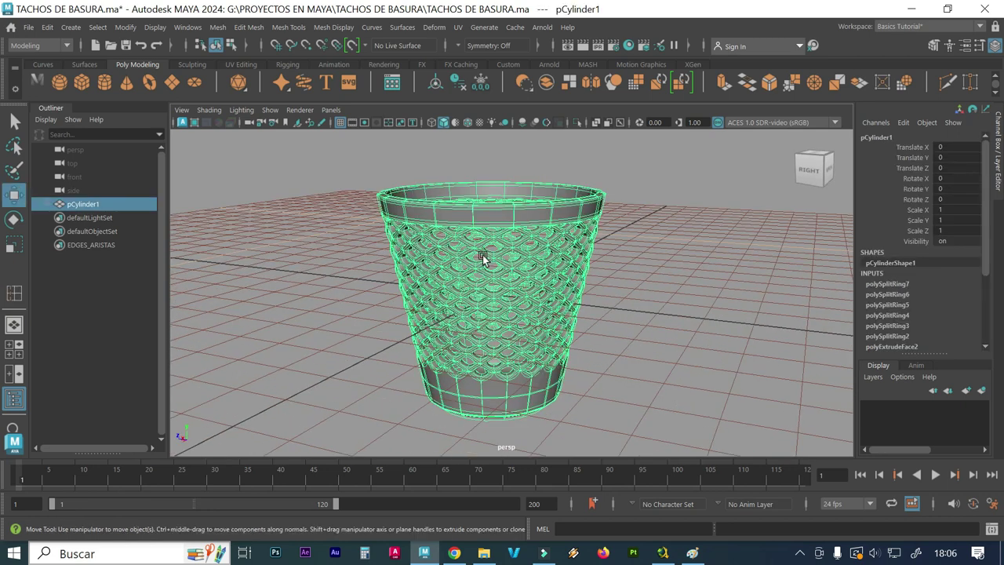
{"action": "left_click_drag", "start_coordinate": [488, 233], "coordinate": [488, 211]}
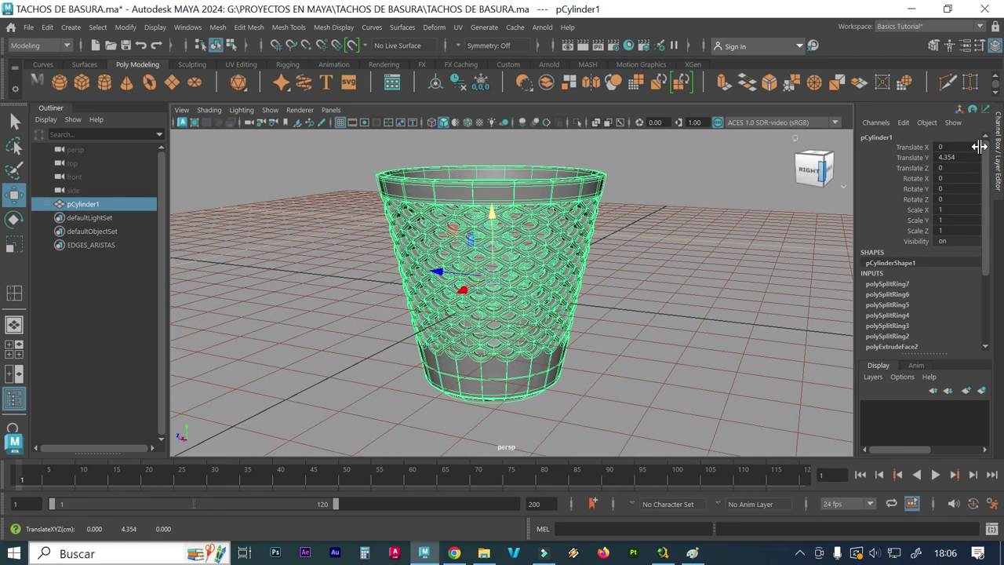
{"action": "left_click", "coordinate": [957, 156]}
{"action": "key", "text": "Return"}
{"action": "left_click", "coordinate": [587, 292]}
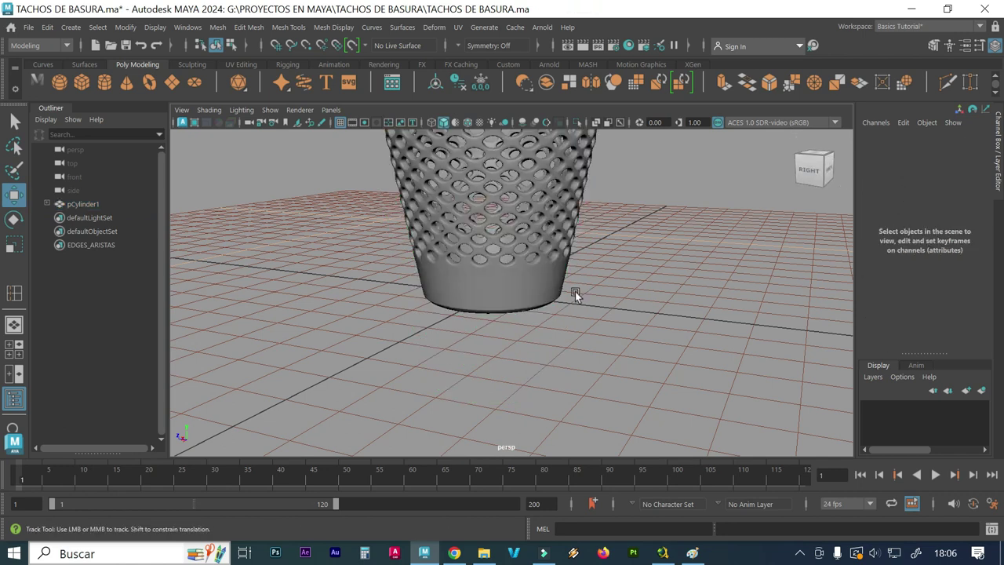
{"action": "middle_click_drag", "start_coordinate": [575, 291], "coordinate": [595, 350], "text": "alt"}
Orbit around the raised basket to inspect its rim and walls, then reselect it
{"action": "left_click", "coordinate": [520, 342]}
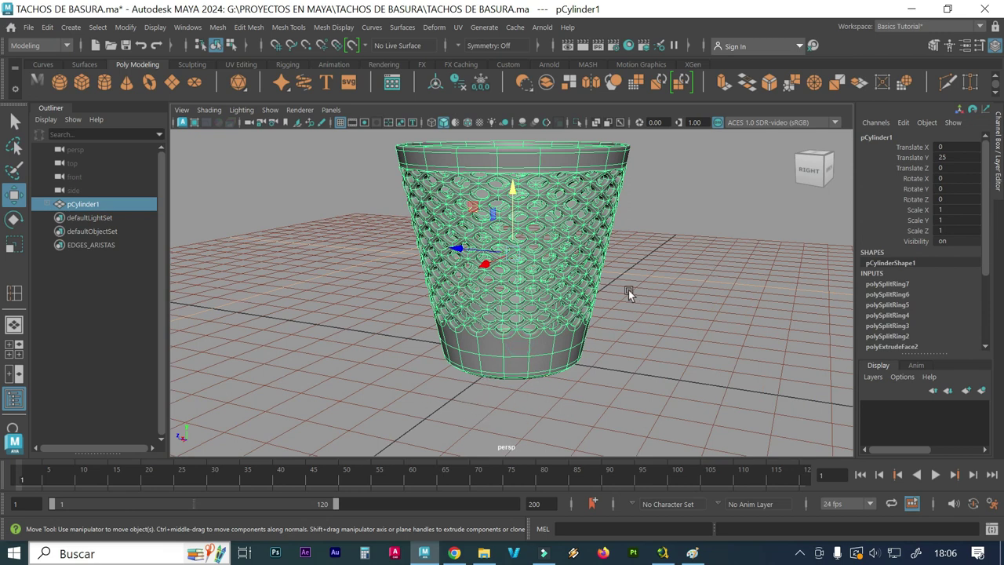
{"action": "left_click", "coordinate": [674, 323]}
{"action": "left_click", "coordinate": [636, 287]}
{"action": "scroll", "coordinate": [549, 212], "scroll_direction": "up", "scroll_amount": 3}
{"action": "mouse_move", "coordinate": [609, 214]}
{"action": "left_mouse_down", "text": "alt"}
{"action": "mouse_move", "coordinate": [561, 303]}
{"action": "mouse_move", "coordinate": [511, 272]}
{"action": "left_mouse_up", "text": "alt"}
{"action": "scroll", "coordinate": [540, 237], "scroll_direction": "up", "scroll_amount": 5}
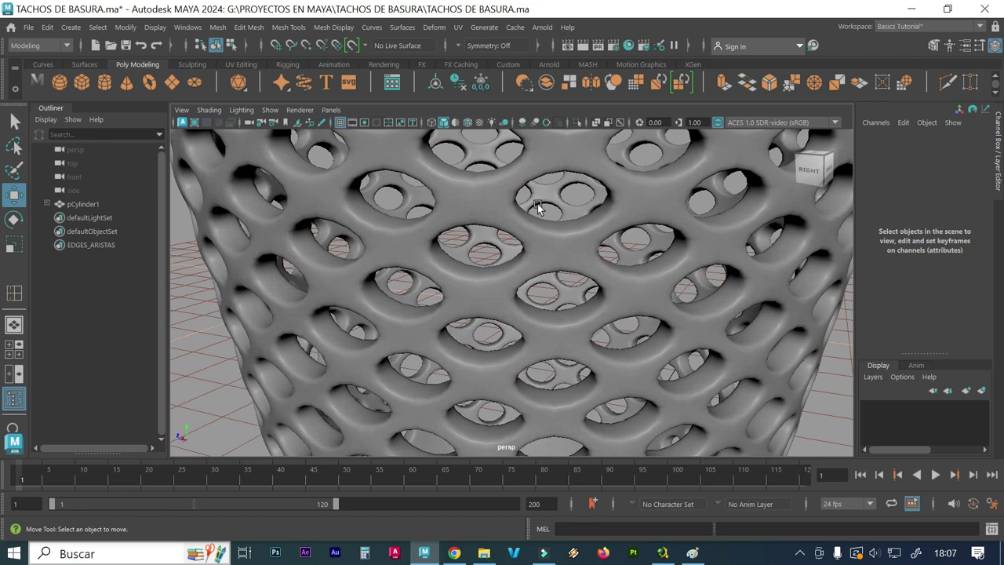
{"action": "scroll", "coordinate": [541, 208], "scroll_direction": "down", "scroll_amount": 5}
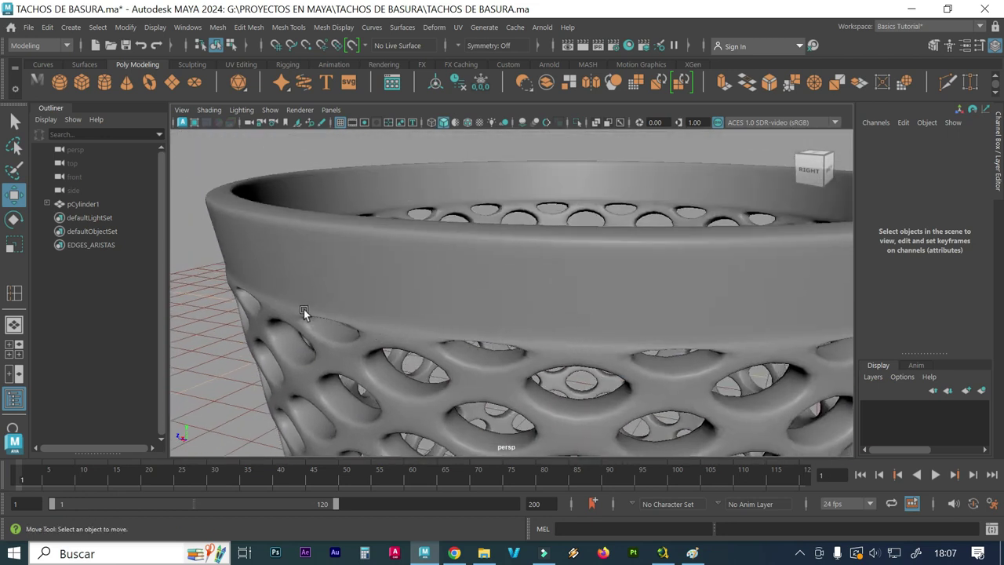
{"action": "mouse_move", "coordinate": [626, 362]}
{"action": "left_mouse_down", "text": "alt"}
{"action": "mouse_move", "coordinate": [502, 348]}
{"action": "mouse_move", "coordinate": [481, 332]}
{"action": "left_mouse_up", "text": "alt"}
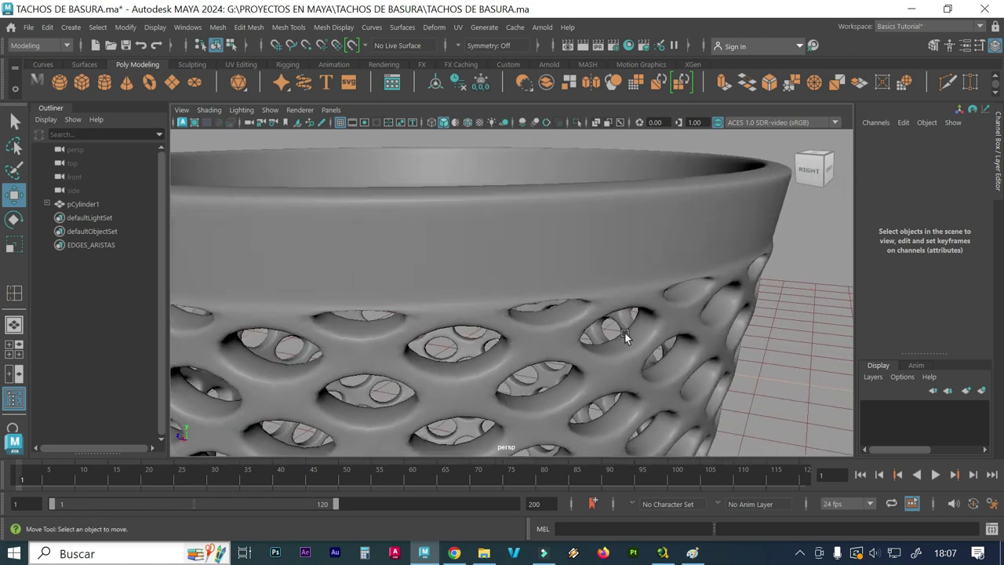
{"action": "scroll", "coordinate": [624, 332], "scroll_direction": "down", "scroll_amount": 3}
{"action": "scroll", "coordinate": [569, 316], "scroll_direction": "down", "scroll_amount": 1}
{"action": "scroll", "coordinate": [561, 306], "scroll_direction": "down", "scroll_amount": 1}
{"action": "mouse_move", "coordinate": [556, 299]}
{"action": "left_mouse_down", "text": "alt"}
{"action": "mouse_move", "coordinate": [559, 288]}
{"action": "mouse_move", "coordinate": [536, 300]}
{"action": "left_mouse_up", "text": "alt"}
{"action": "scroll", "coordinate": [526, 295], "scroll_direction": "down", "scroll_amount": 2}
{"action": "left_click", "coordinate": [515, 290]}
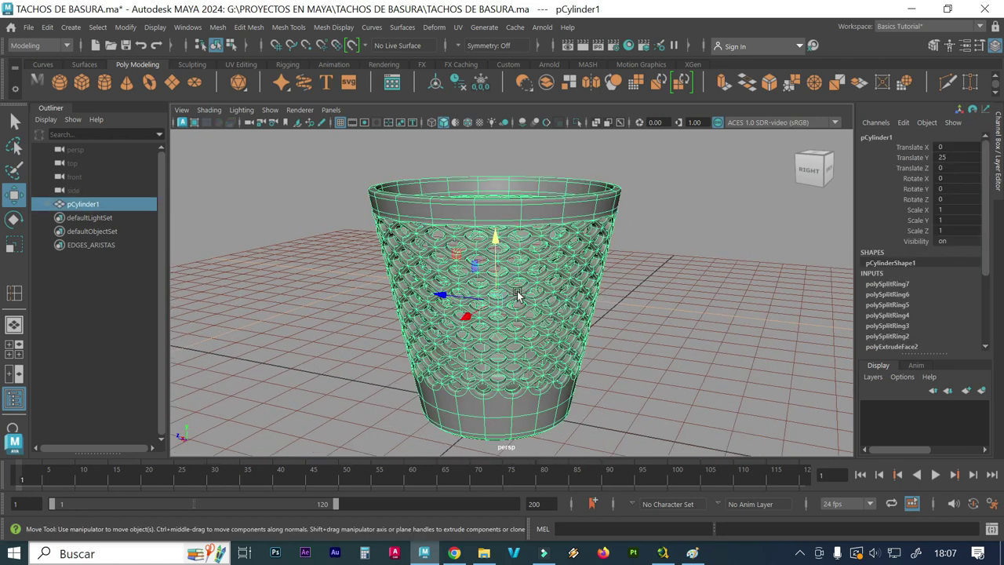
Duplicate the basket as pCylinder2 and move it to Translate Z -63.864 beside the original
{"action": "key", "text": "1"}
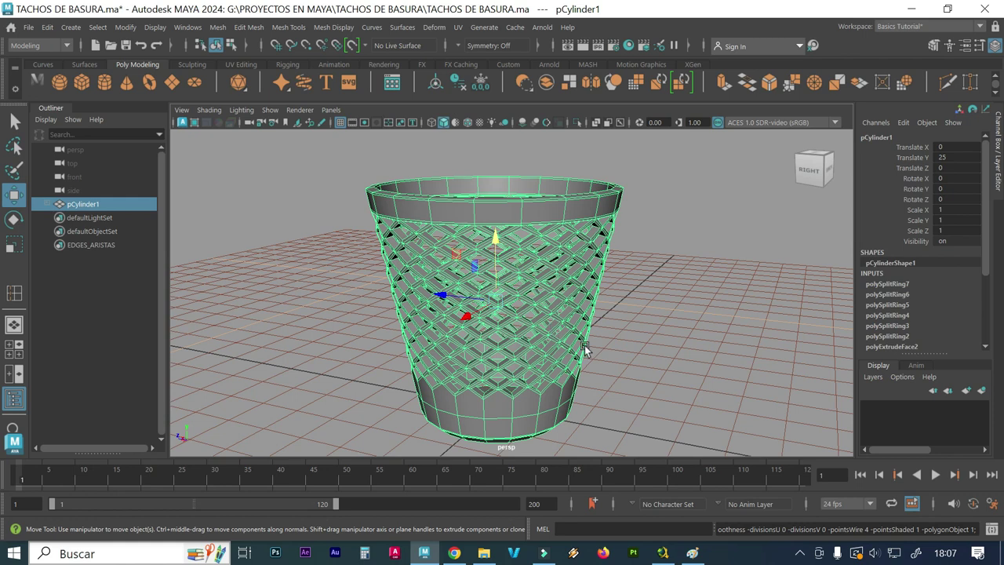
{"action": "key", "text": "ctrl+d"}
{"action": "left_click_drag", "start_coordinate": [439, 295], "coordinate": [558, 328]}
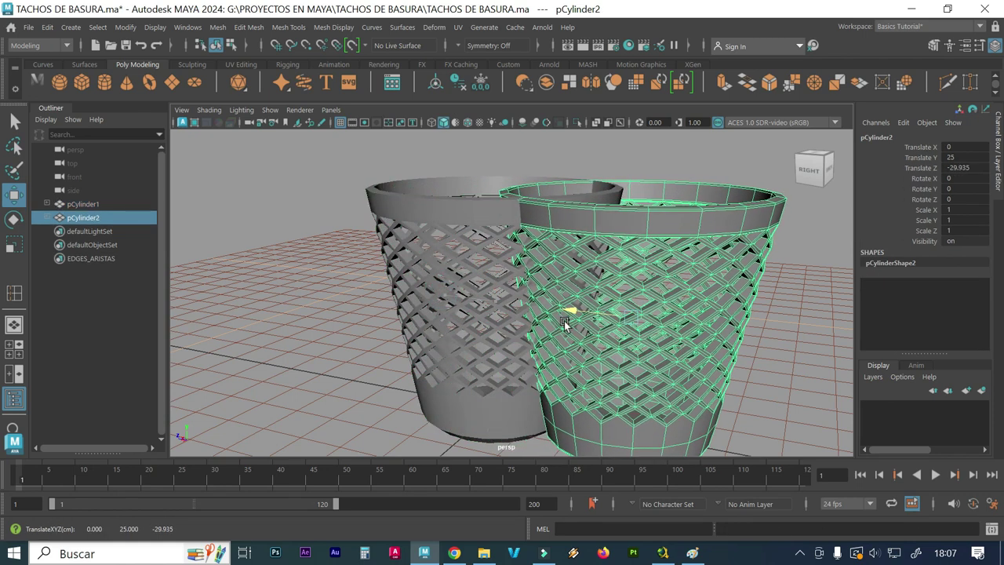
{"action": "key", "text": "ctrl+z"}
{"action": "key", "text": "ctrl+z"}
{"action": "key", "text": "ctrl+z"}
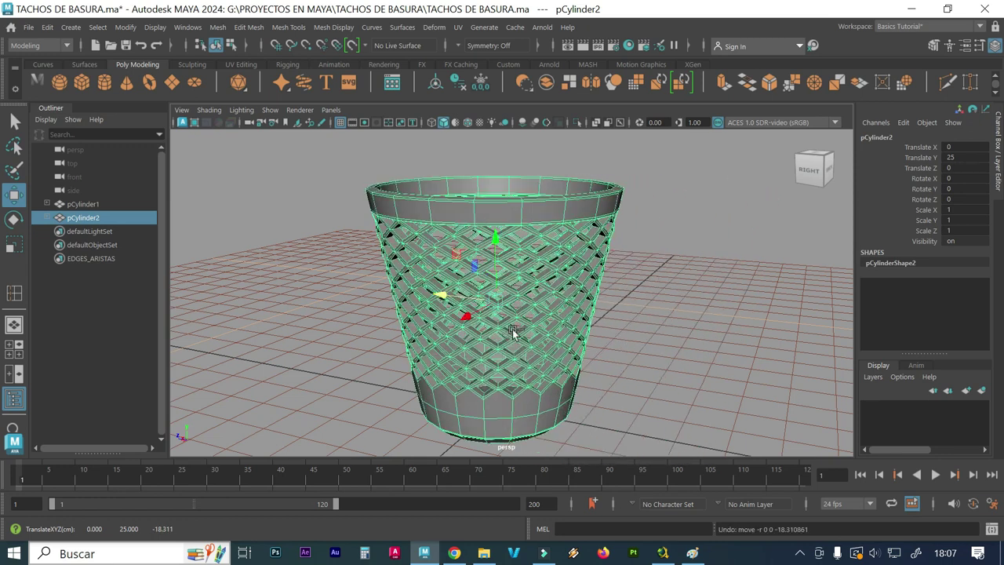
{"action": "left_click", "coordinate": [792, 141]}
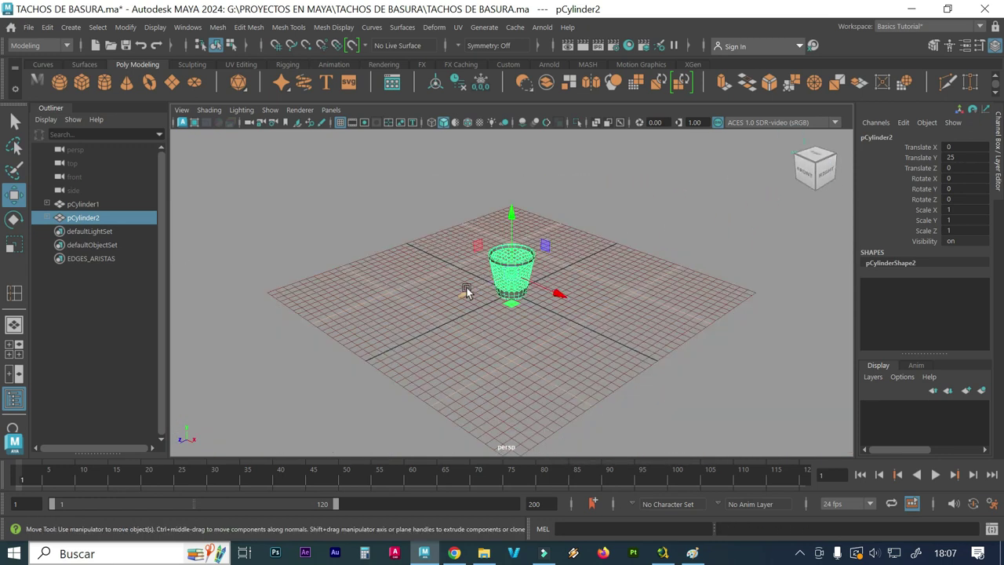
{"action": "mouse_move", "coordinate": [465, 290]}
{"action": "left_mouse_down"}
{"action": "mouse_move", "coordinate": [509, 270]}
{"action": "mouse_move", "coordinate": [704, 265]}
{"action": "mouse_move", "coordinate": [629, 327]}
{"action": "left_mouse_up"}
Switch the copied basket to smooth preview and orbit to view both baskets together
{"action": "scroll", "coordinate": [670, 290], "scroll_direction": "up", "scroll_amount": 3}
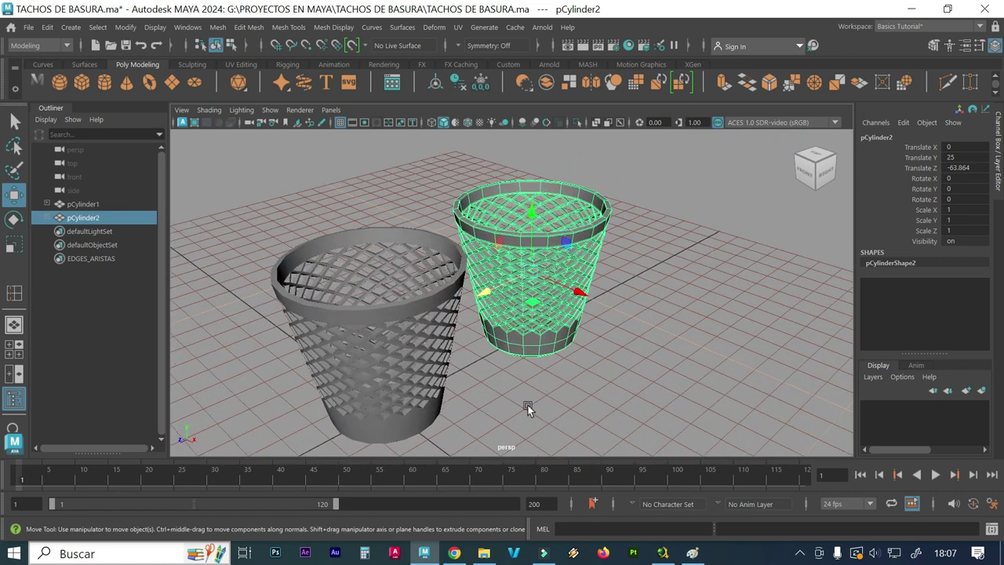
{"action": "left_click", "coordinate": [528, 405]}
{"action": "left_click", "coordinate": [523, 352]}
{"action": "key", "text": "3"}
{"action": "left_click", "coordinate": [517, 376]}
{"action": "mouse_move", "coordinate": [515, 384]}
{"action": "left_mouse_down", "text": "alt"}
{"action": "mouse_move", "coordinate": [473, 392]}
{"action": "mouse_move", "coordinate": [473, 377]}
{"action": "left_mouse_up", "text": "alt"}
{"action": "scroll", "coordinate": [608, 331], "scroll_direction": "up", "scroll_amount": 3}
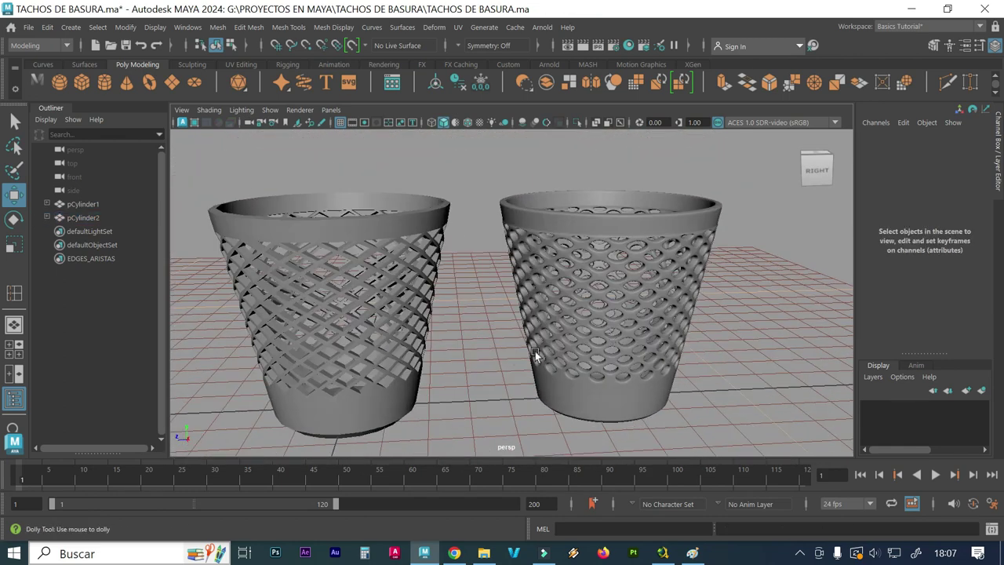
{"action": "scroll", "coordinate": [571, 341], "scroll_direction": "up", "scroll_amount": 3}
{"action": "scroll", "coordinate": [574, 323], "scroll_direction": "up", "scroll_amount": 2}
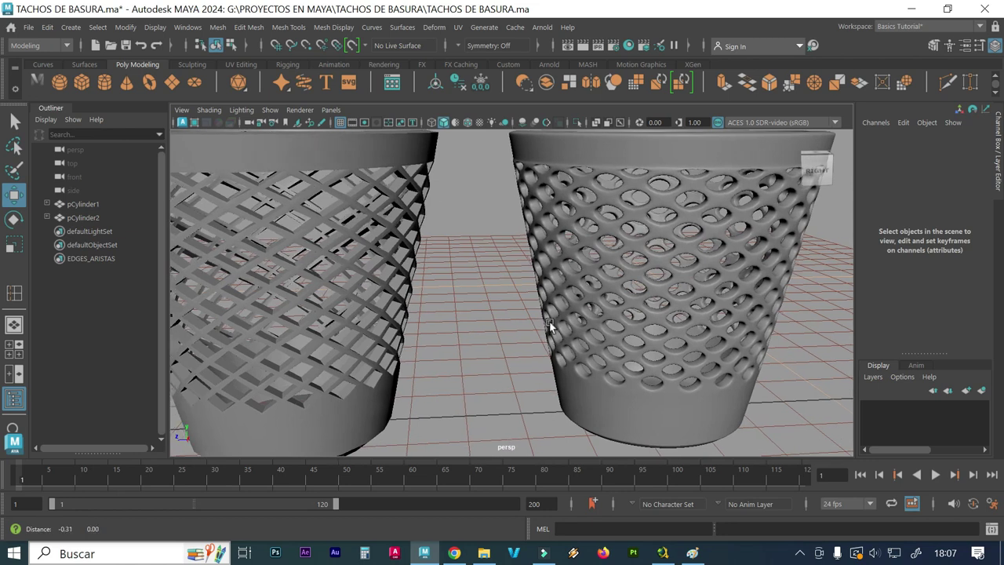
{"action": "scroll", "coordinate": [560, 328], "scroll_direction": "up", "scroll_amount": 2}
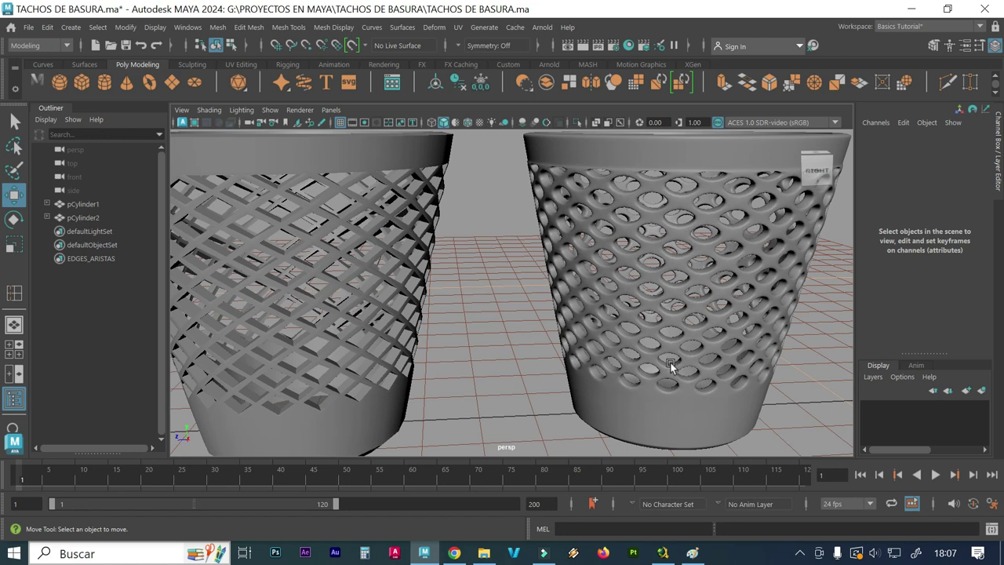
{"action": "scroll", "coordinate": [659, 359], "scroll_direction": "down", "scroll_amount": 2}
{"action": "scroll", "coordinate": [635, 358], "scroll_direction": "down", "scroll_amount": 2}
{"action": "scroll", "coordinate": [620, 357], "scroll_direction": "down", "scroll_amount": 1}
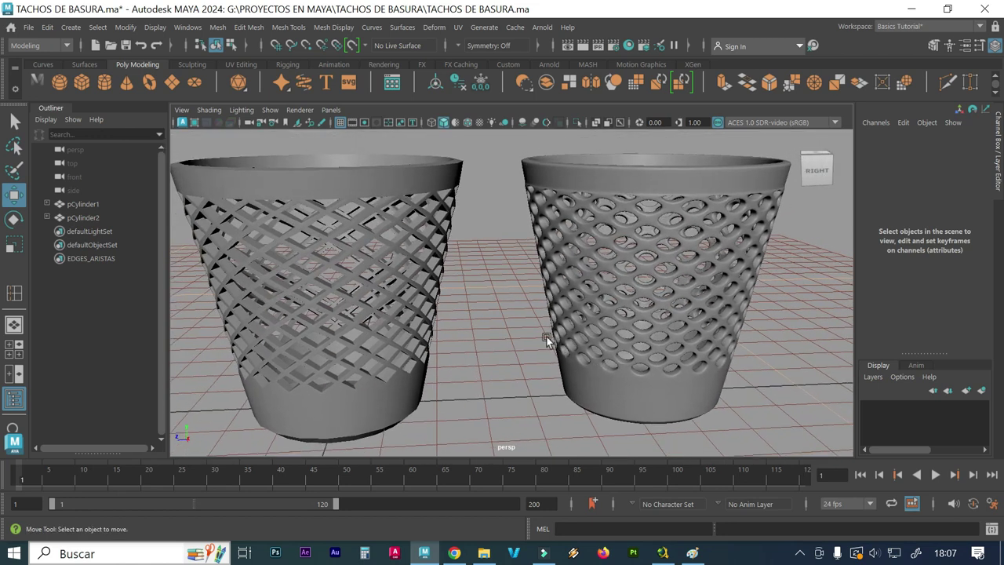